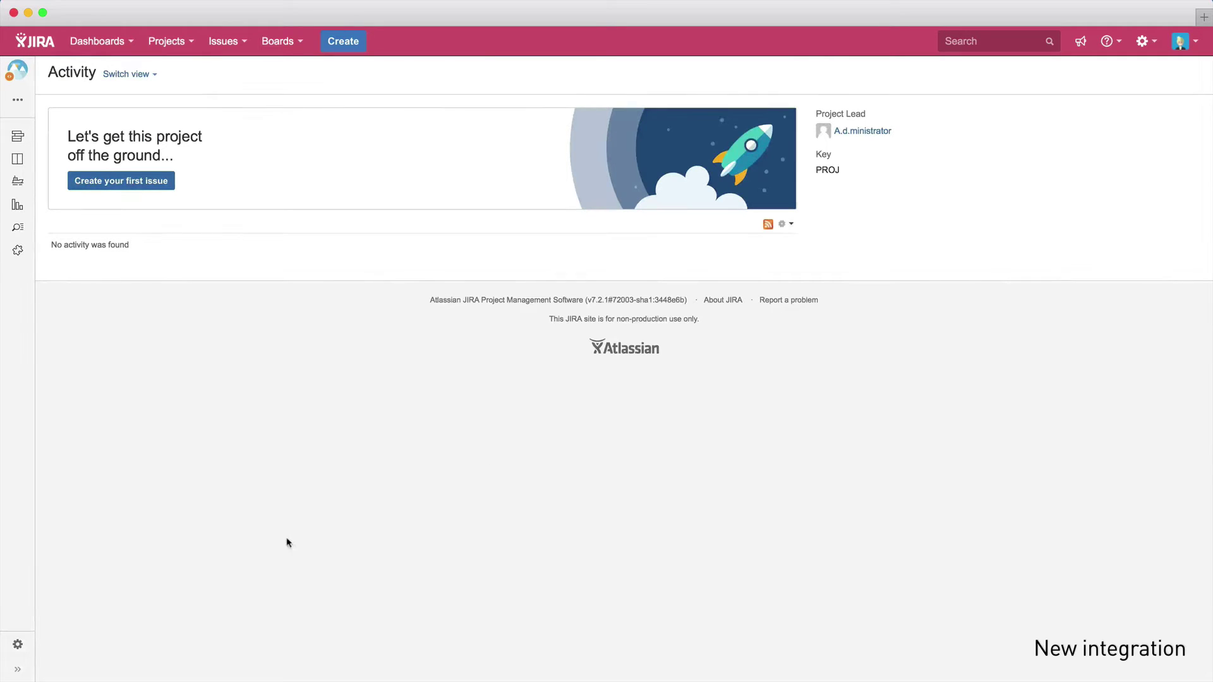
# Step: From Project A's Issue Synchronization page, start a new Centralized Configuration integration and reach the instance details
pyautogui.click(9, 644)
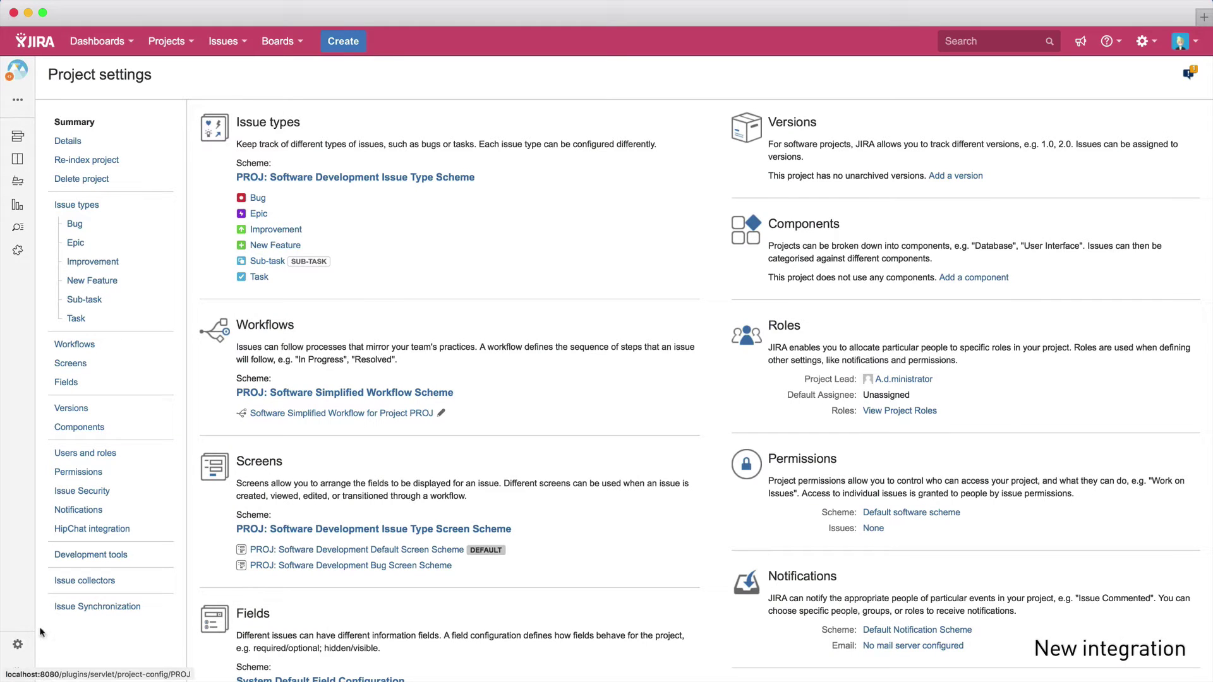
pyautogui.click(89, 608)
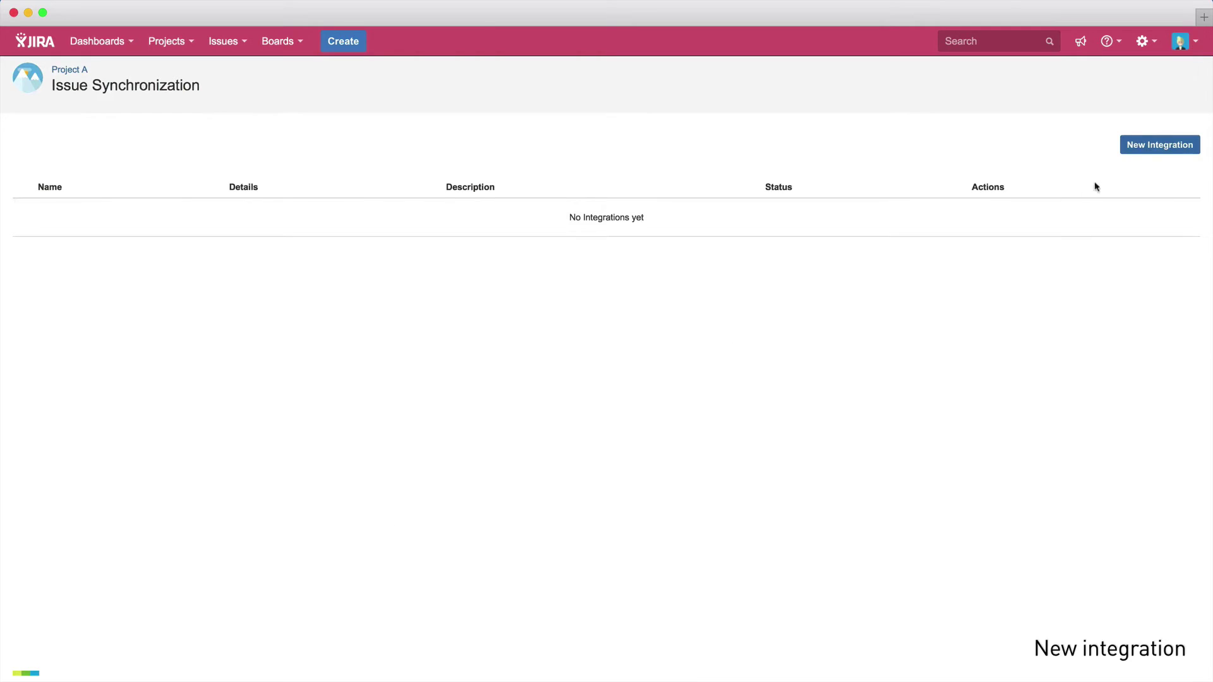
pyautogui.click(1137, 157)
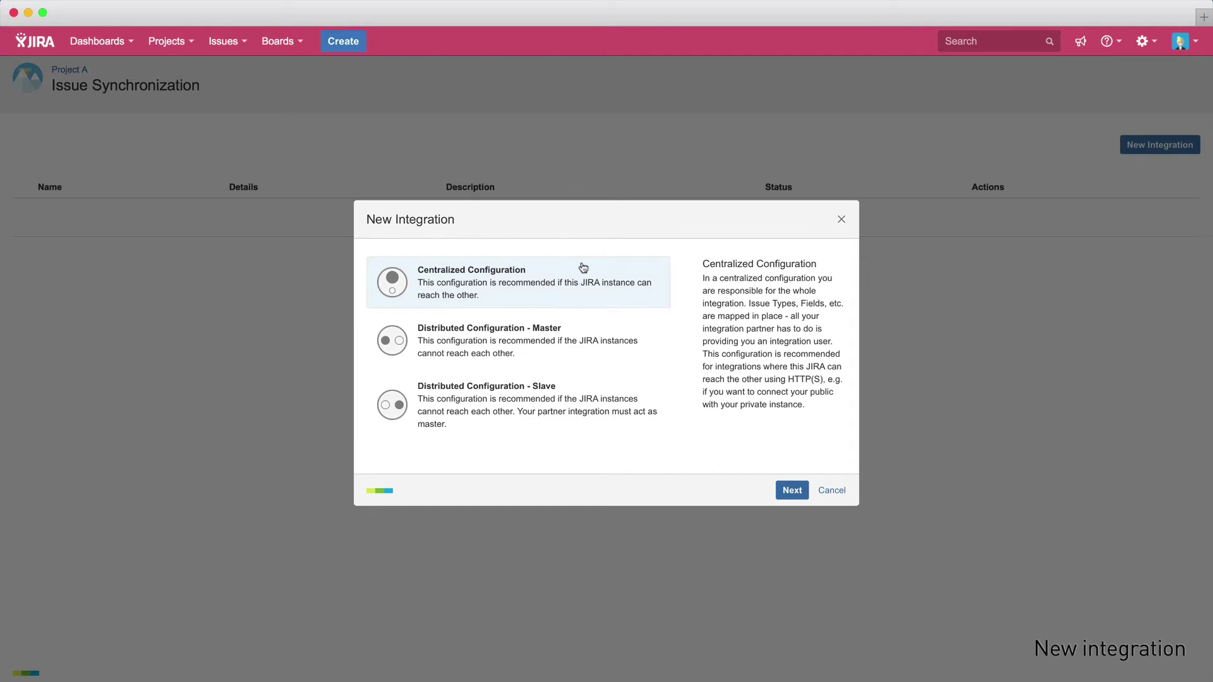
pyautogui.click(510, 335)
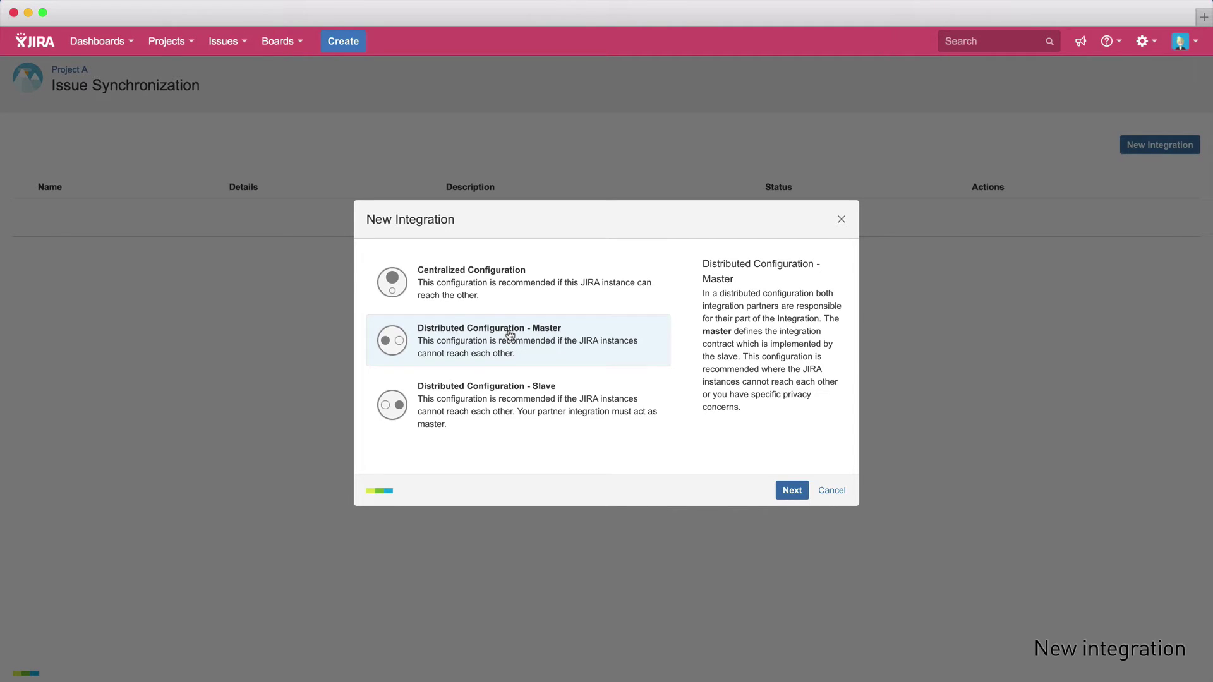
pyautogui.click(534, 288)
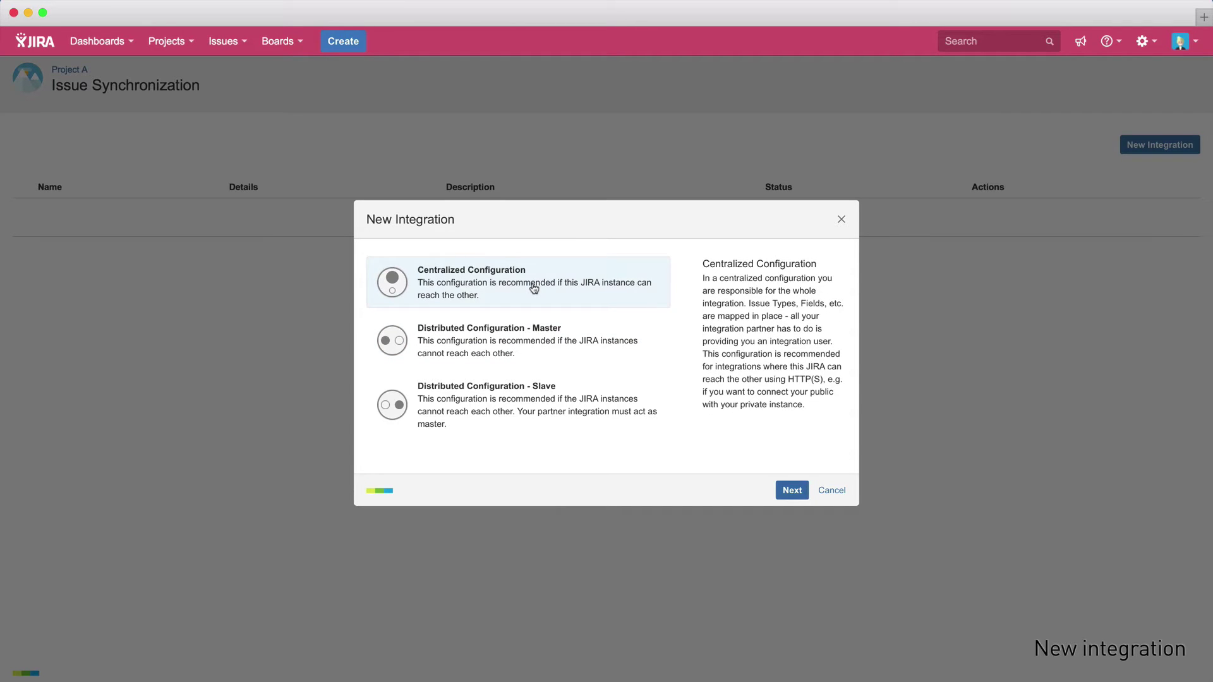
pyautogui.click(805, 491)
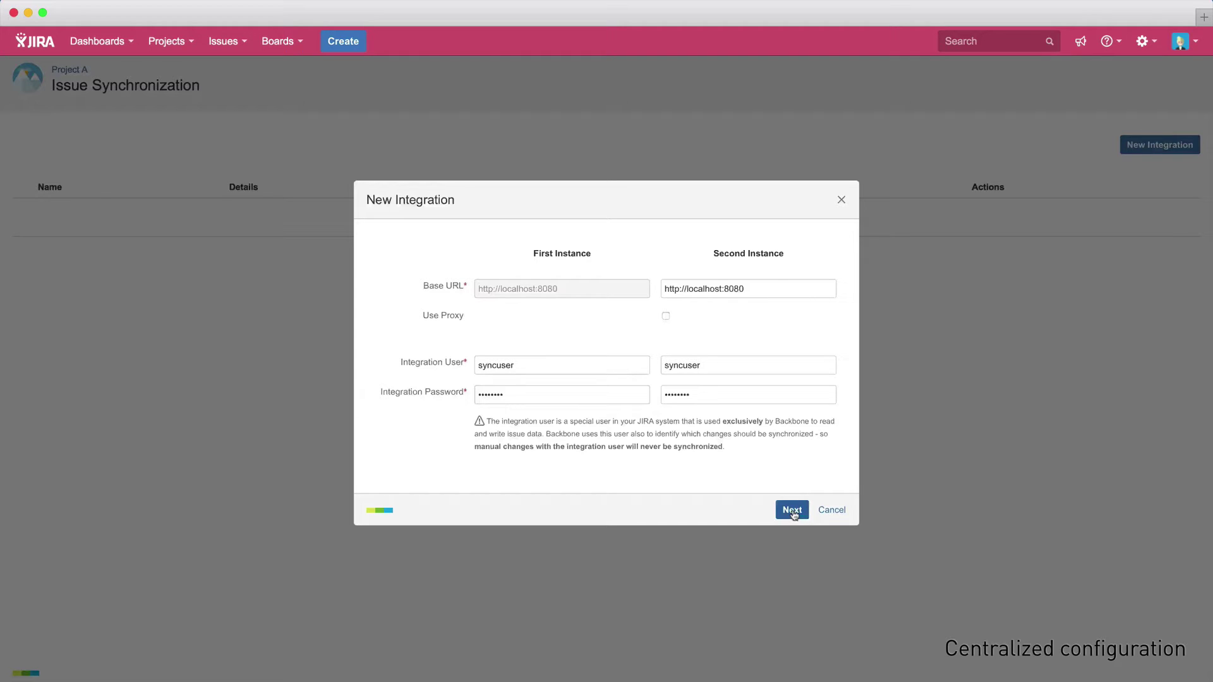
# Step: Confirm the instance details, pair Project A with Project B, and save 'Project A <> Project B'
pyautogui.click(792, 510)
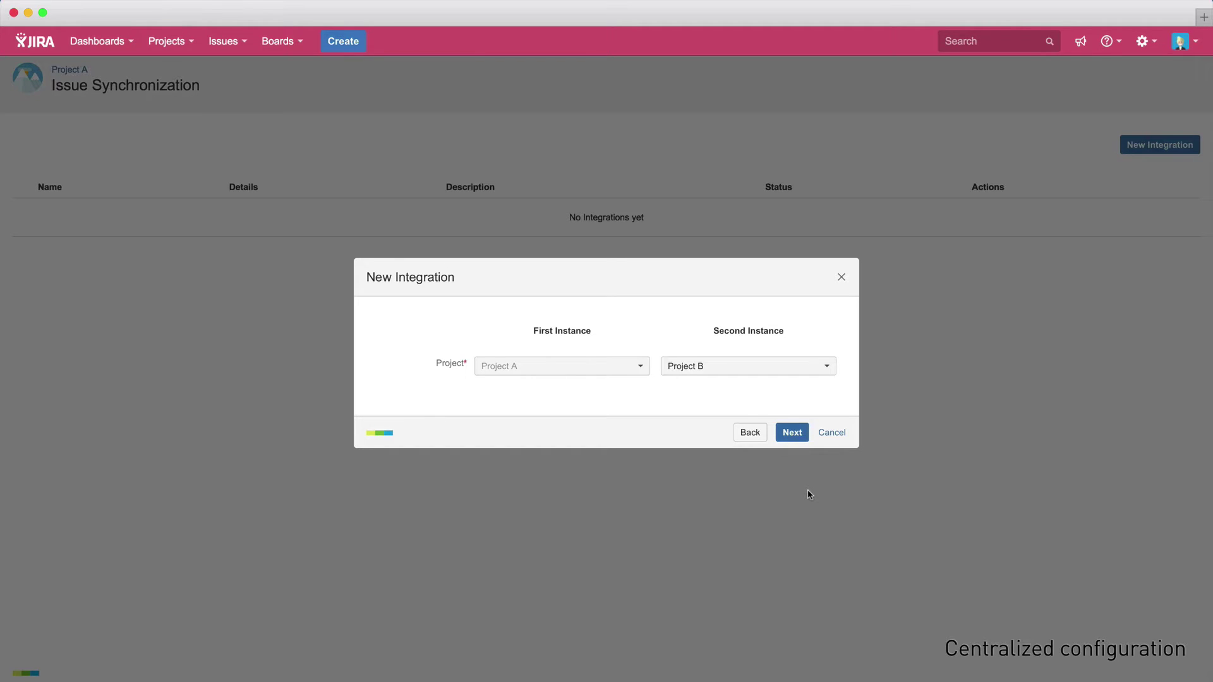
pyautogui.click(794, 434)
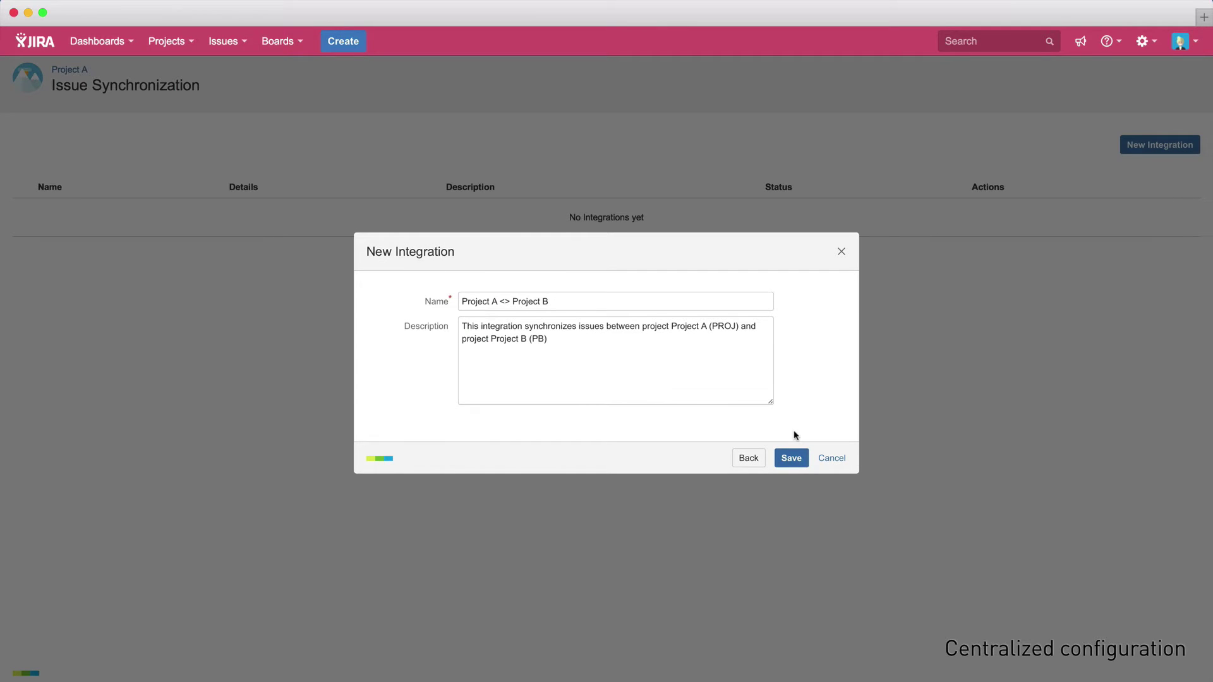
pyautogui.click(791, 460)
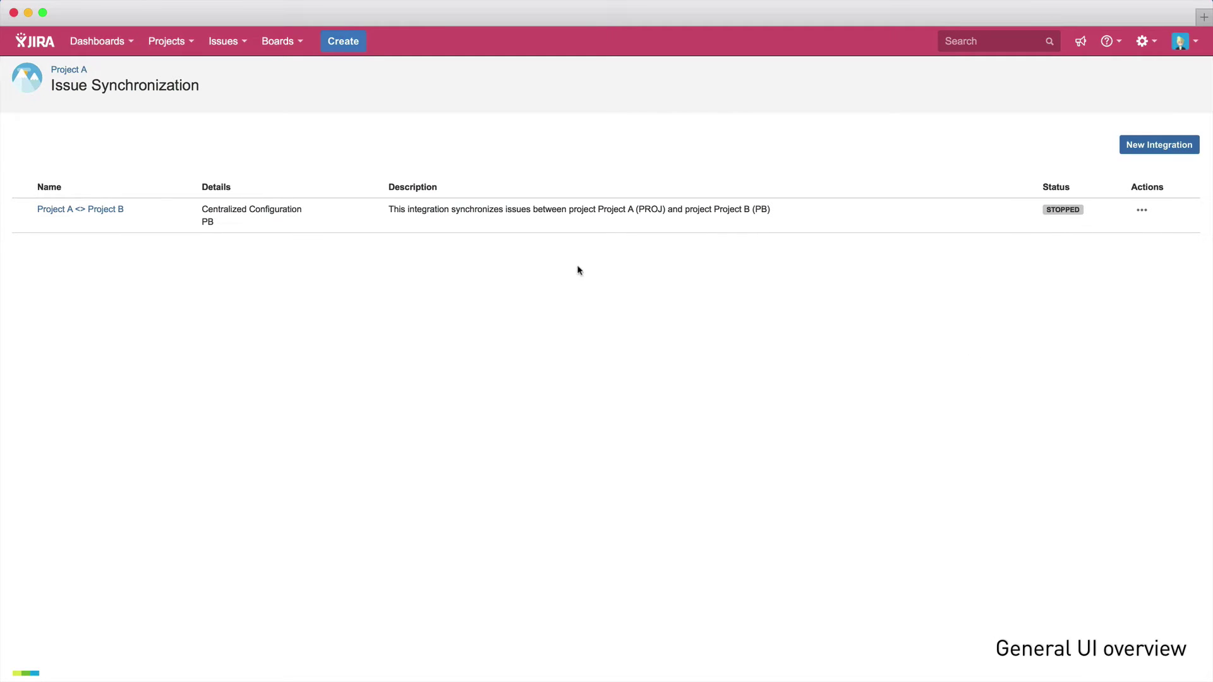
# Step: Open the 'Project A <> Project B' integration and browse Issue Types through Advanced, then Troubleshooting
pyautogui.click(95, 213)
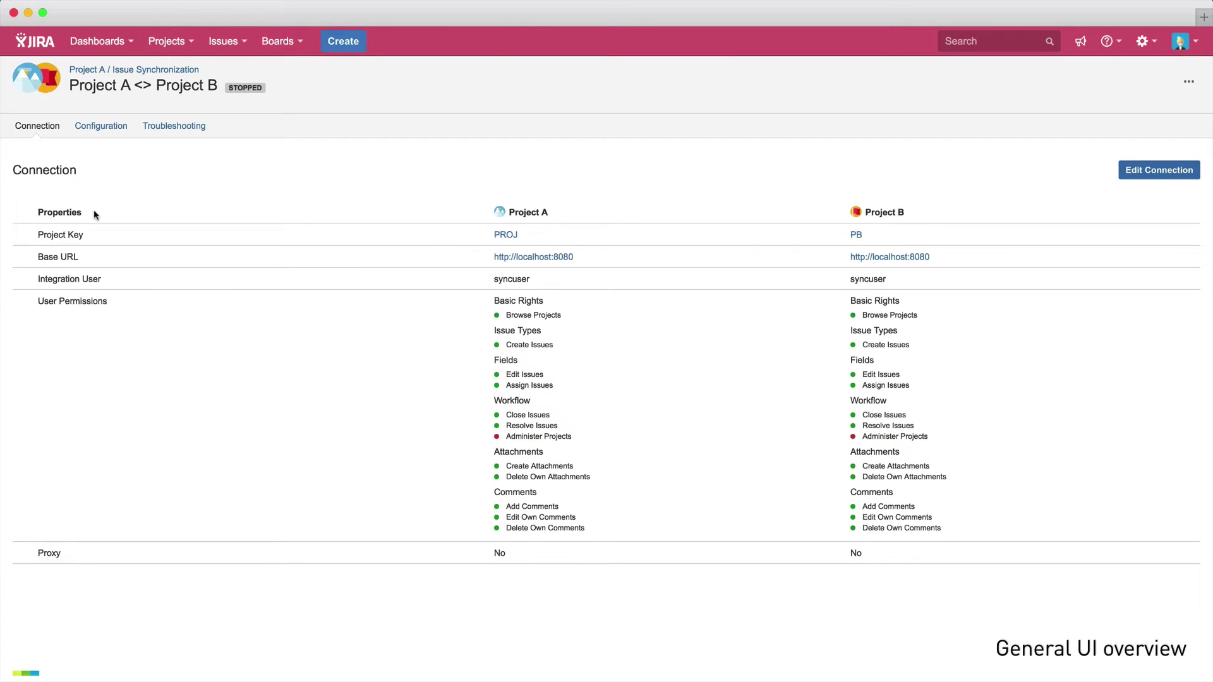
pyautogui.click(104, 125)
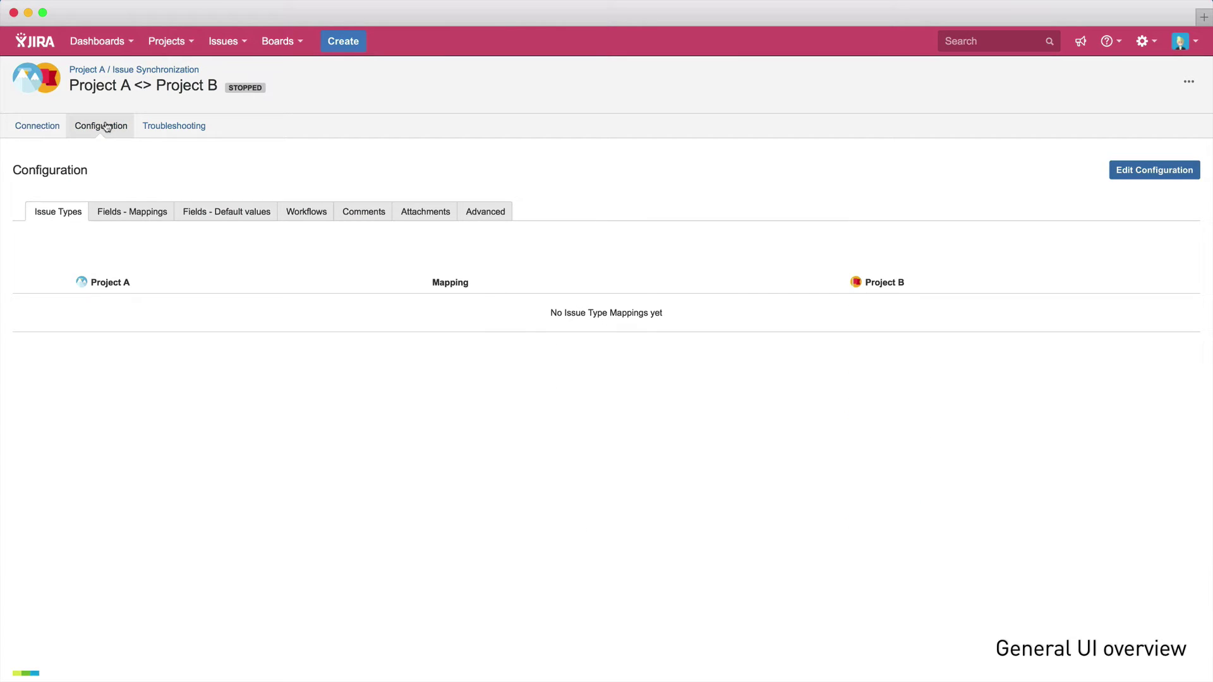
pyautogui.click(109, 215)
pyautogui.click(227, 212)
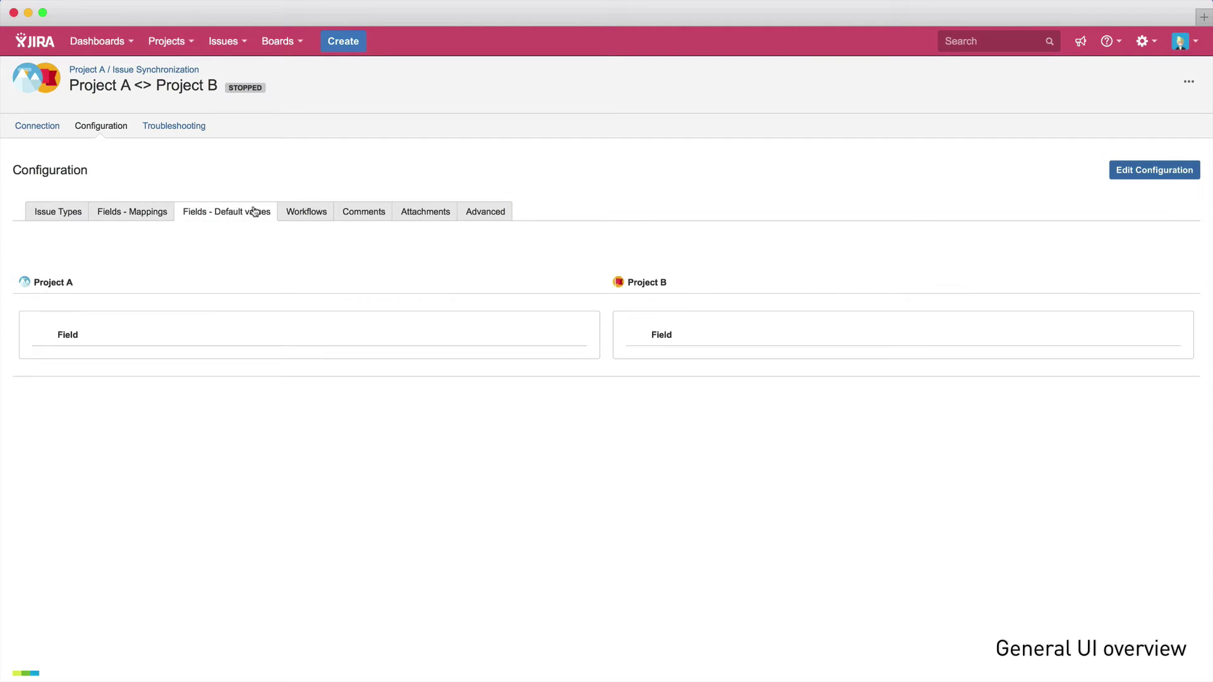
pyautogui.click(289, 212)
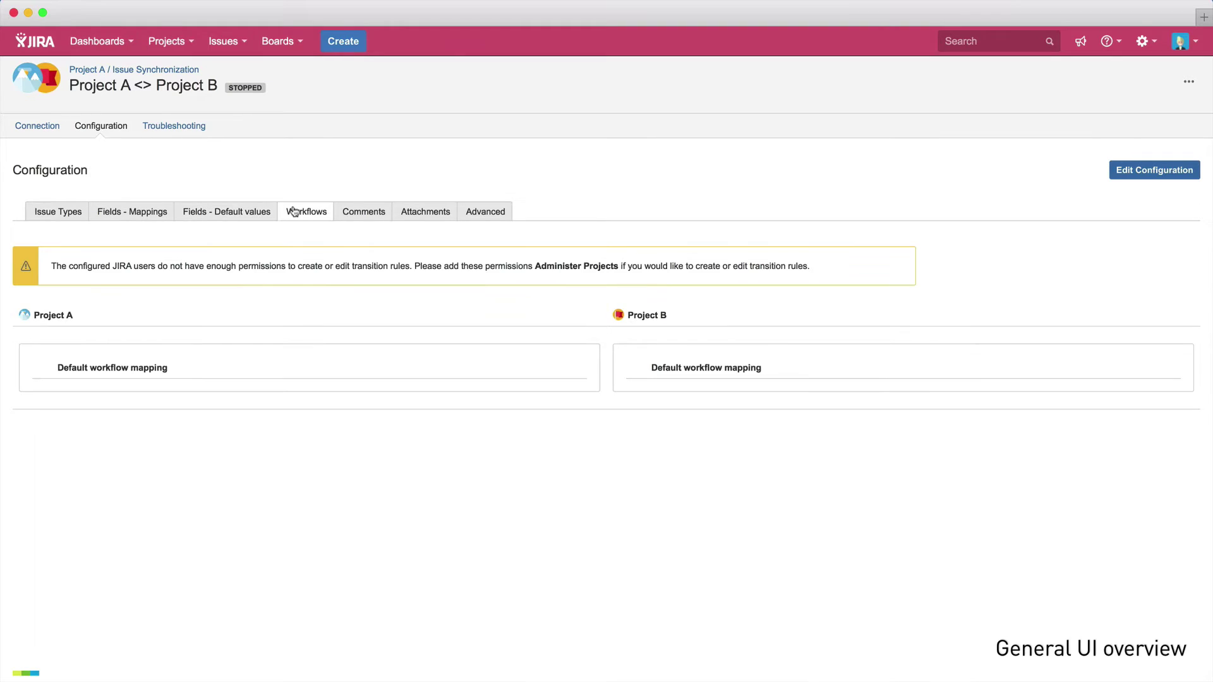
pyautogui.click(369, 210)
pyautogui.click(418, 213)
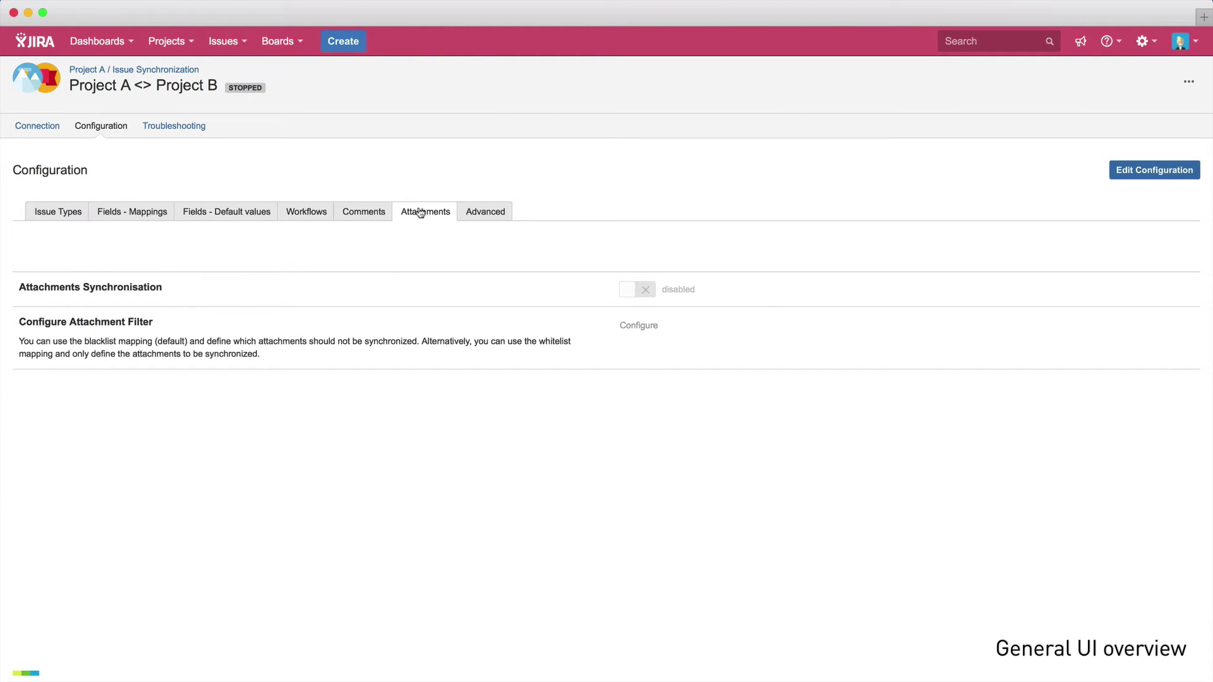
pyautogui.click(490, 212)
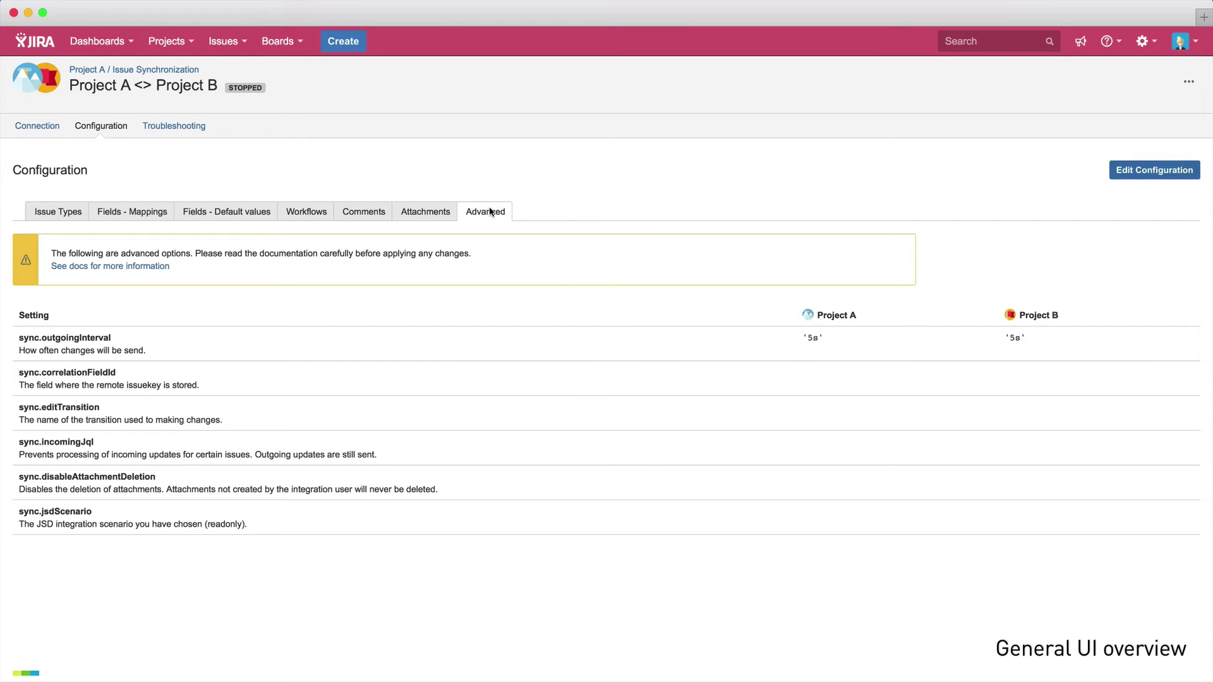
pyautogui.click(182, 128)
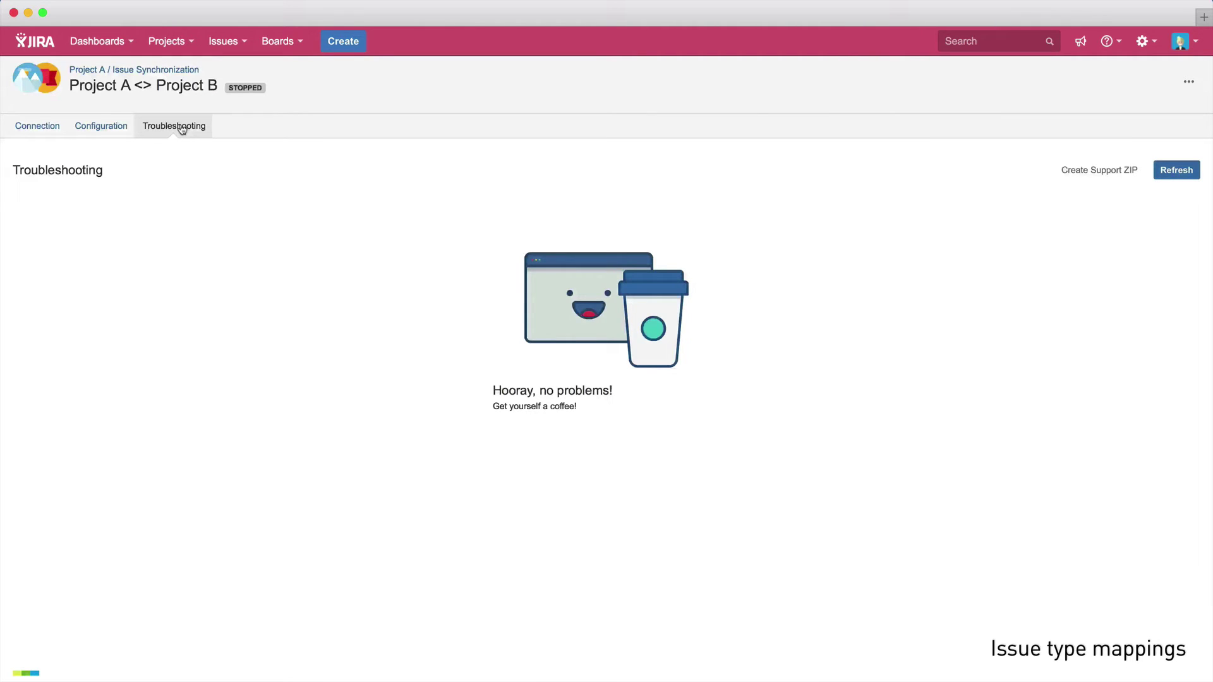
# Step: Create an 'Each other' issue type mapping linking Task in Project A with Task in Project B
pyautogui.click(128, 130)
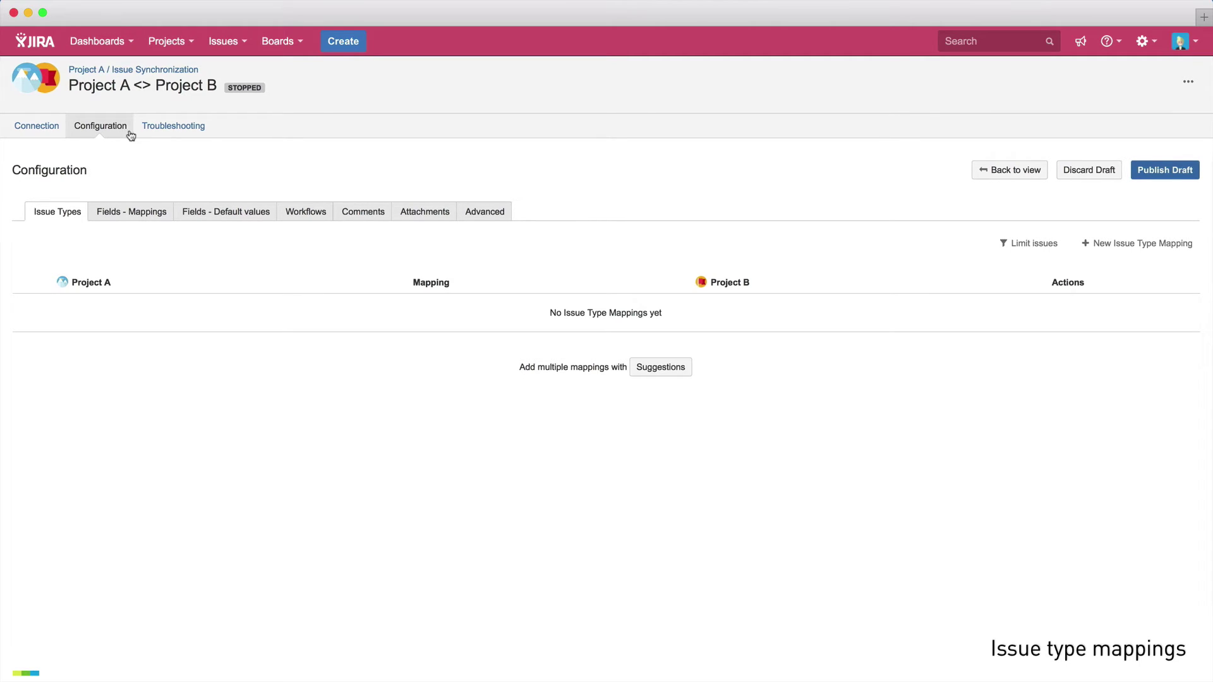
pyautogui.click(1177, 244)
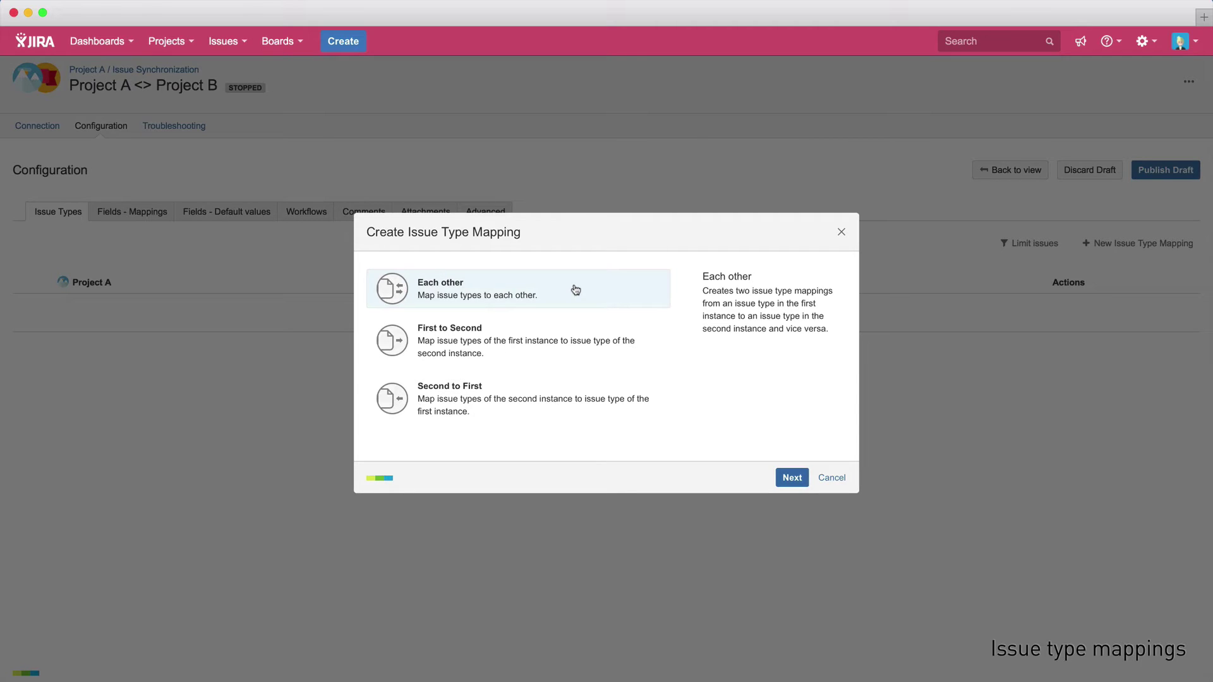
pyautogui.click(563, 334)
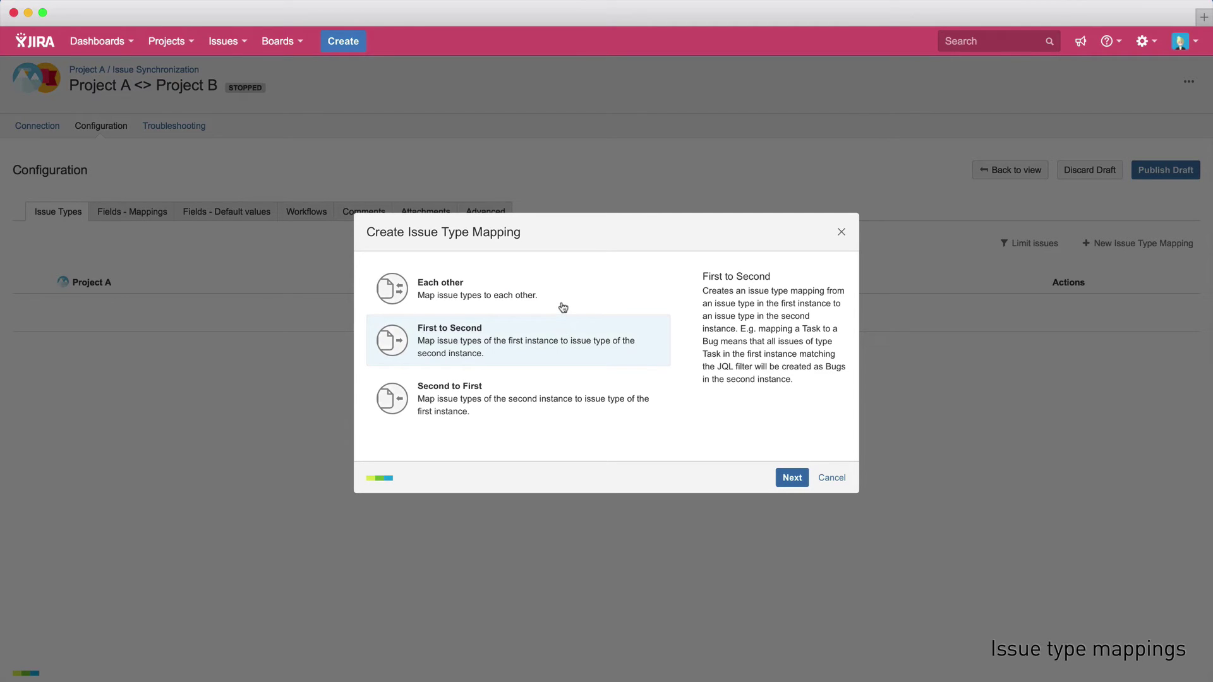
pyautogui.click(563, 303)
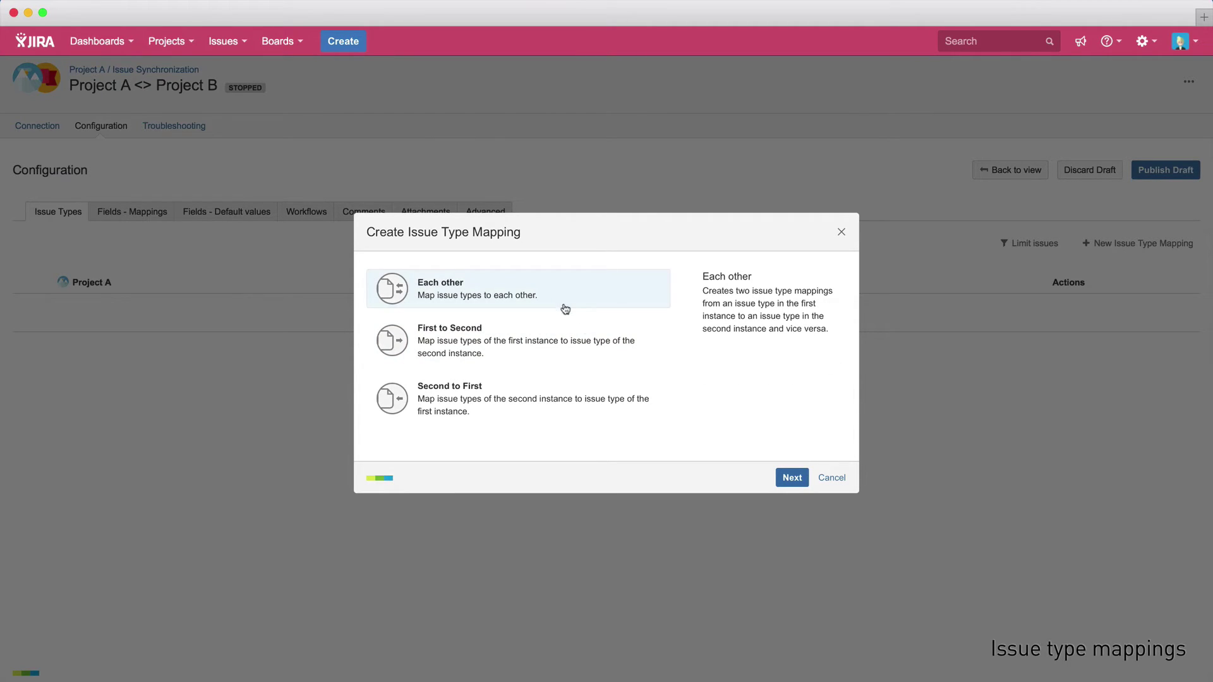
pyautogui.click(793, 481)
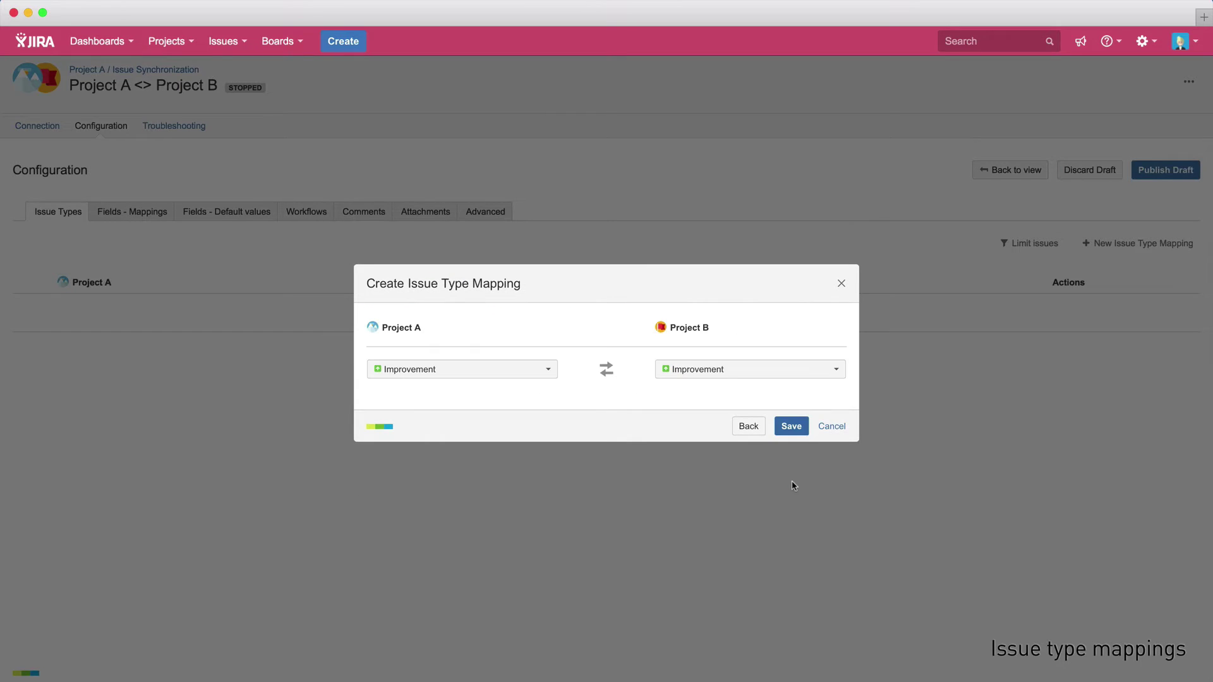
pyautogui.click(498, 376)
pyautogui.click(488, 427)
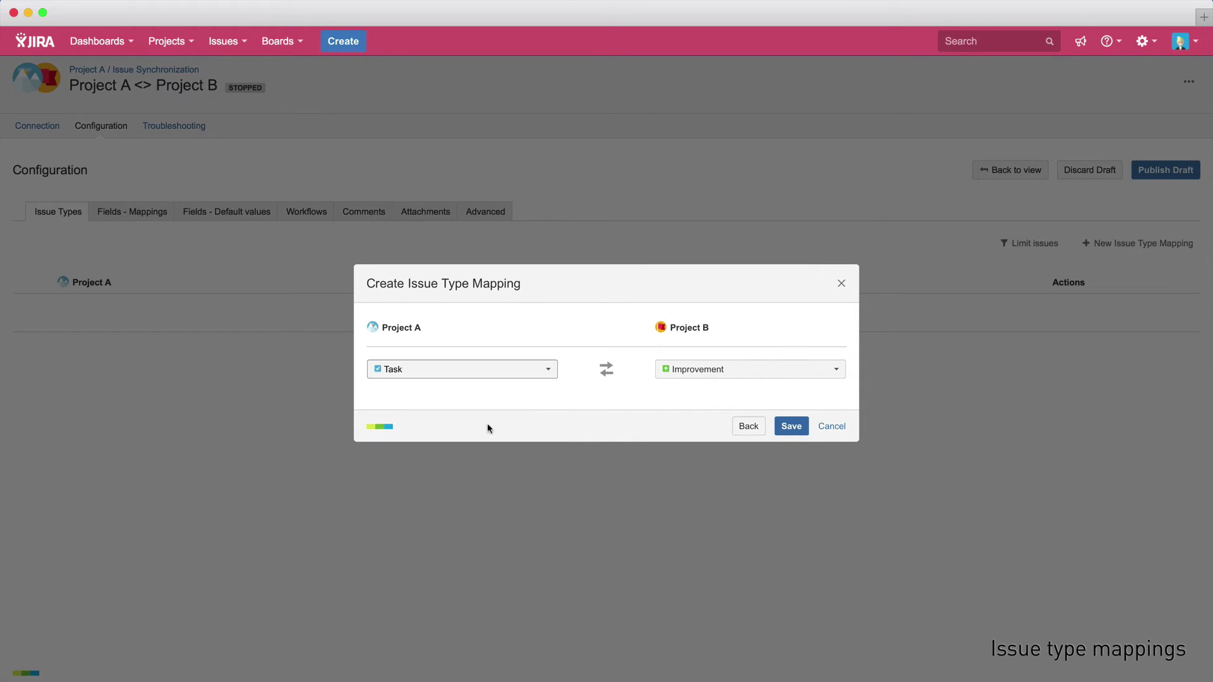
pyautogui.click(733, 372)
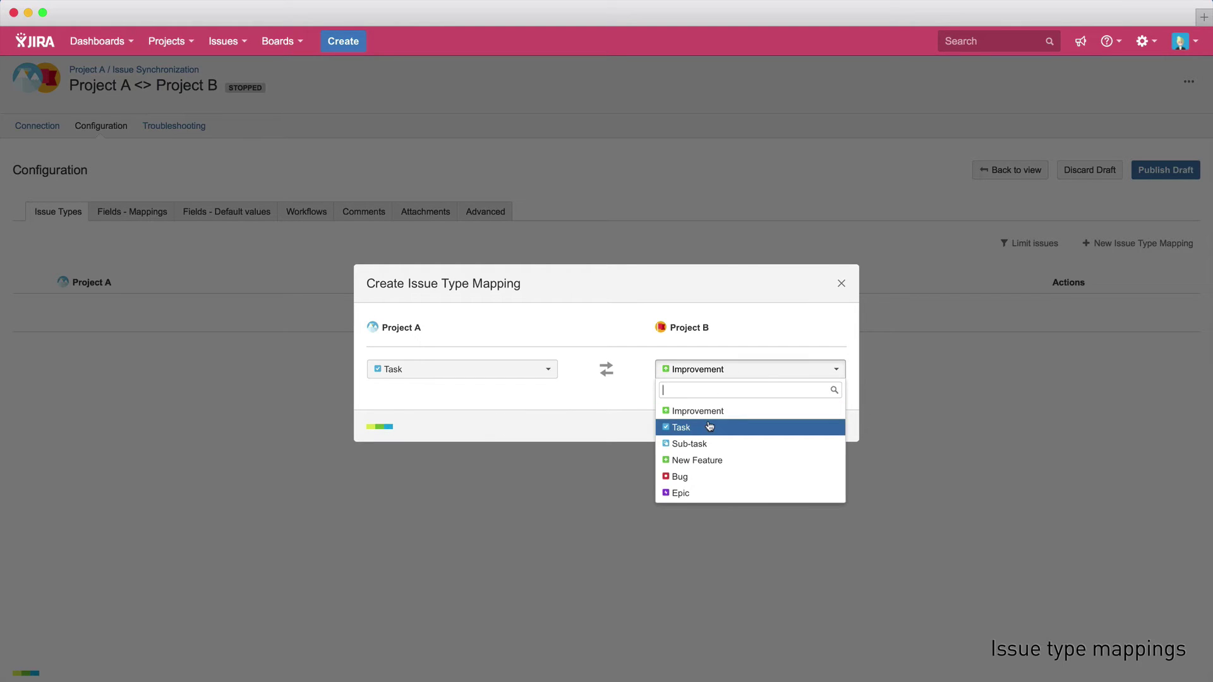
pyautogui.click(710, 427)
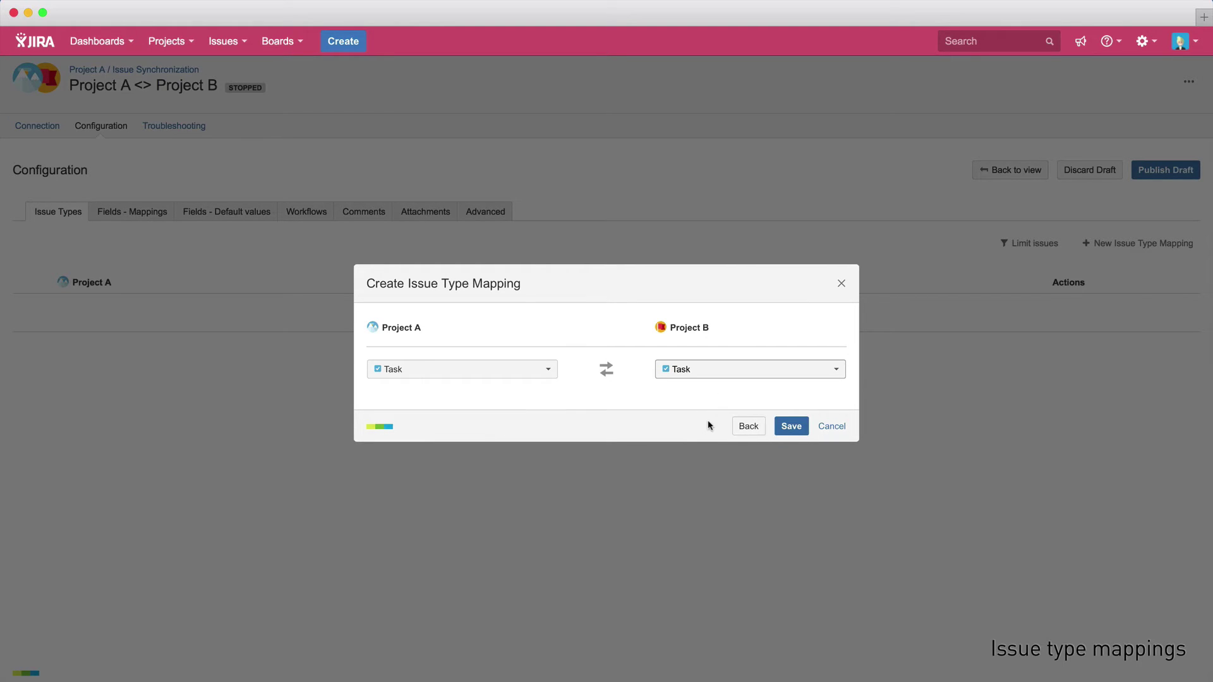
pyautogui.click(789, 426)
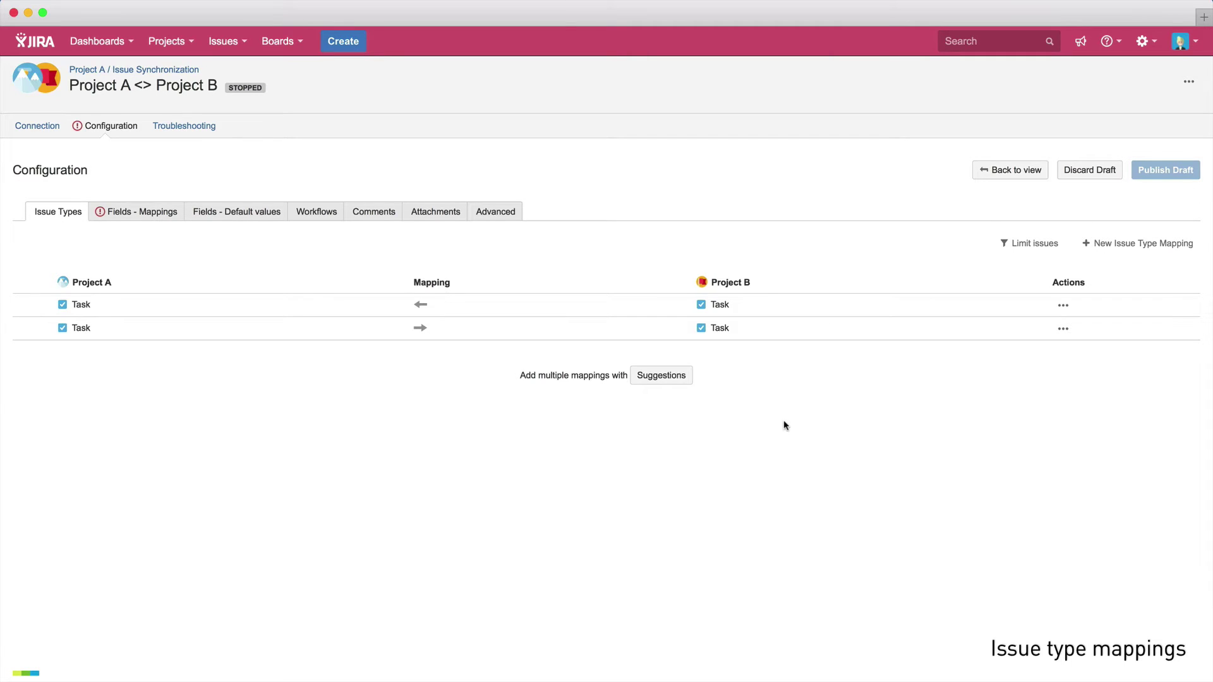
# Step: Create two-way Bug and Sub-task mappings from the issue type Suggestions
pyautogui.click(665, 375)
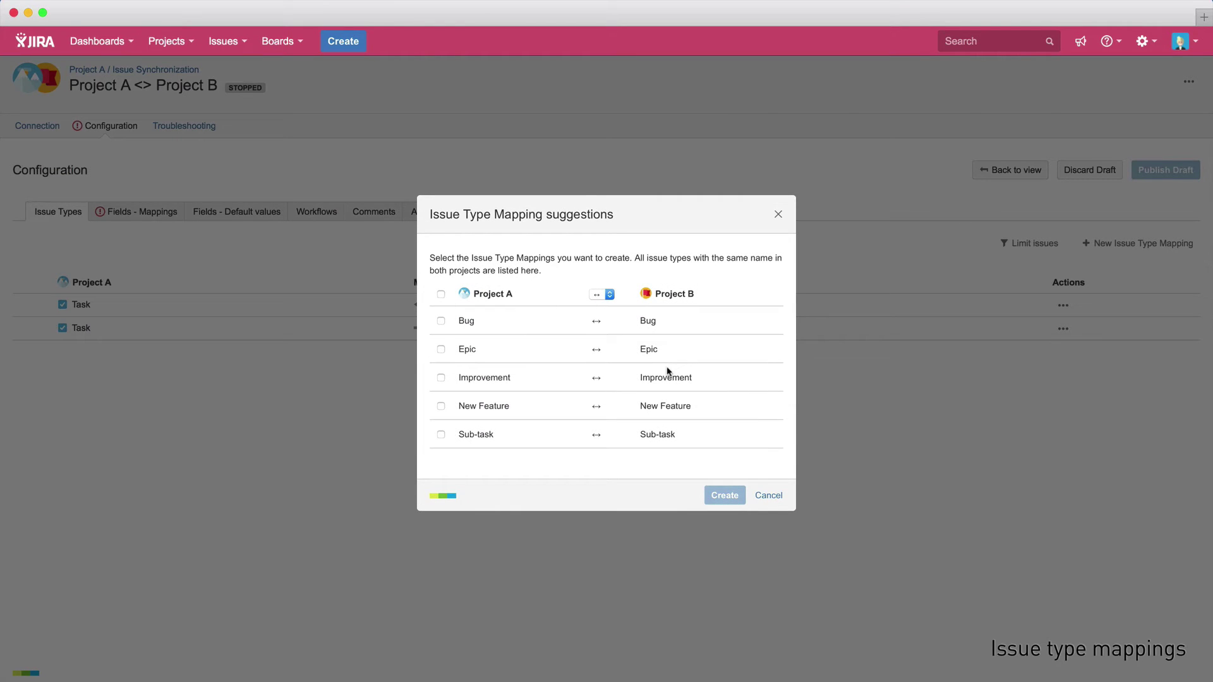
pyautogui.click(440, 435)
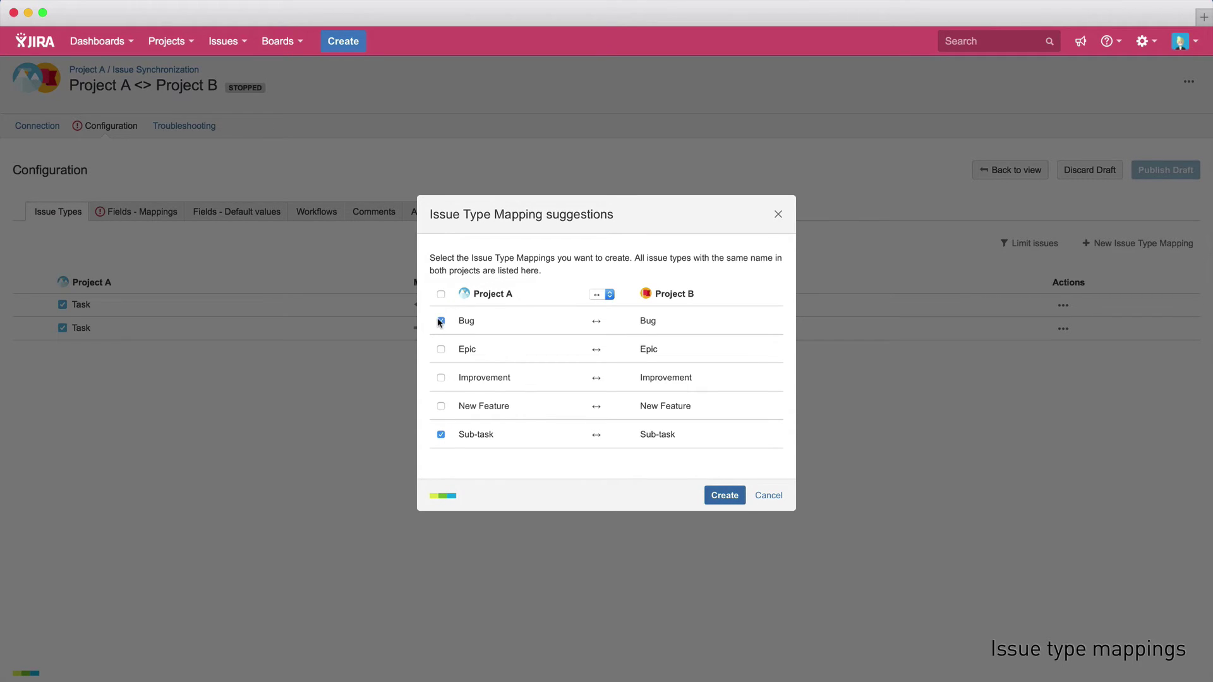
pyautogui.click(730, 499)
pyautogui.click(771, 430)
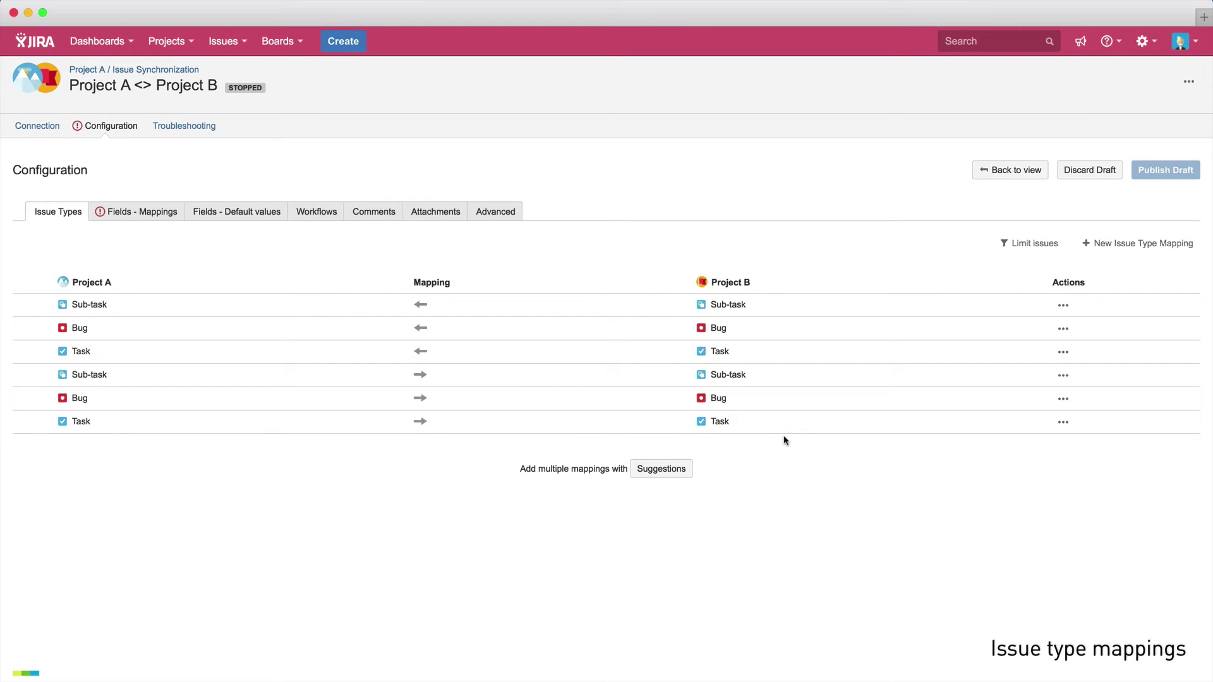
pyautogui.click(1021, 248)
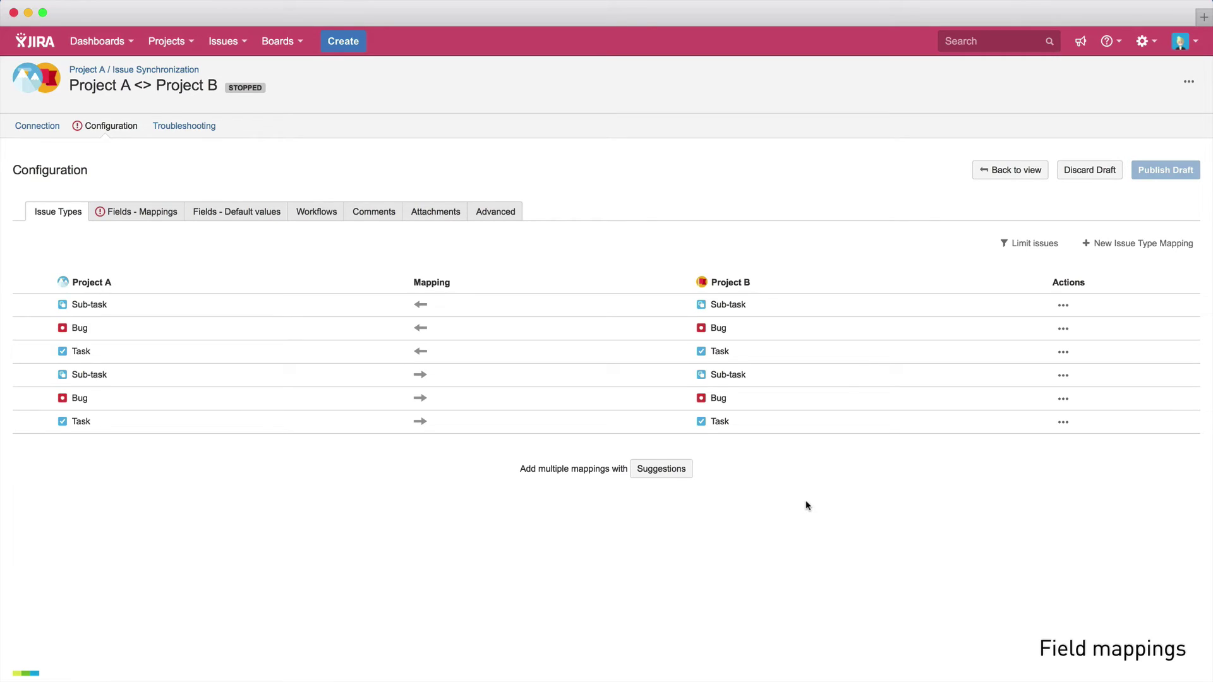
# Step: On Fields - Mappings, create Summary and Description field mappings from the Suggestions list
pyautogui.click(165, 218)
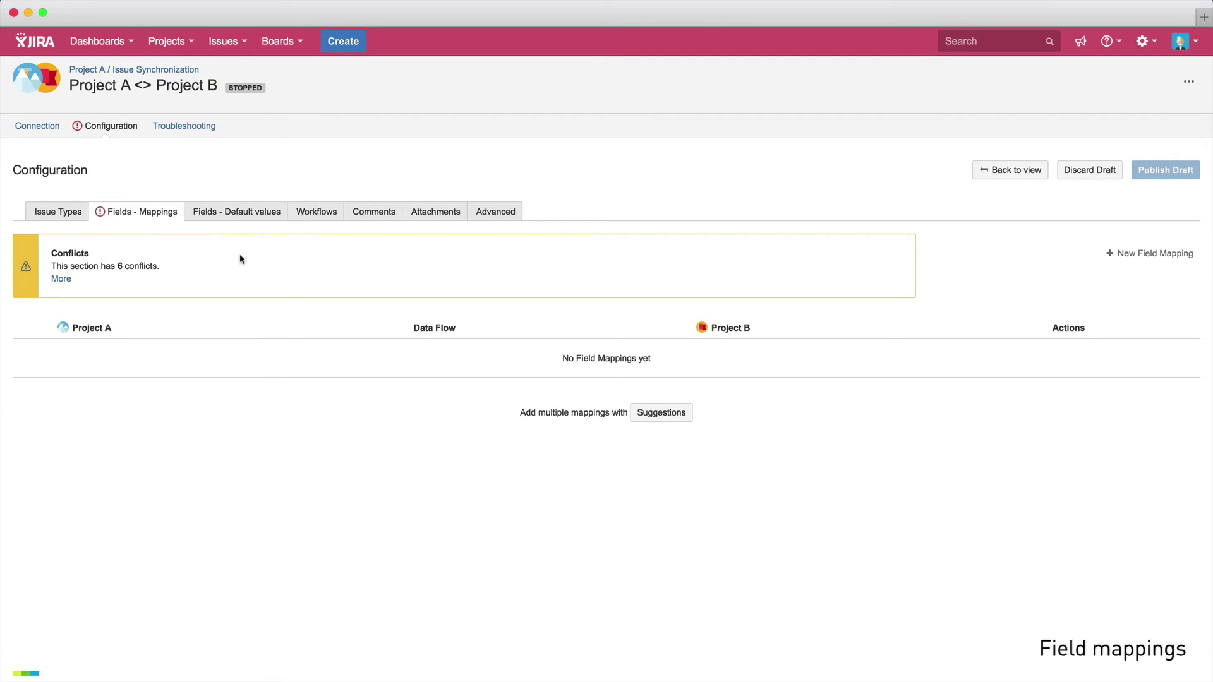
pyautogui.click(653, 411)
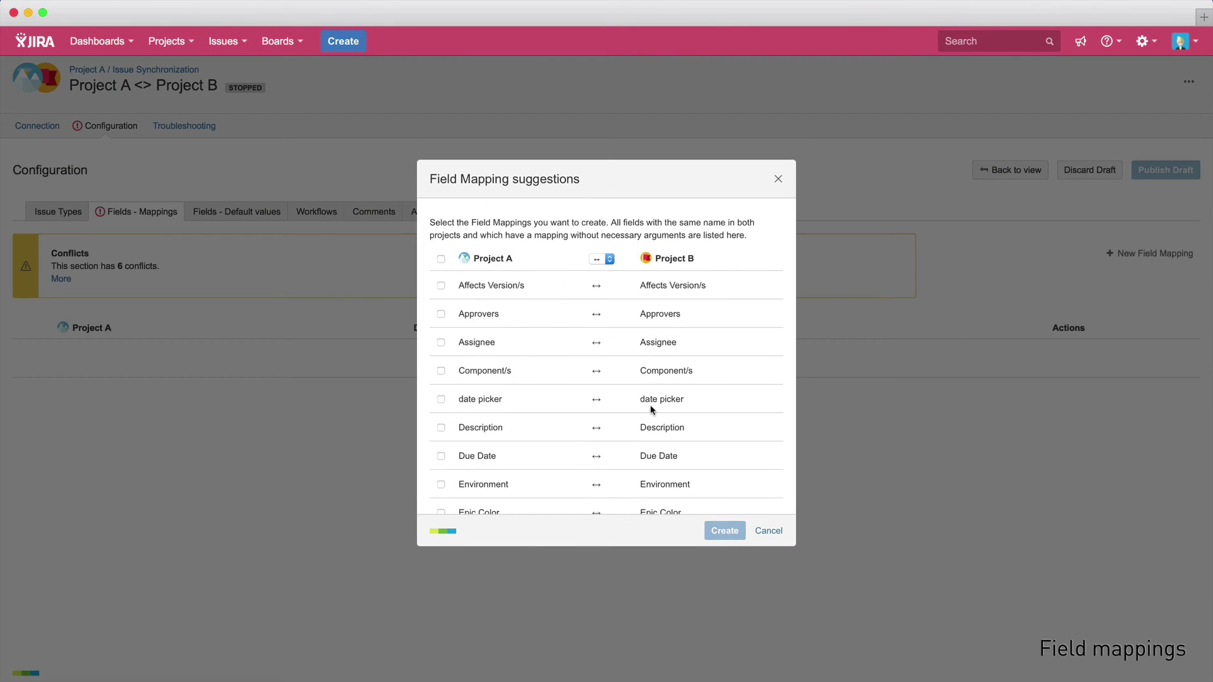
pyautogui.click(440, 428)
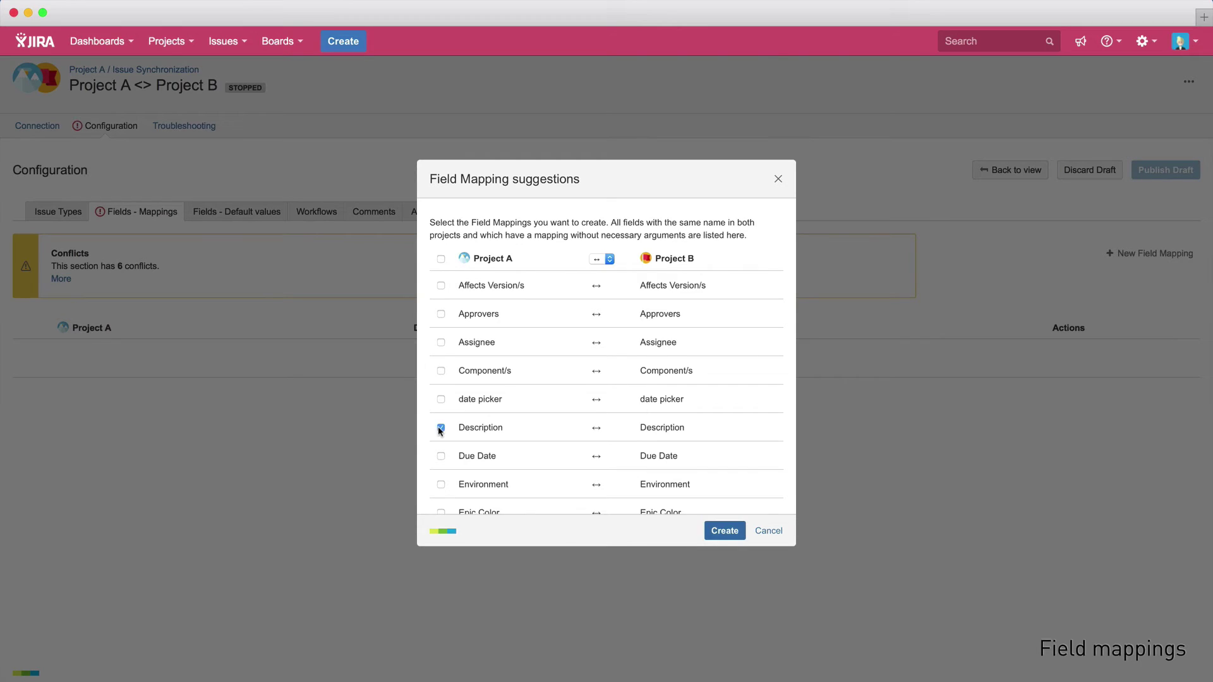
pyautogui.scroll(-7, 440, 430)
pyautogui.click(441, 414)
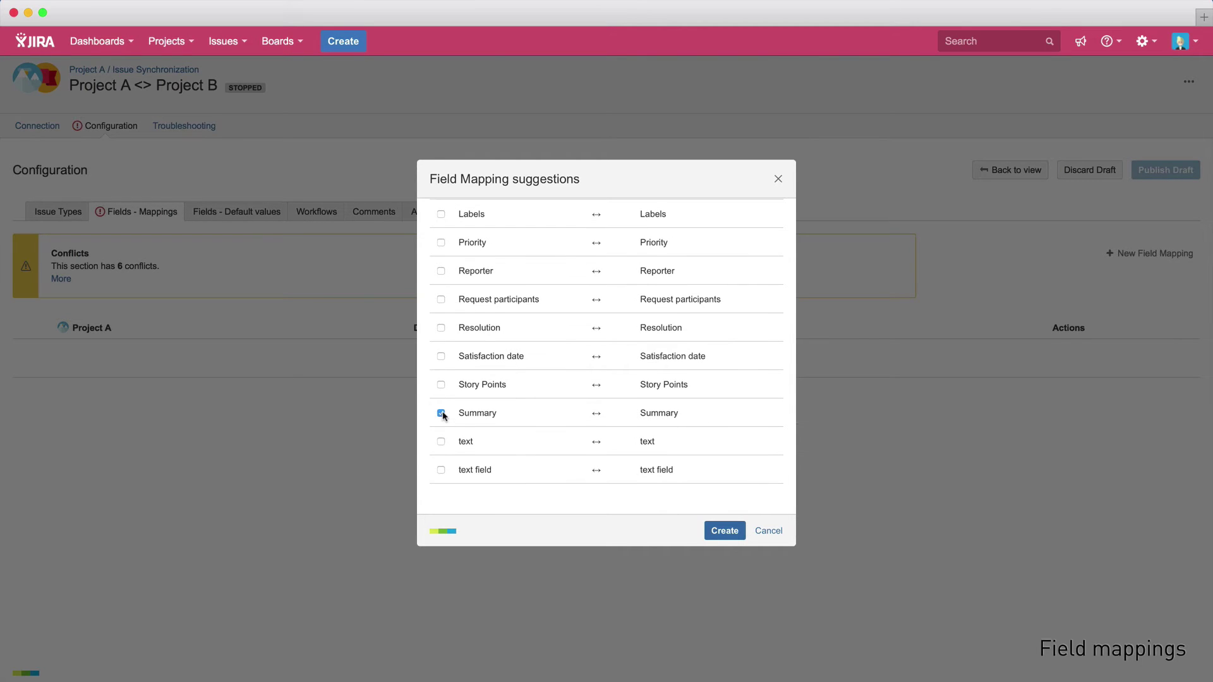
pyautogui.click(723, 529)
pyautogui.click(764, 431)
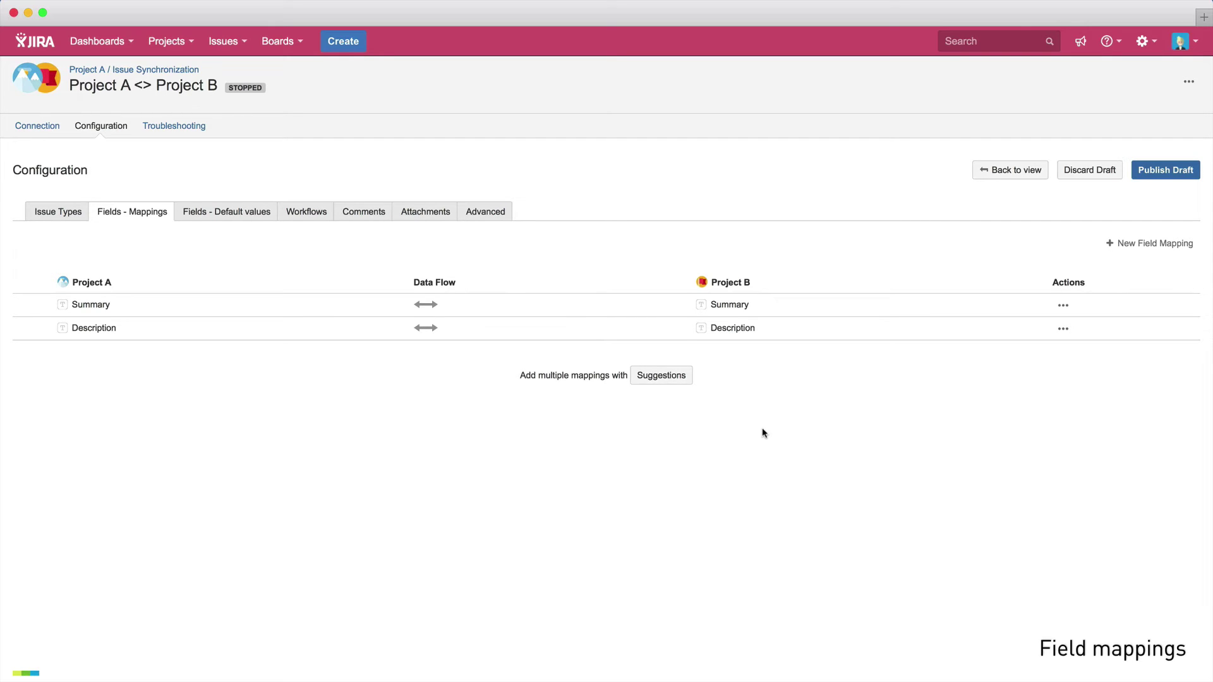
# Step: Add a Project A default value of Medium for the Priority field
pyautogui.click(225, 222)
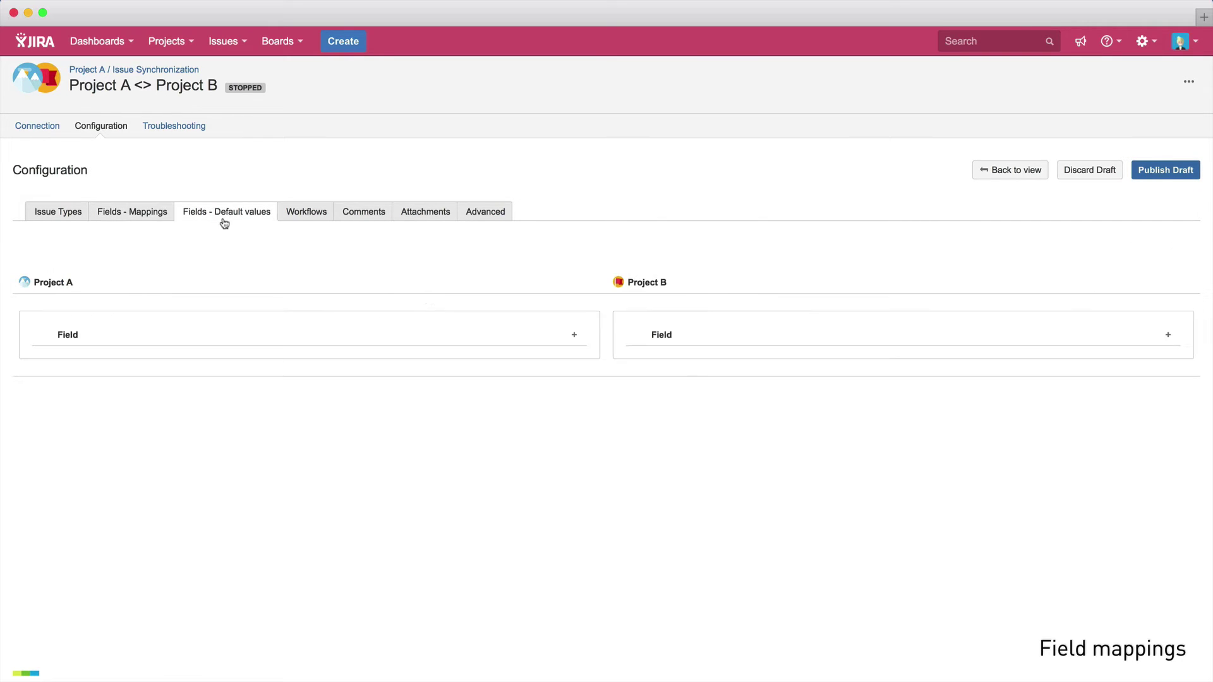
pyautogui.click(575, 337)
pyautogui.click(576, 316)
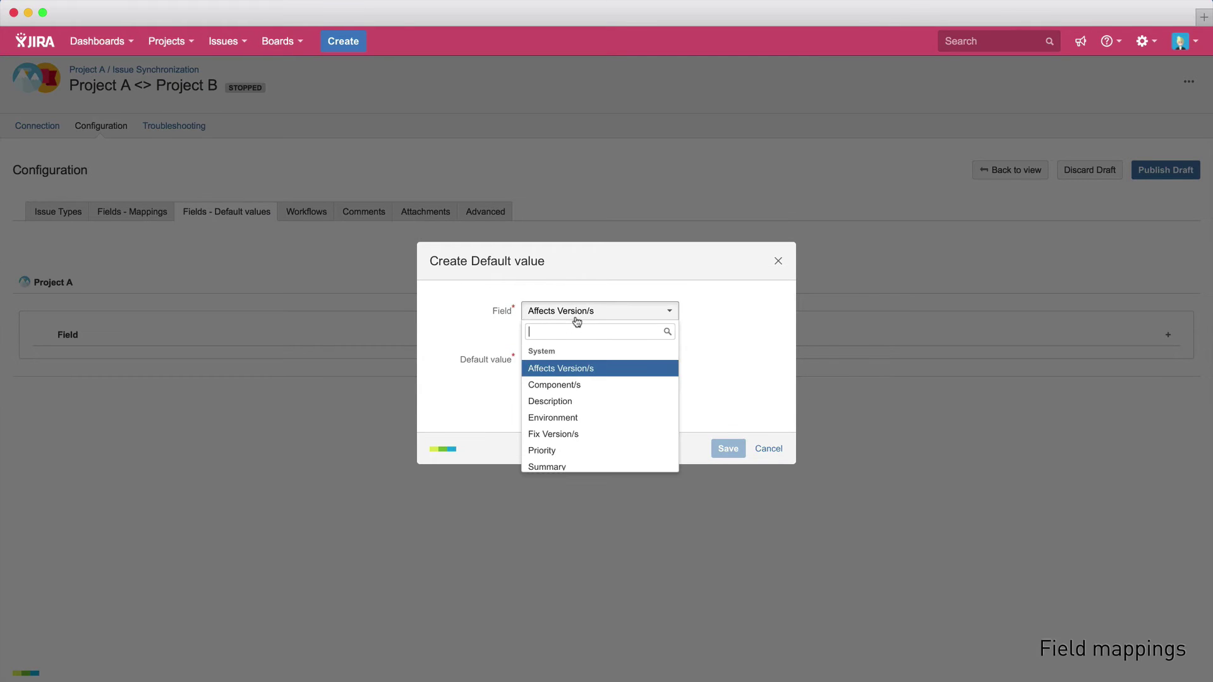
pyautogui.click(565, 450)
pyautogui.click(568, 361)
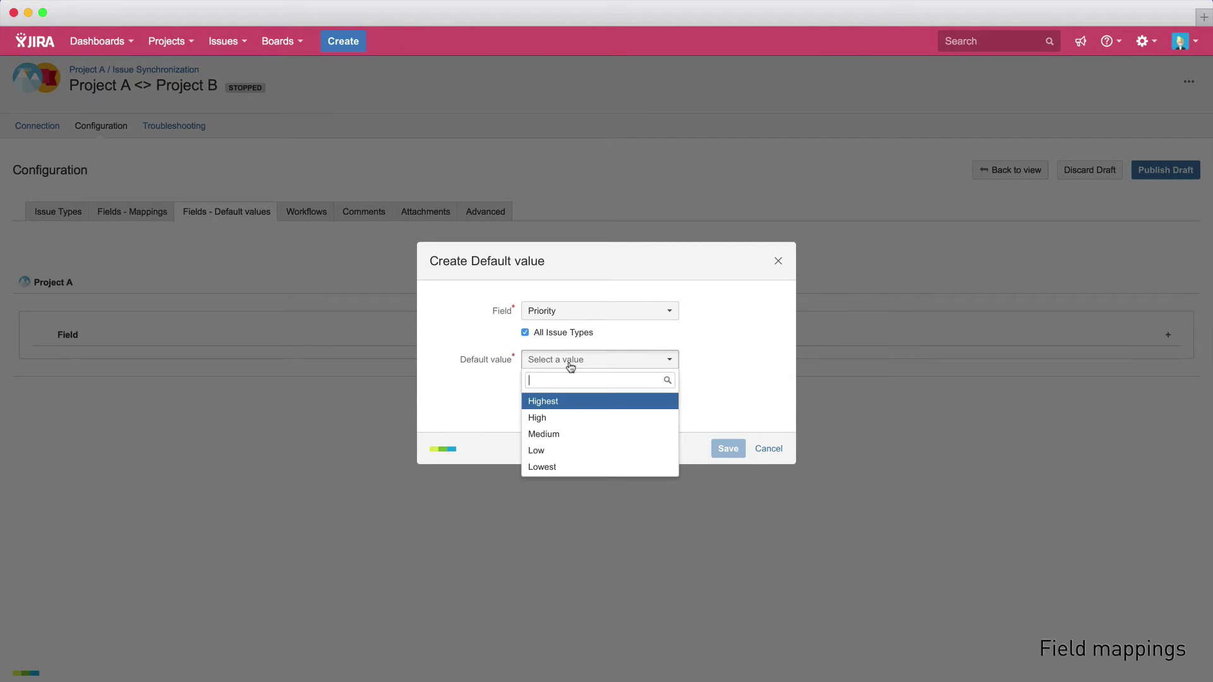
pyautogui.click(562, 434)
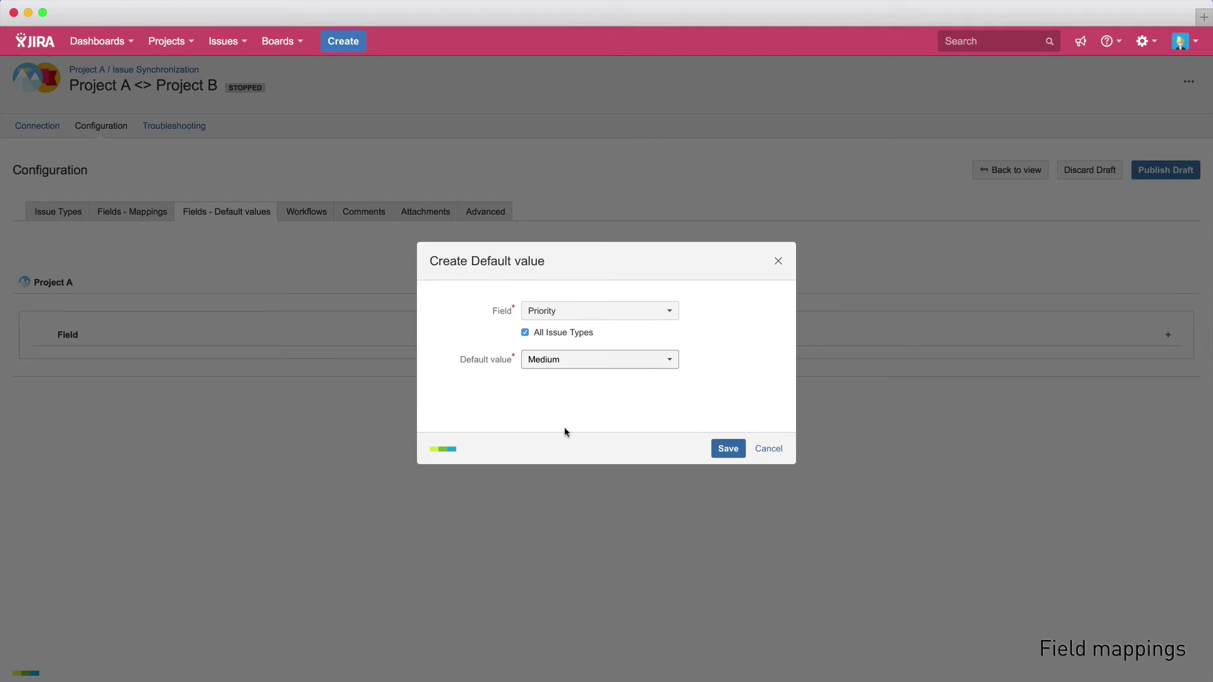
pyautogui.click(728, 449)
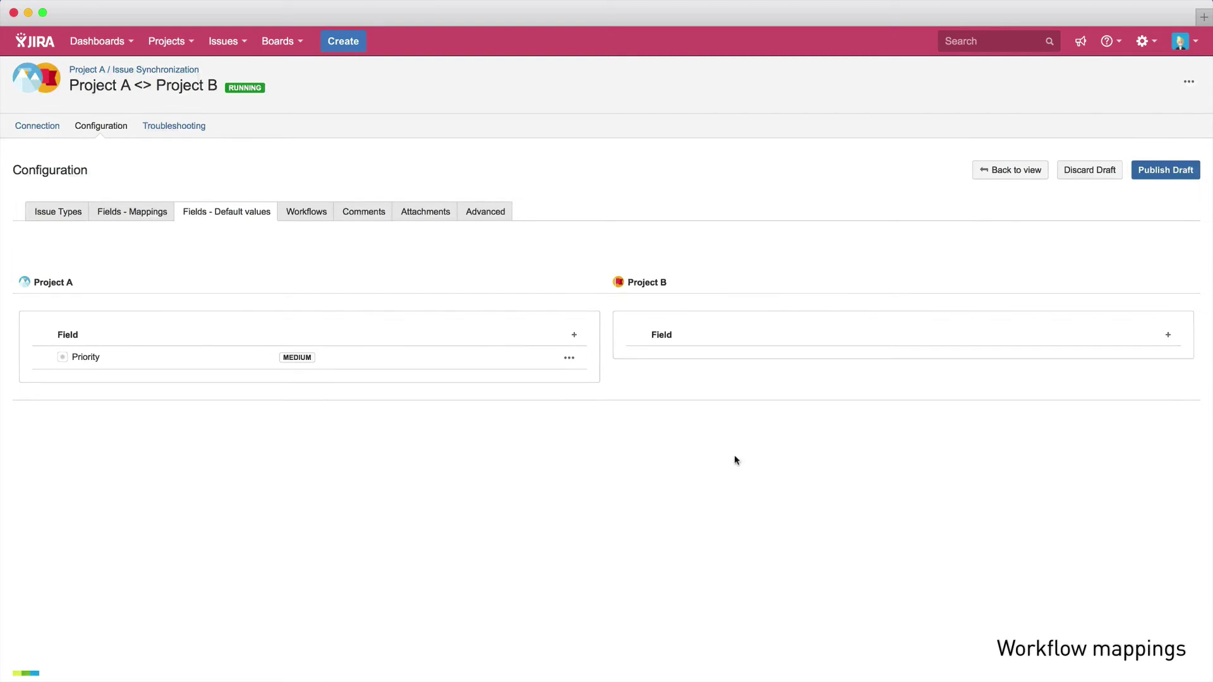
# Step: Add a Project A workflow rule: when To Do, apply the In Progress transition
pyautogui.click(288, 215)
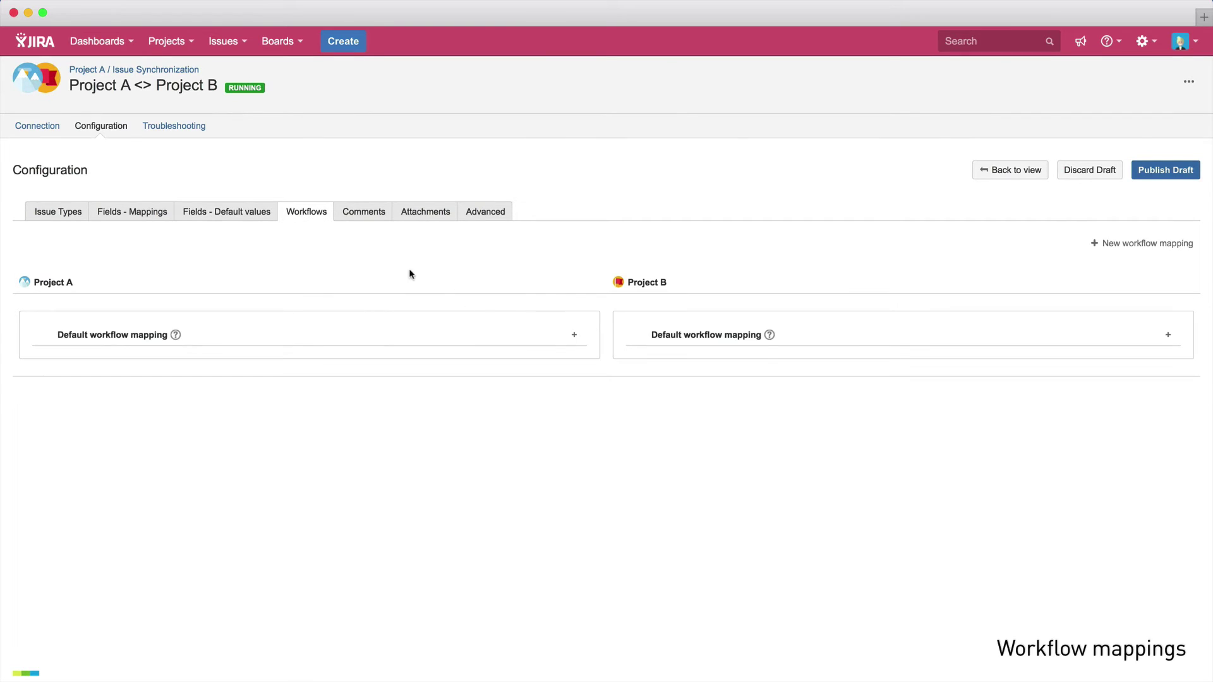
pyautogui.click(573, 336)
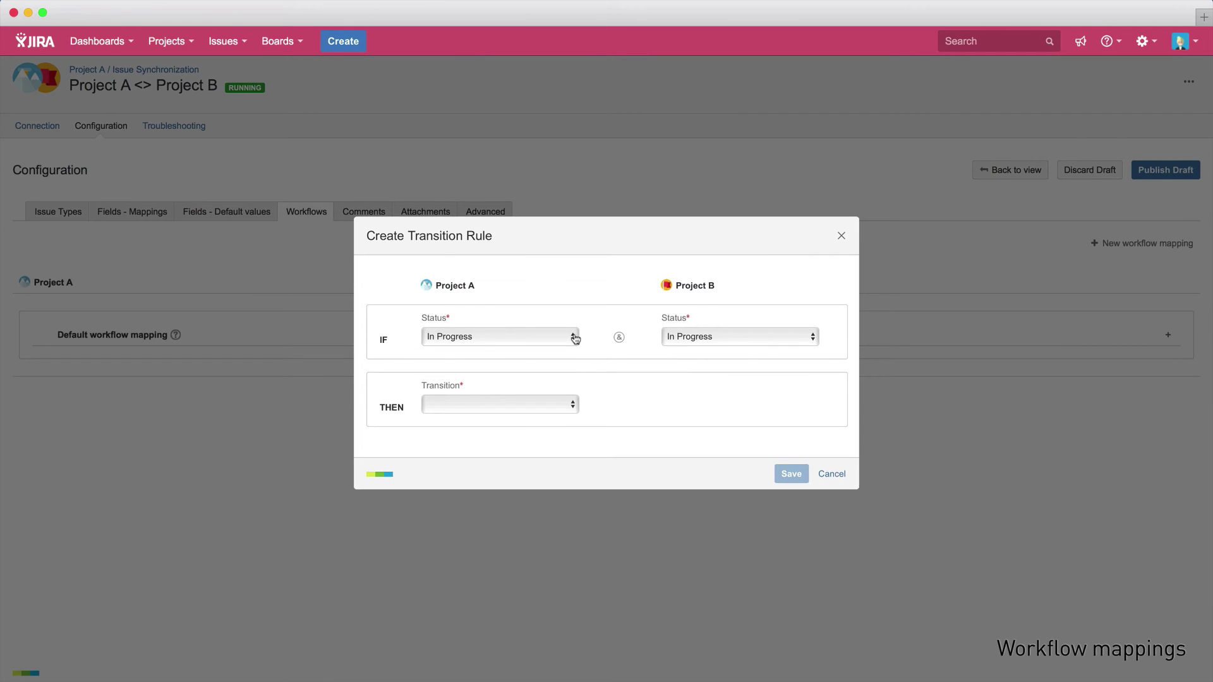
pyautogui.click(575, 337)
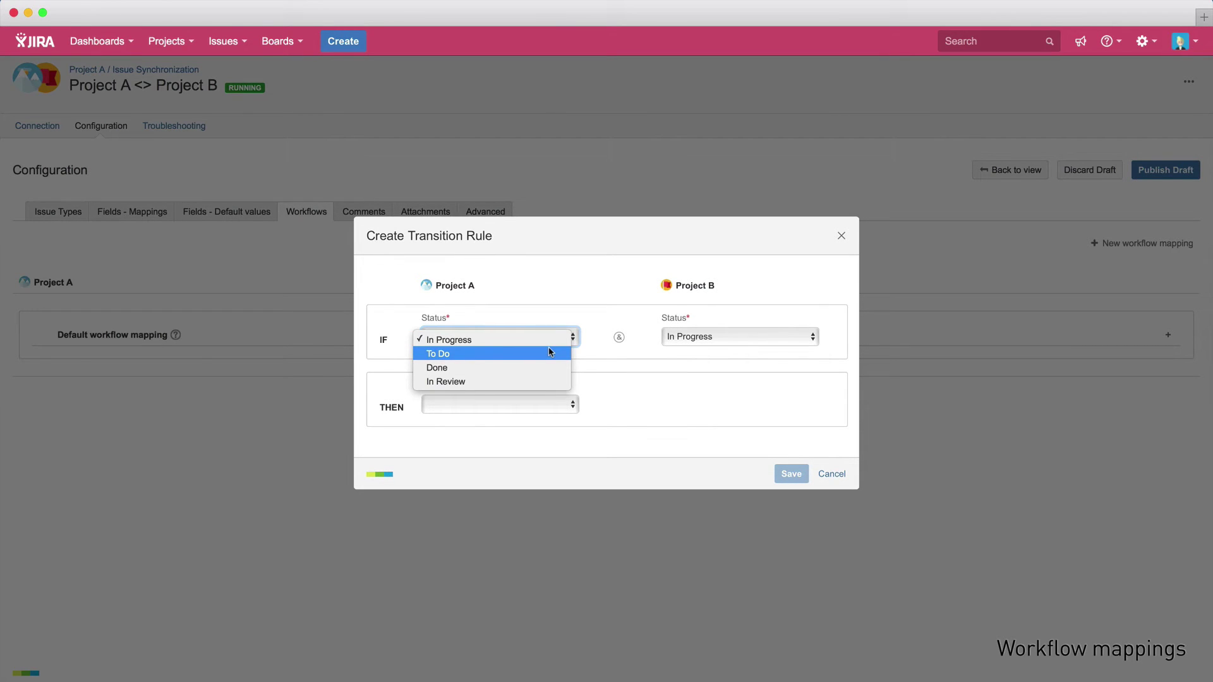
pyautogui.click(549, 352)
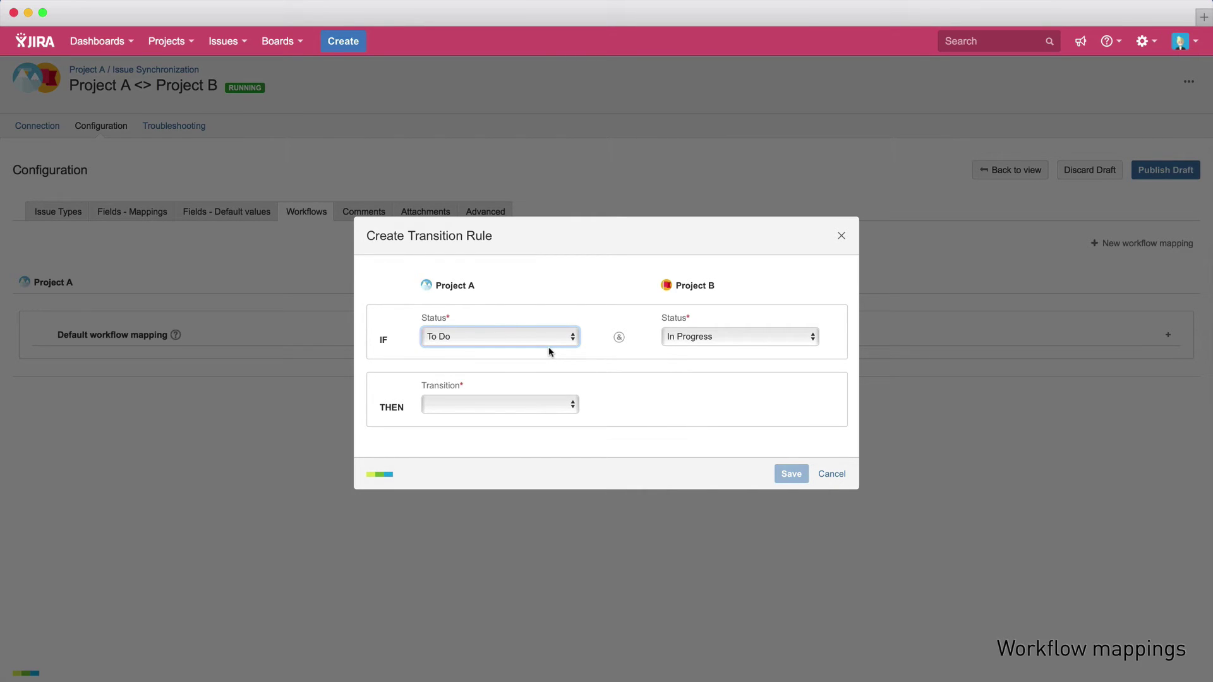
pyautogui.click(545, 409)
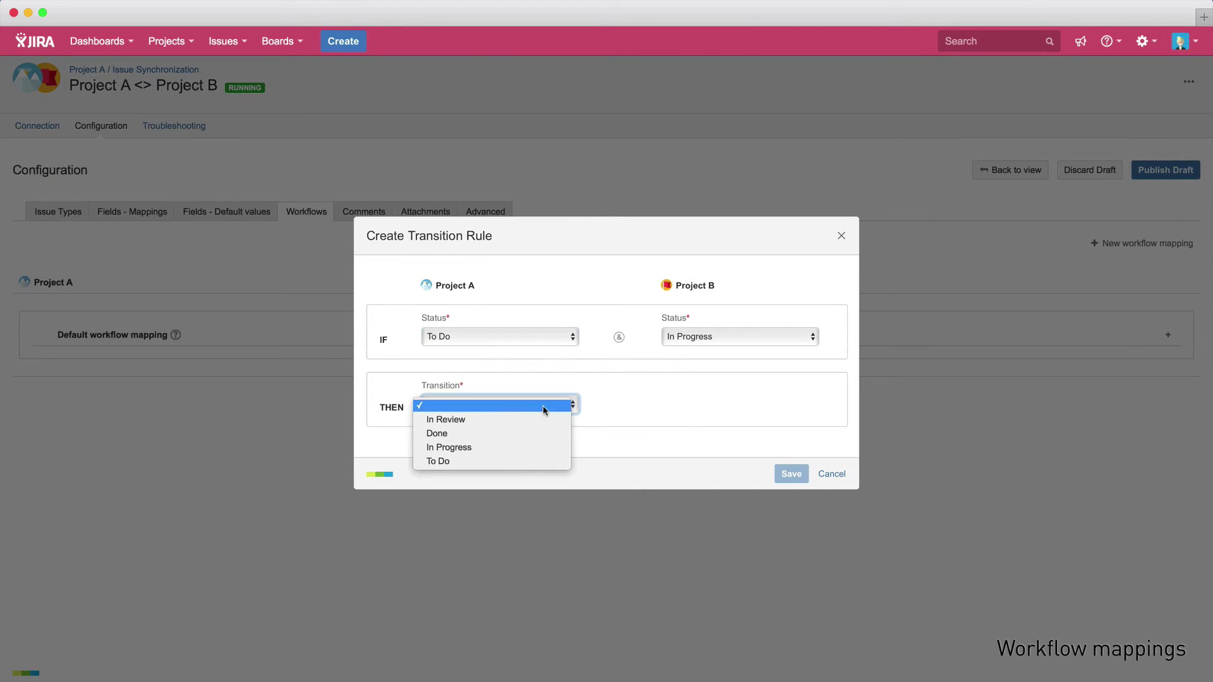
pyautogui.click(525, 449)
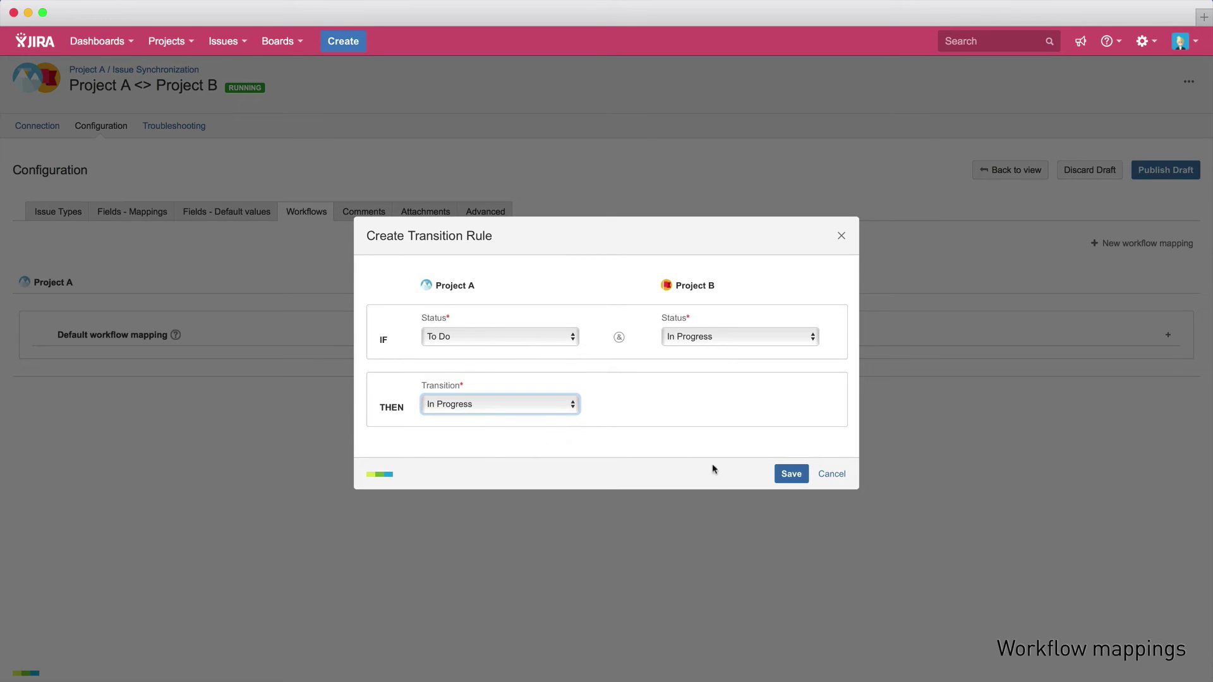
pyautogui.click(791, 475)
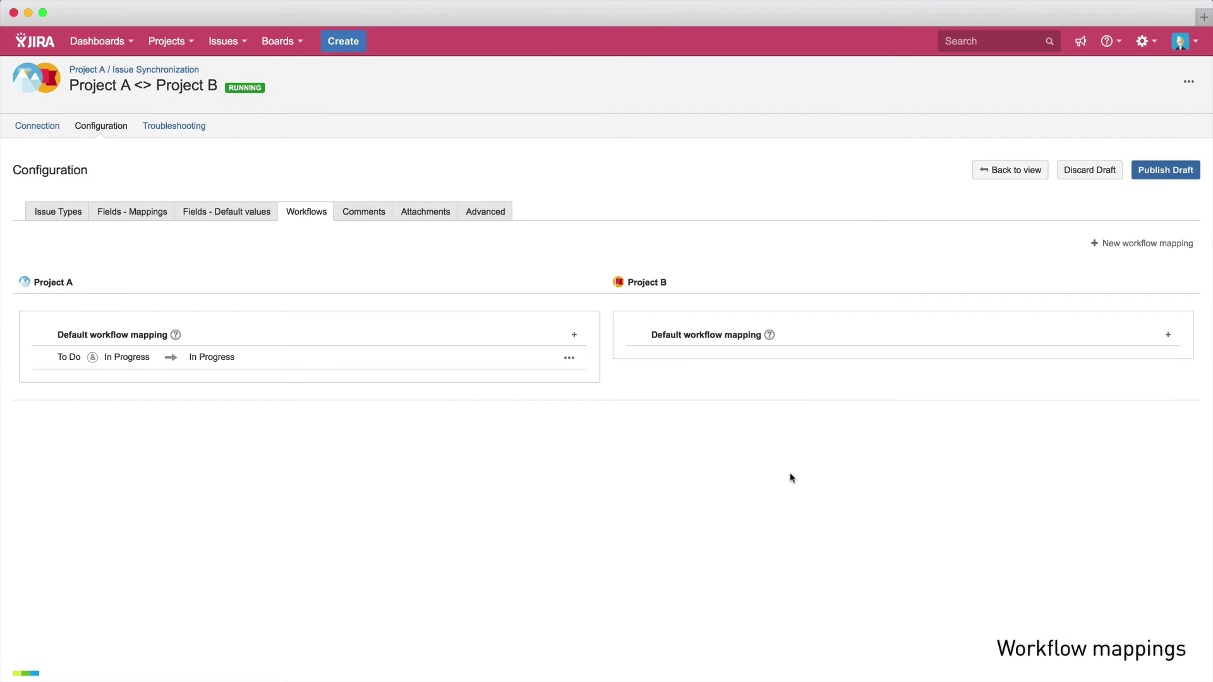
# Step: Add the matching Project B rule: To Do moves via the In Progress transition
pyautogui.click(1168, 335)
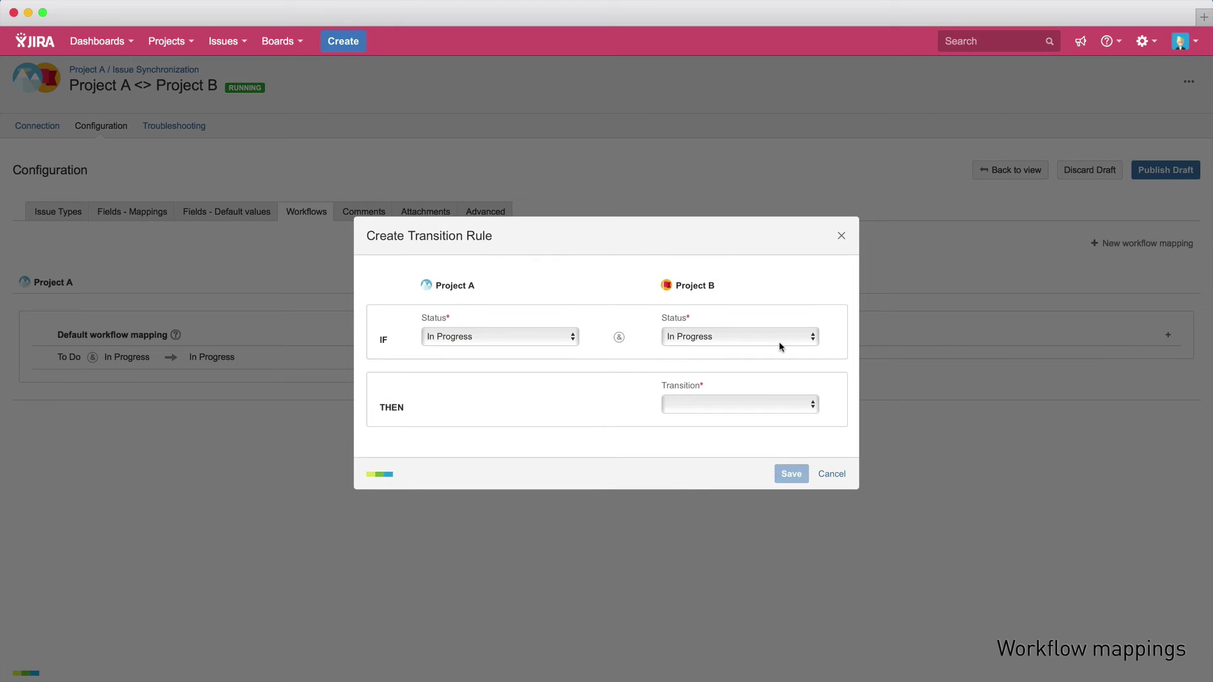
pyautogui.click(781, 346)
pyautogui.click(766, 352)
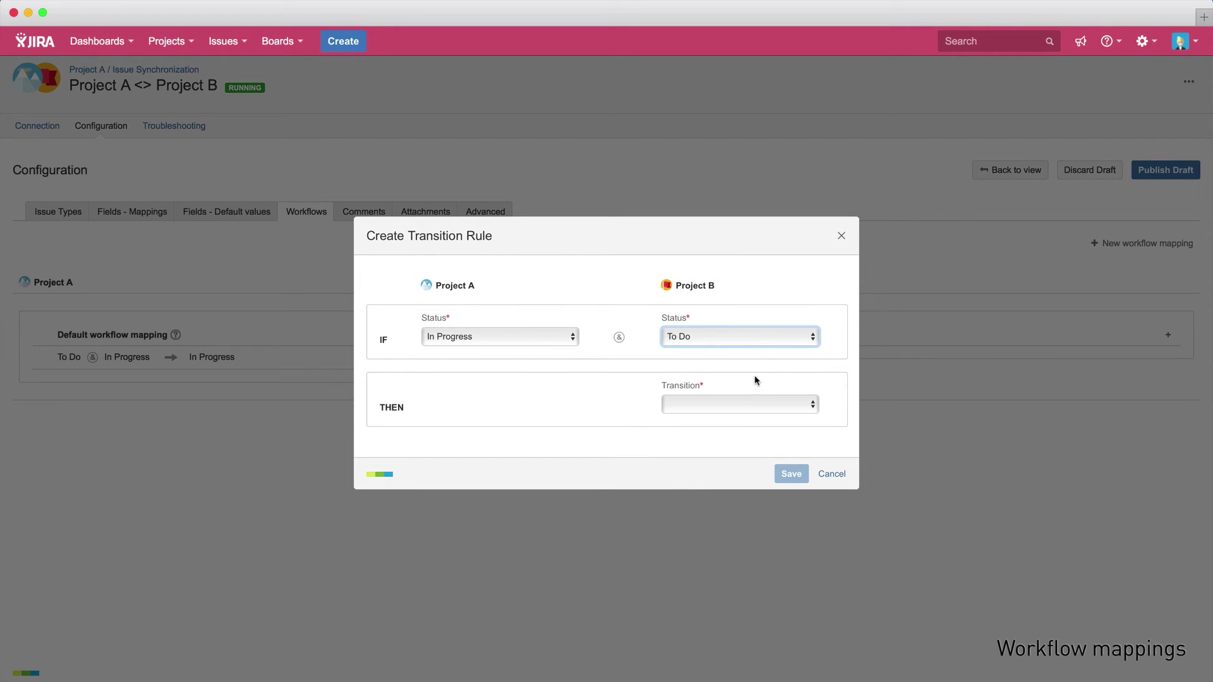
pyautogui.click(736, 404)
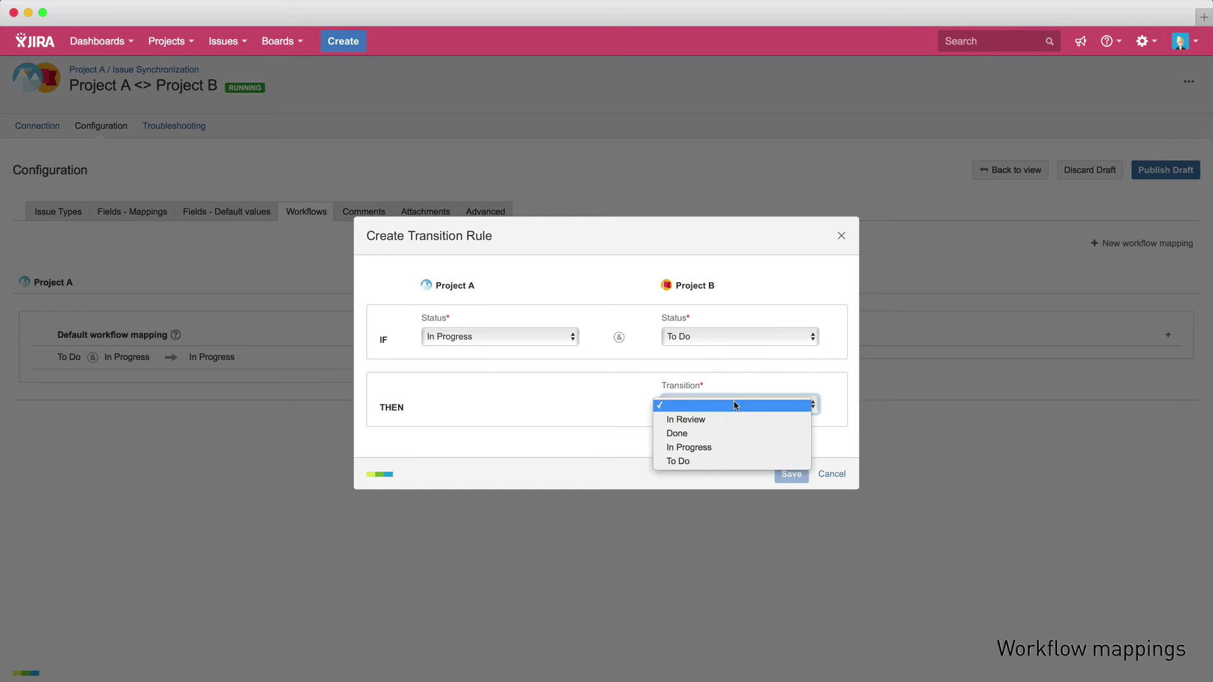
pyautogui.click(712, 446)
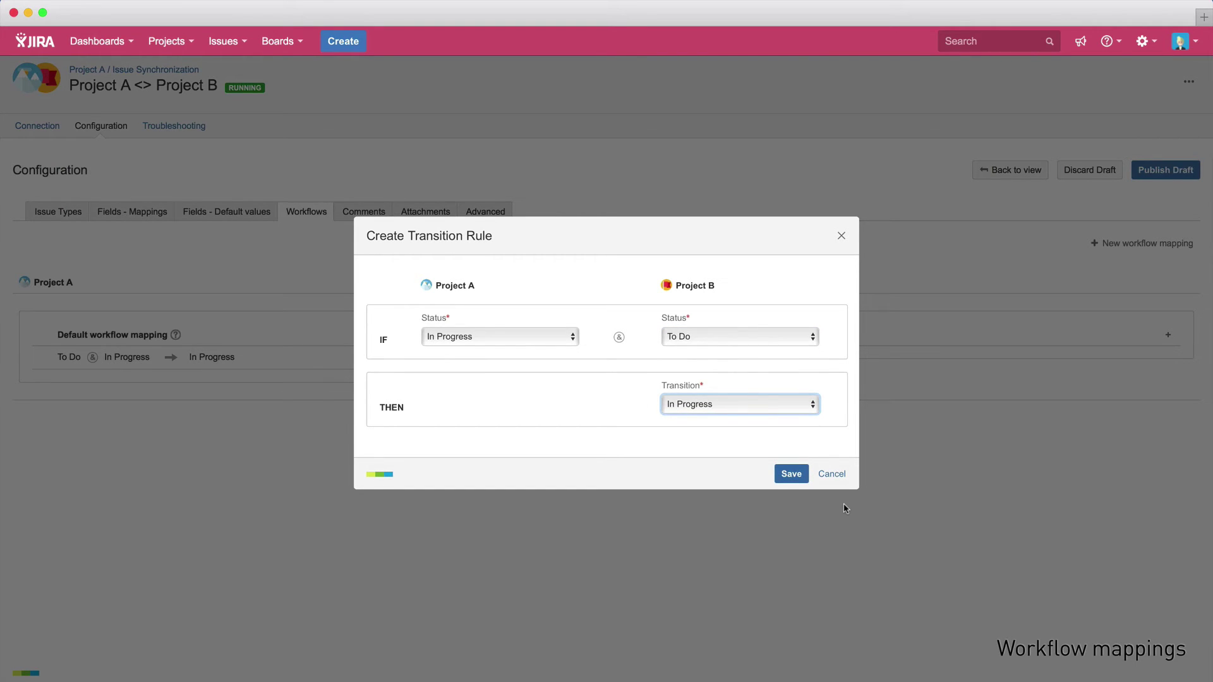
pyautogui.click(780, 474)
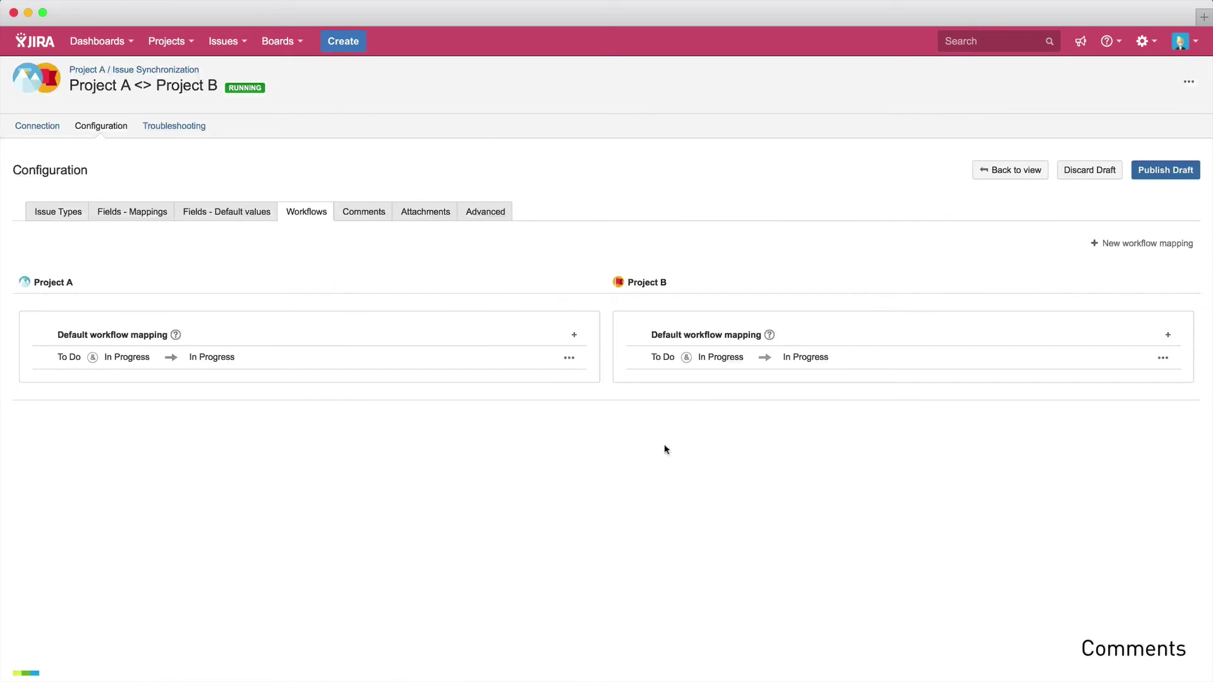
# Step: Enable comment synchronisation with Enriched mapping, leaving the signature template unchanged
pyautogui.click(369, 222)
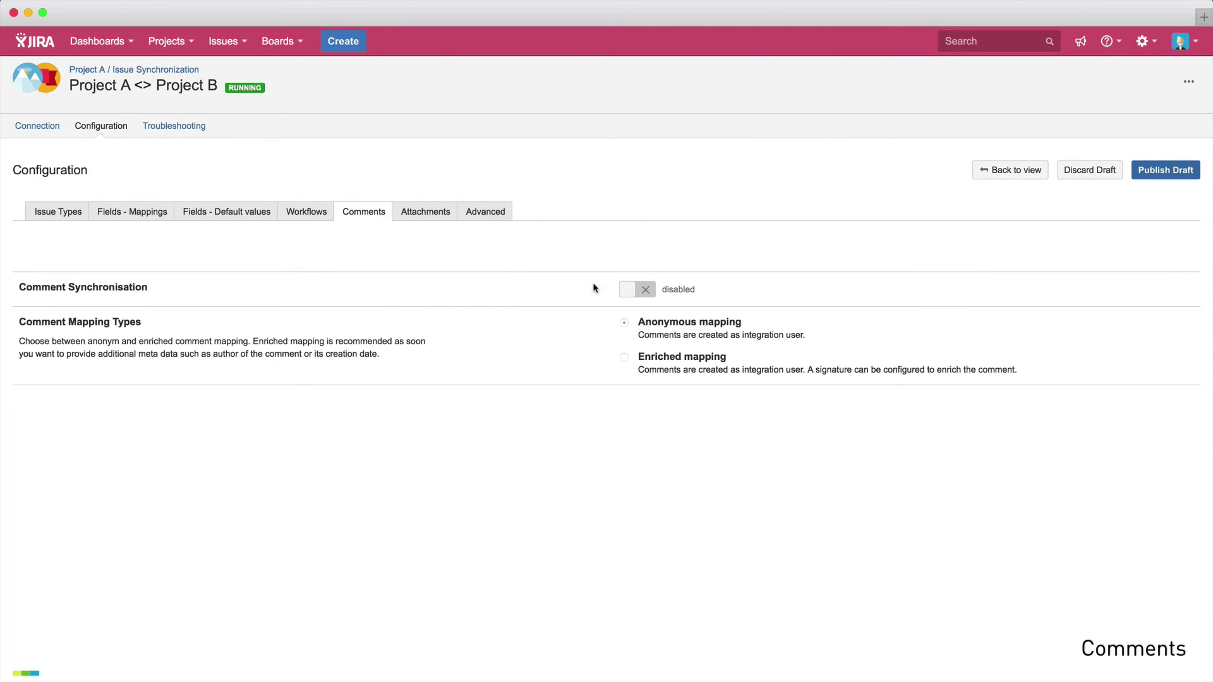
pyautogui.click(622, 292)
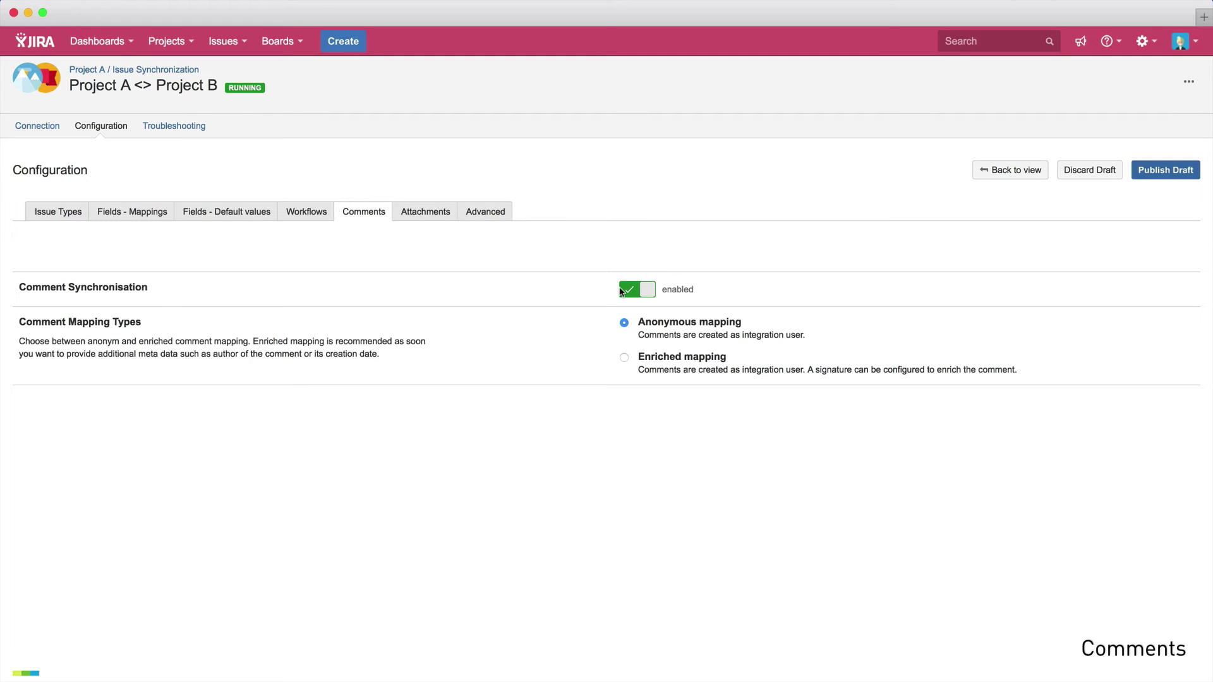
pyautogui.click(624, 358)
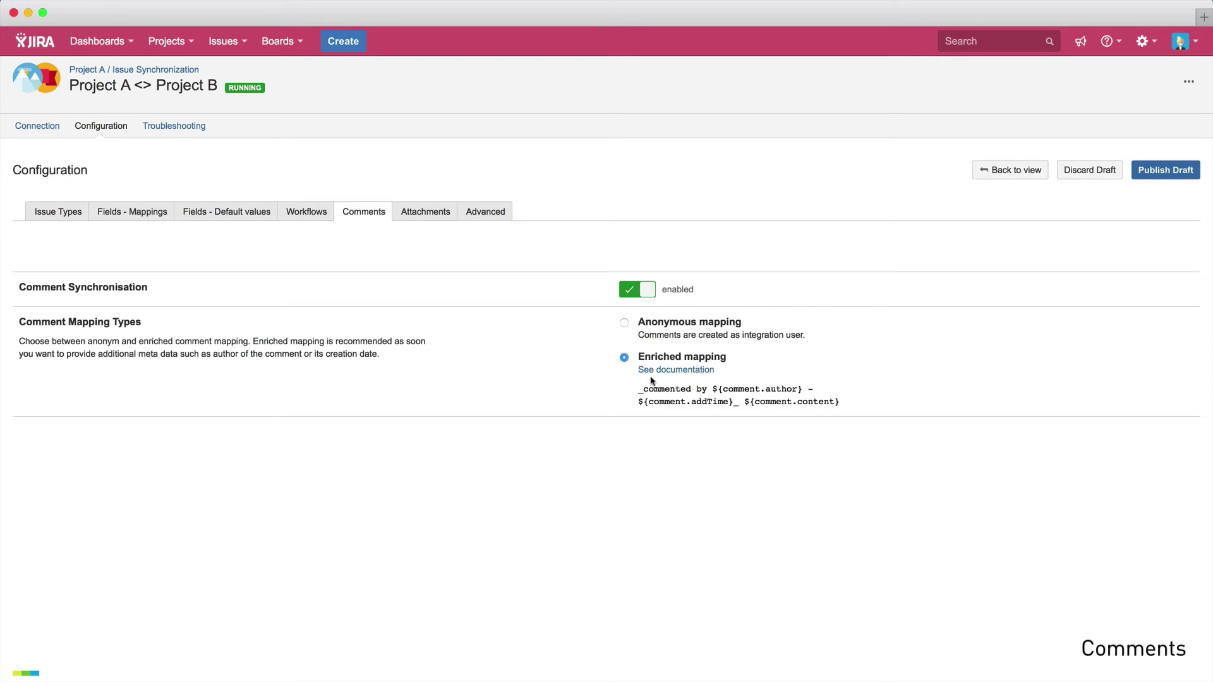
pyautogui.moveTo(660, 391)
pyautogui.click(667, 396)
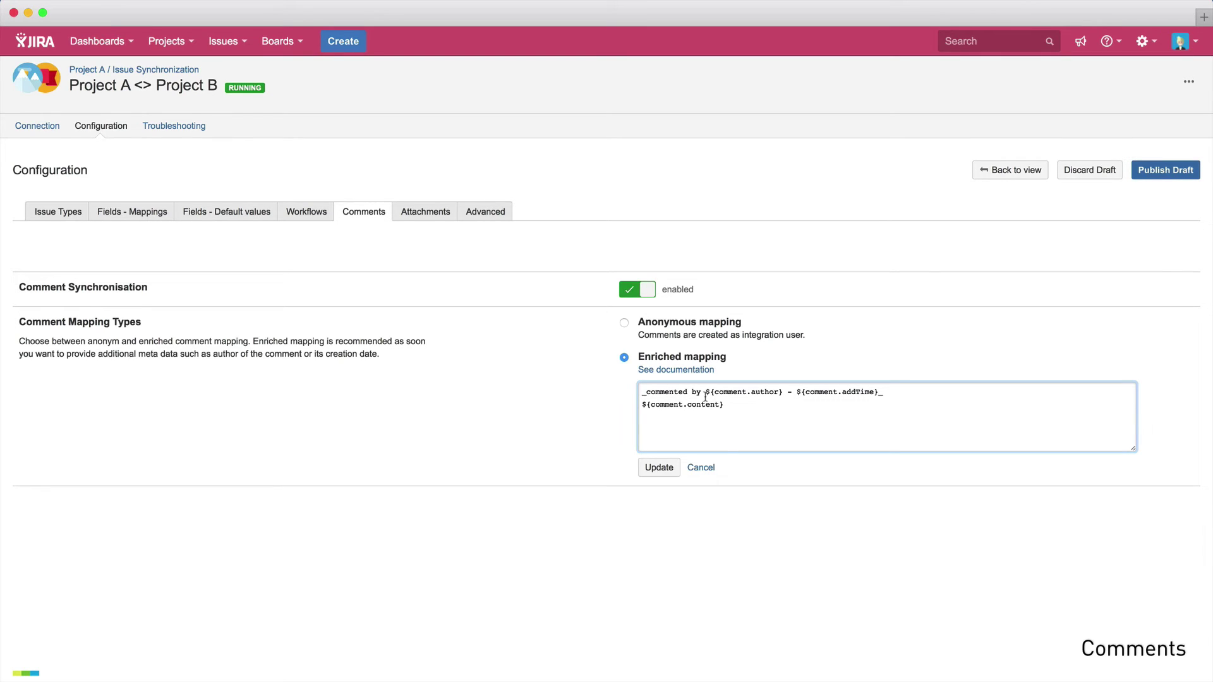
pyautogui.click(703, 468)
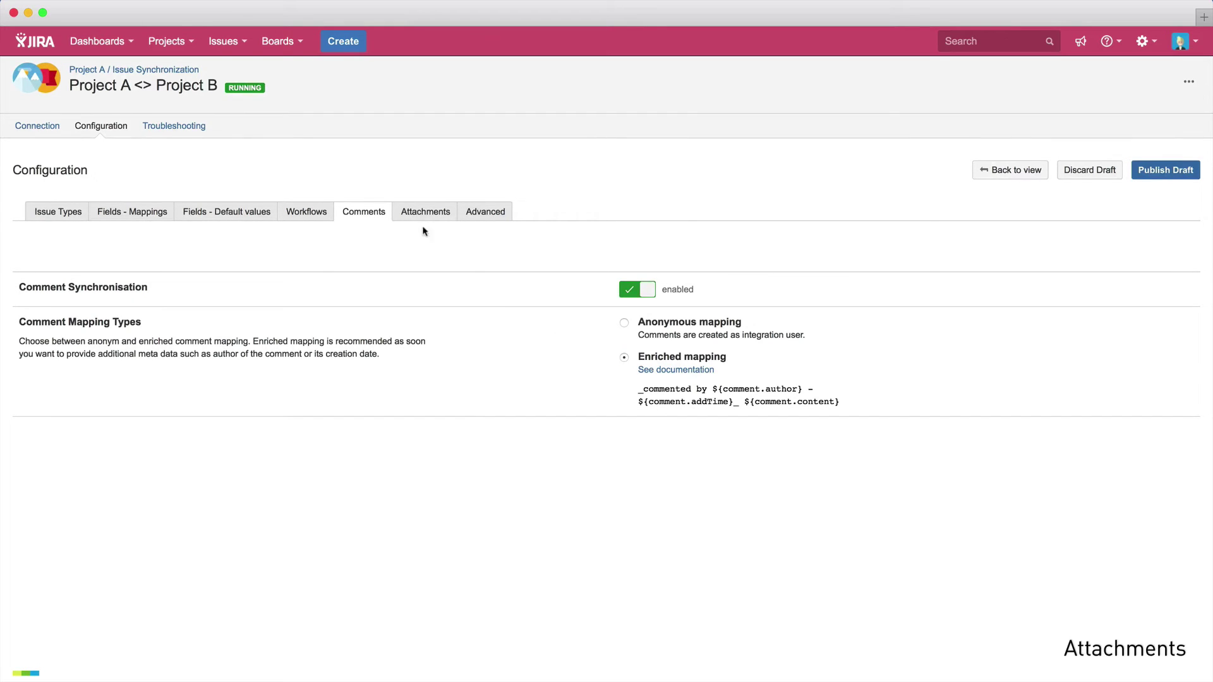
# Step: Enable attachment synchronisation and save blacklist filters for both the Project A and Project B directions
pyautogui.click(399, 212)
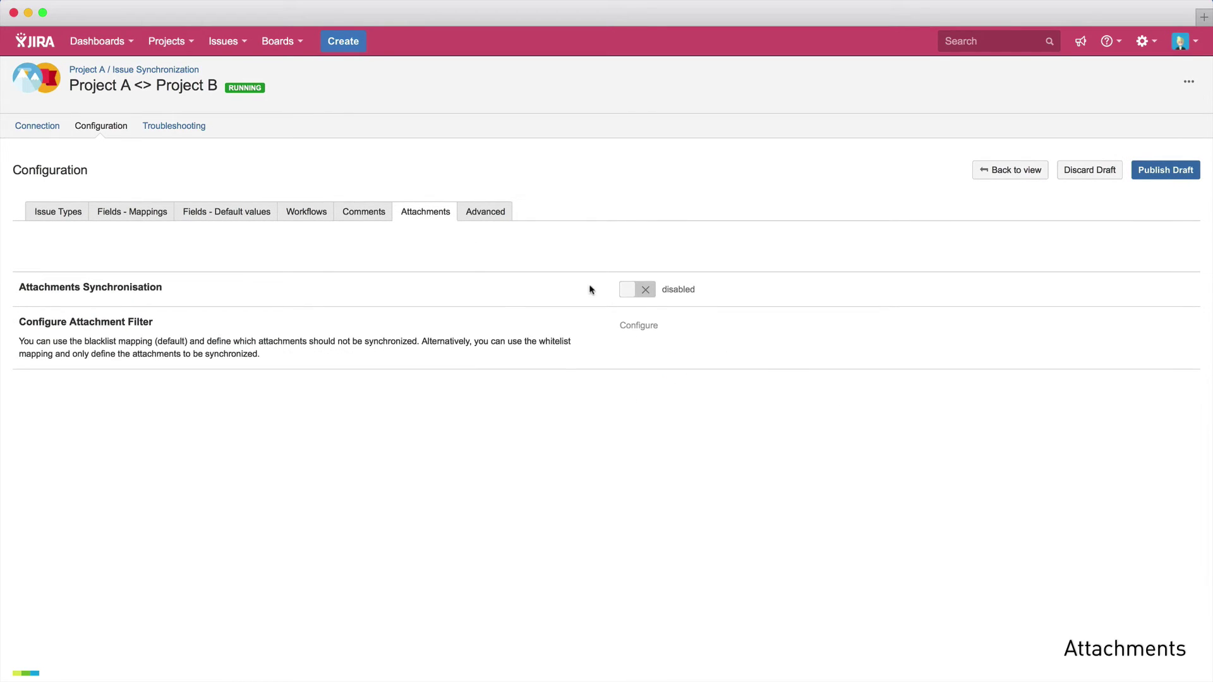
pyautogui.click(630, 294)
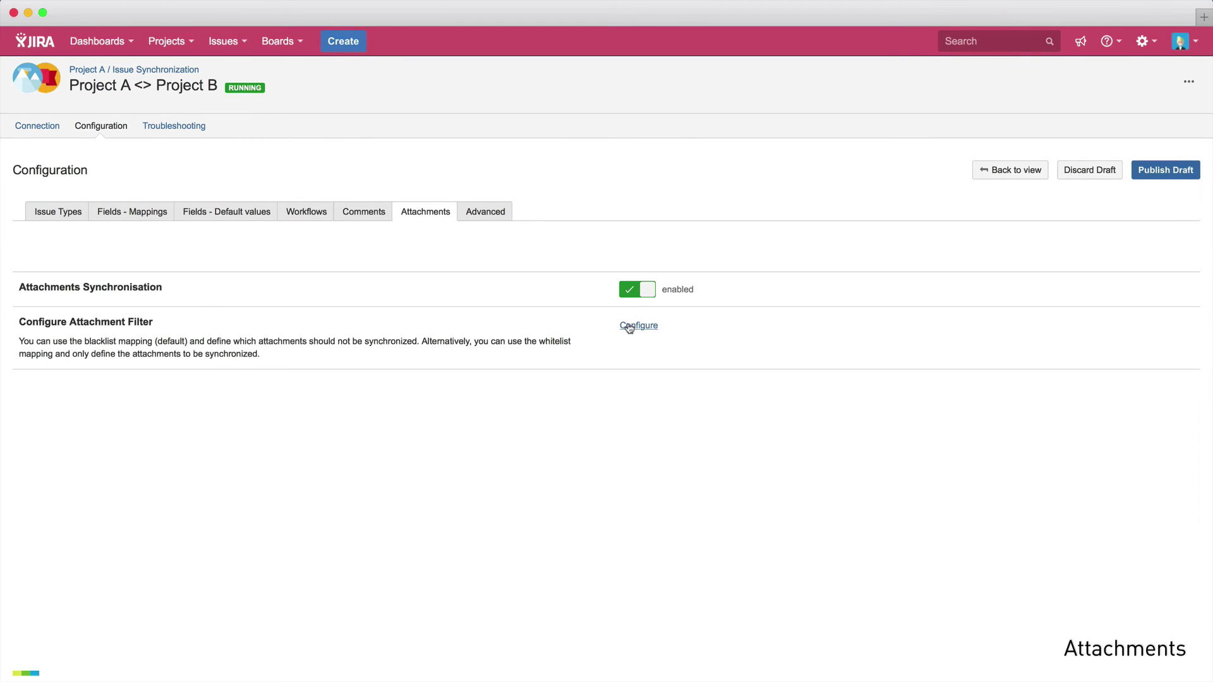
pyautogui.click(631, 326)
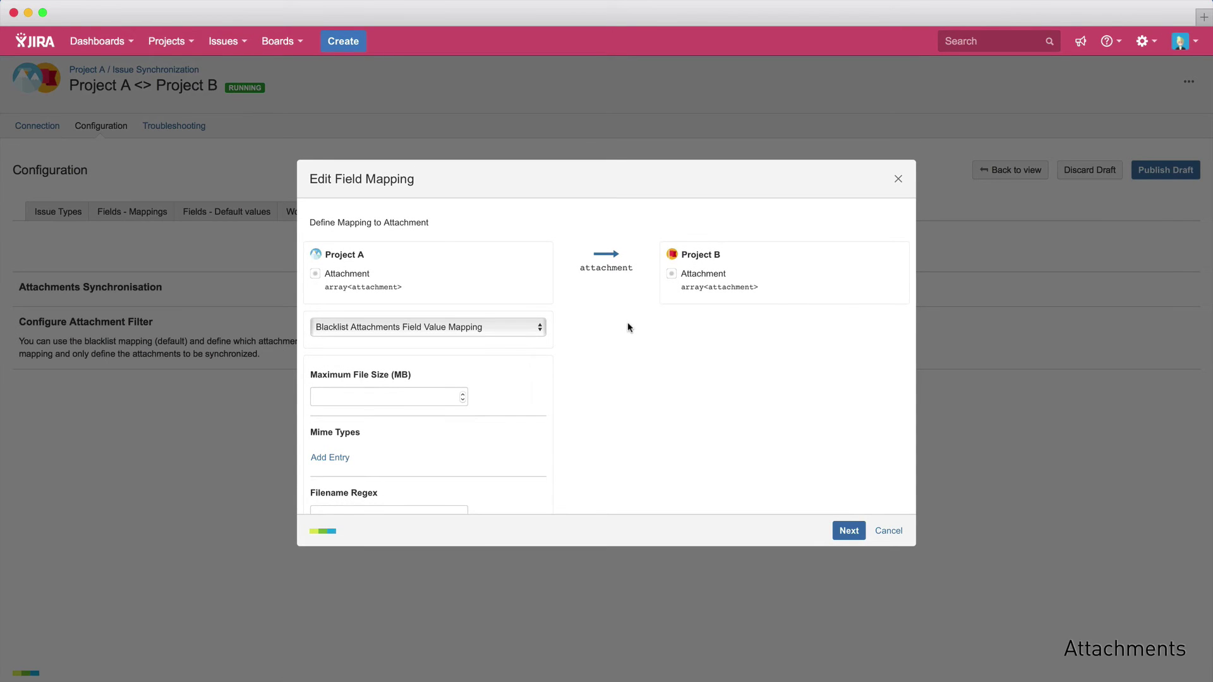
pyautogui.scroll(-2, 467, 398)
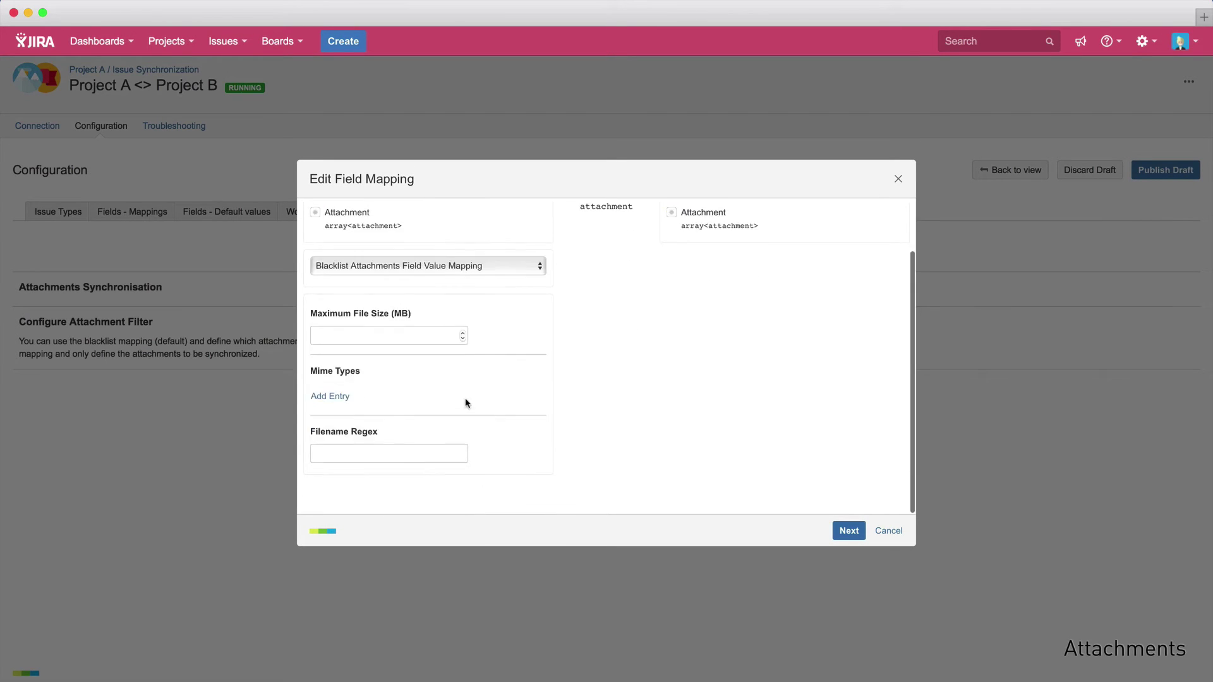
pyautogui.scroll(2, 466, 403)
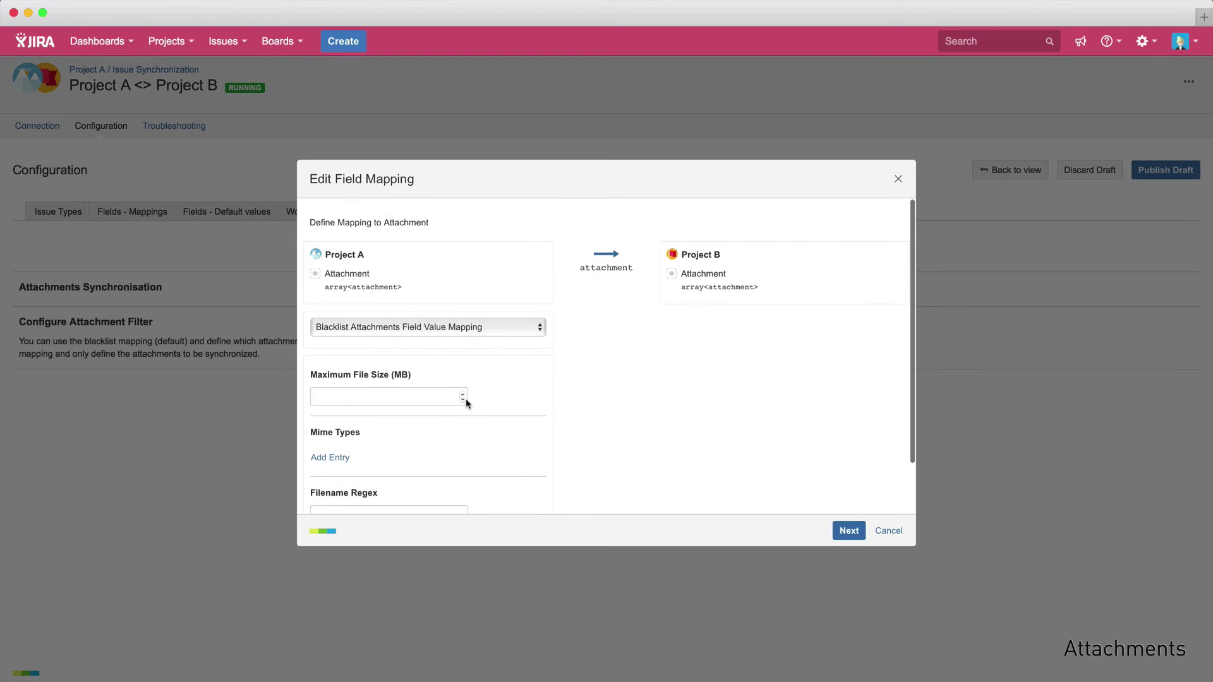
pyautogui.click(849, 531)
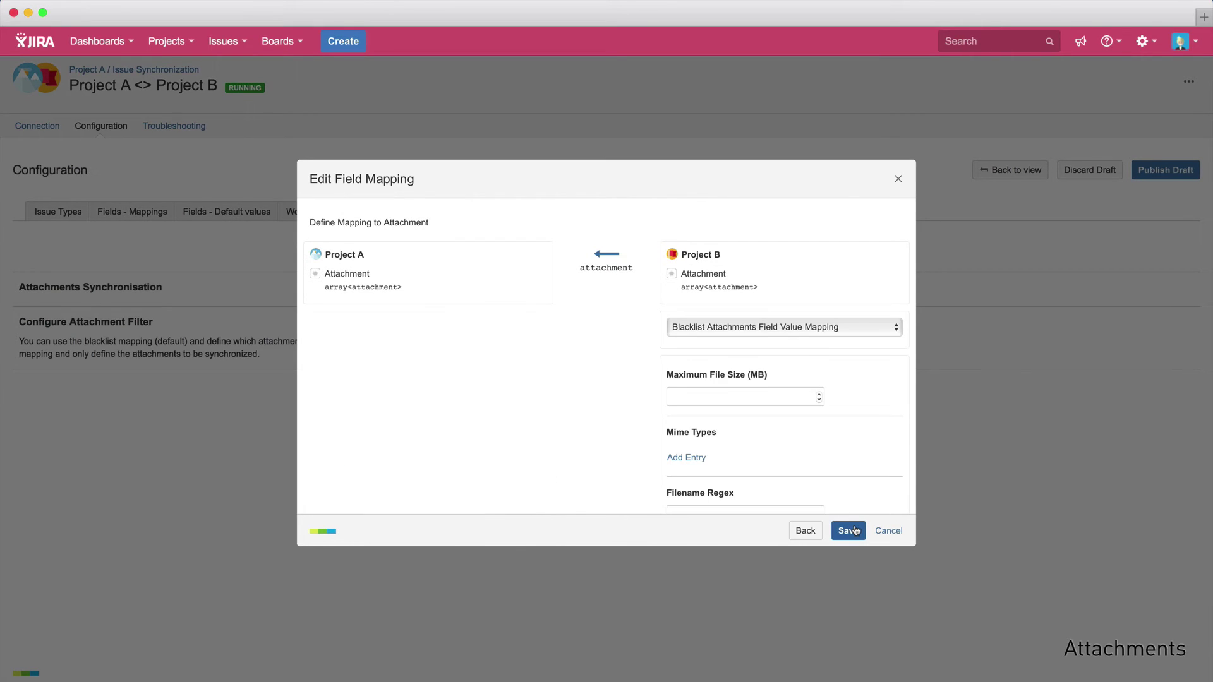
pyautogui.scroll(-1, 862, 430)
pyautogui.scroll(1, 862, 430)
pyautogui.click(849, 530)
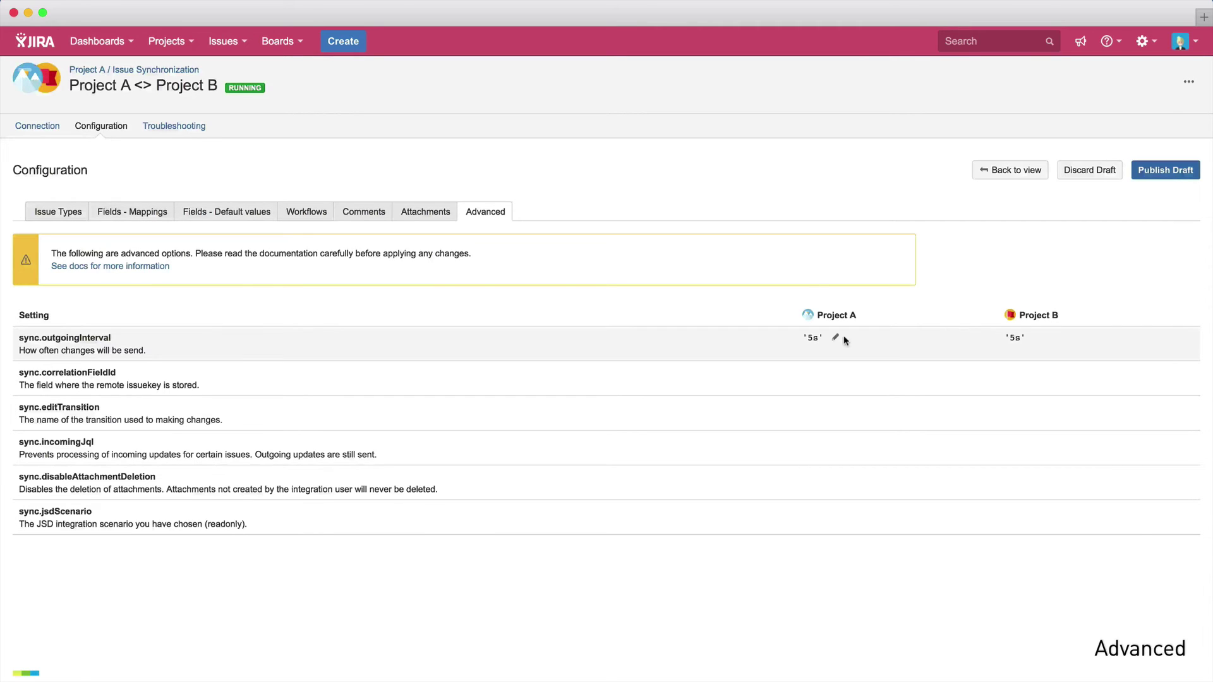
# Step: Publish the draft with sync.outgoingInterval at 5s and return to the Issue Synchronization list
pyautogui.click(1141, 177)
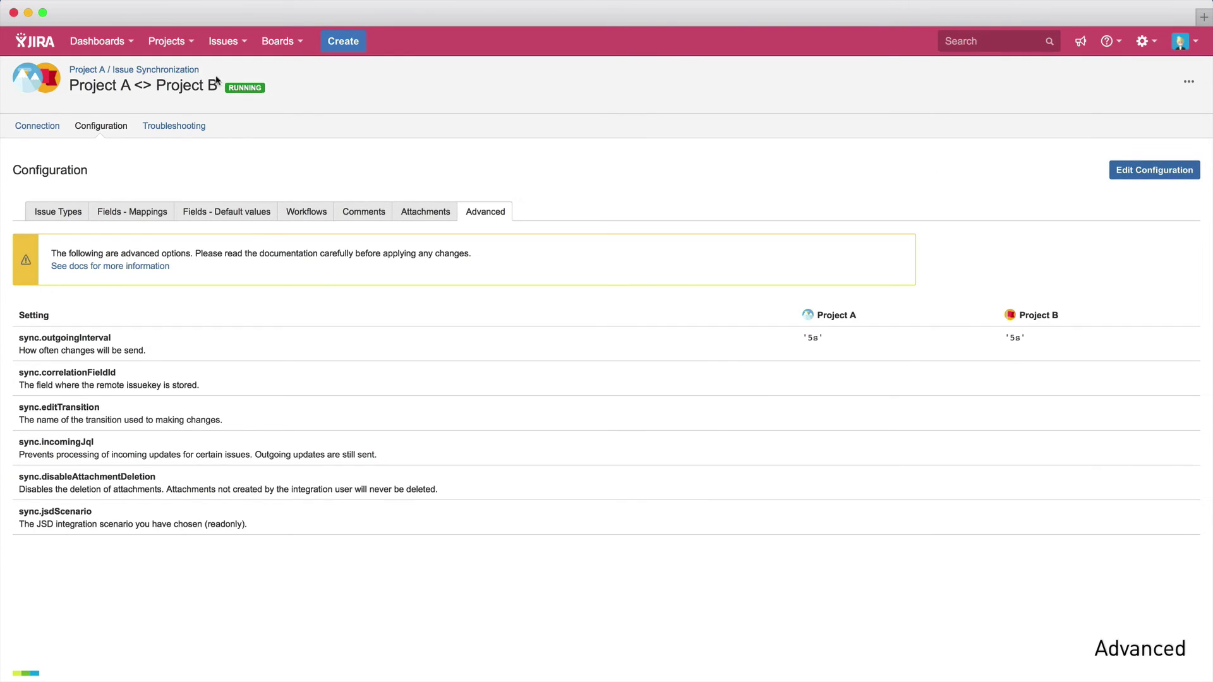
pyautogui.click(185, 71)
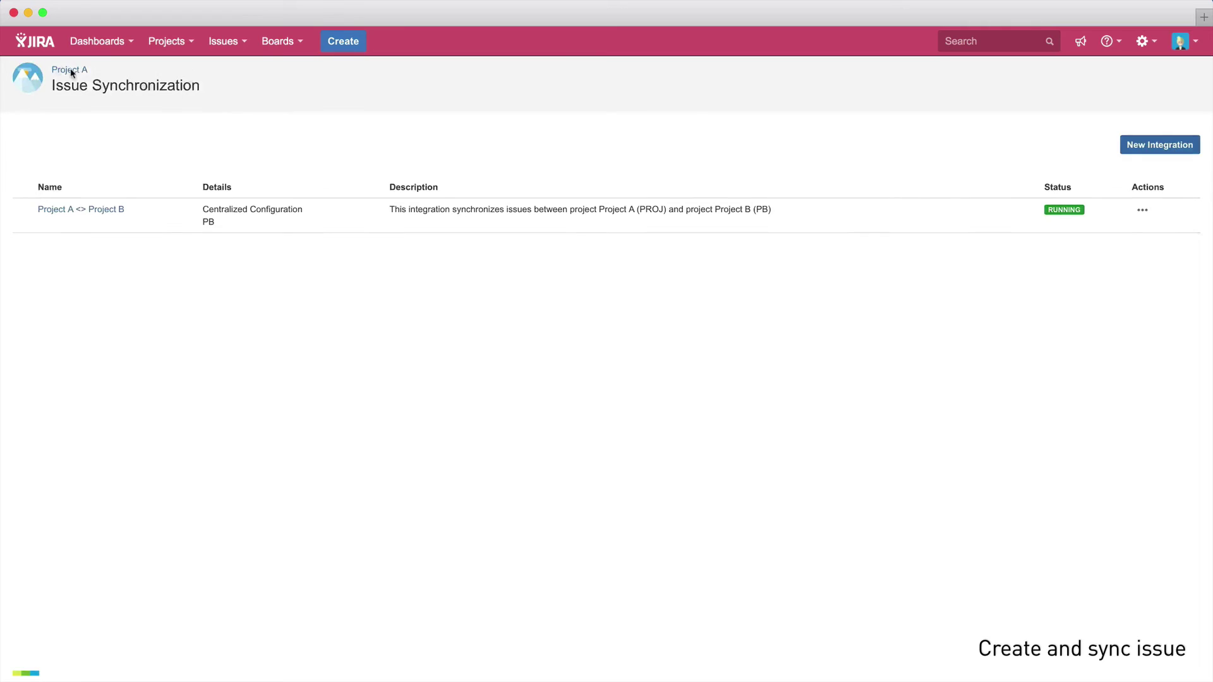
# Step: Start Project A's first issue with summary 'My Summary' and description 'My Description'
pyautogui.click(72, 70)
pyautogui.click(51, 92)
pyautogui.click(99, 182)
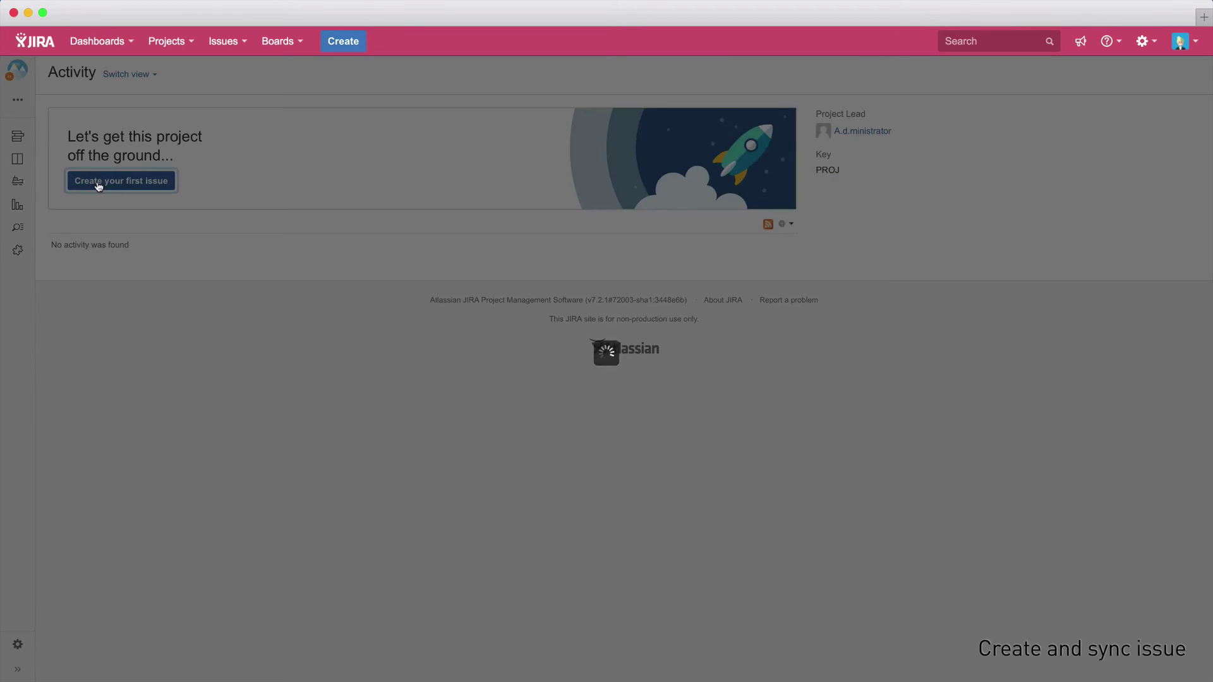
pyautogui.write('My Summary')
pyautogui.click(561, 308)
pyautogui.write('My ')
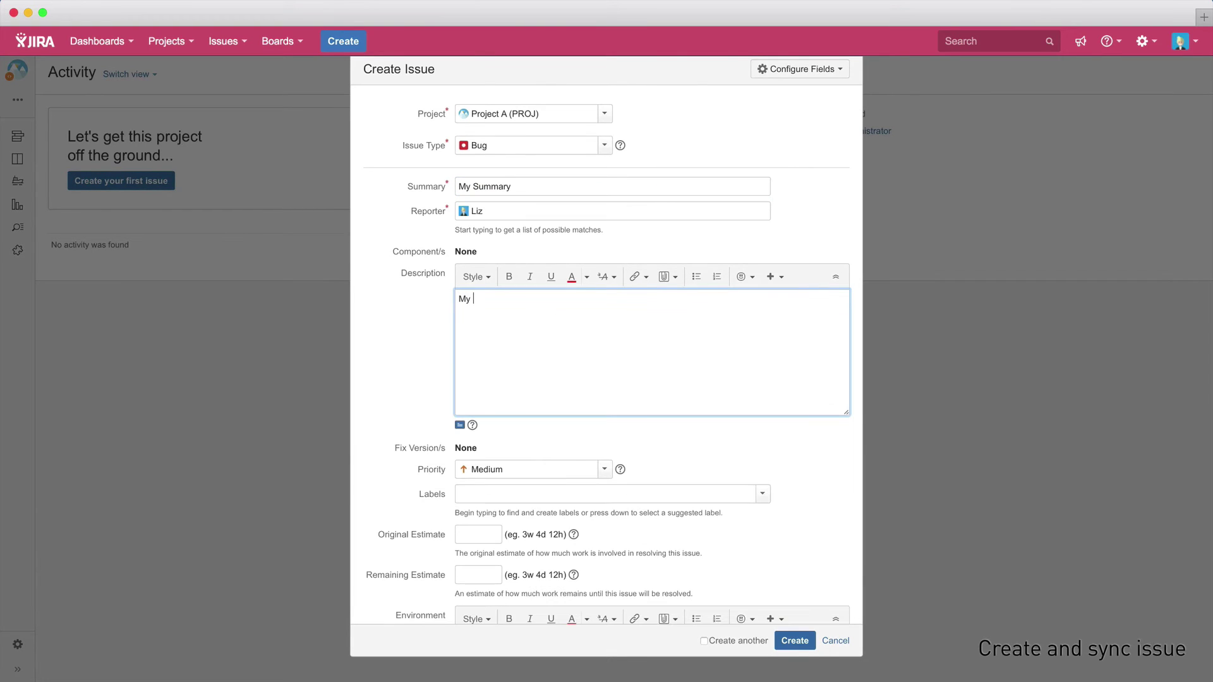
pyautogui.write('Description')
# Step: Attach the image BAC_icon192.png and create the bug
pyautogui.scroll(-5, 568, 435)
pyautogui.click(648, 442)
pyautogui.doubleClick(543, 74)
pyautogui.click(784, 645)
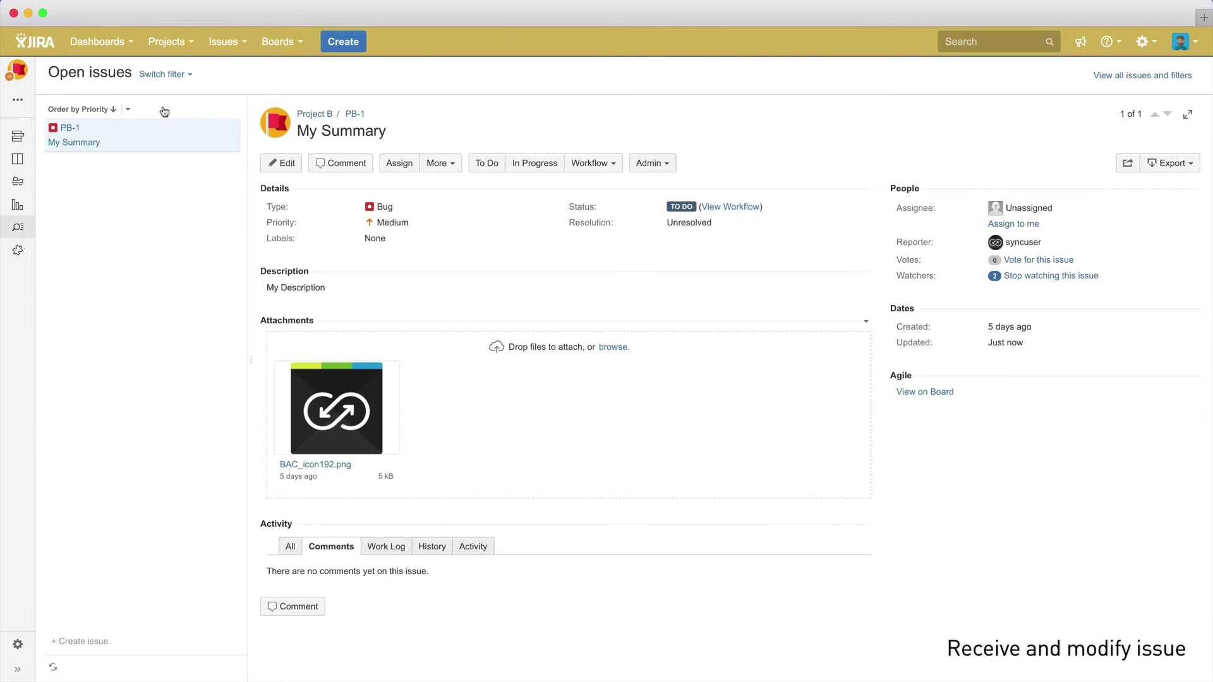
# Step: Open PB-1 and append '!' to its summary and description
pyautogui.click(350, 114)
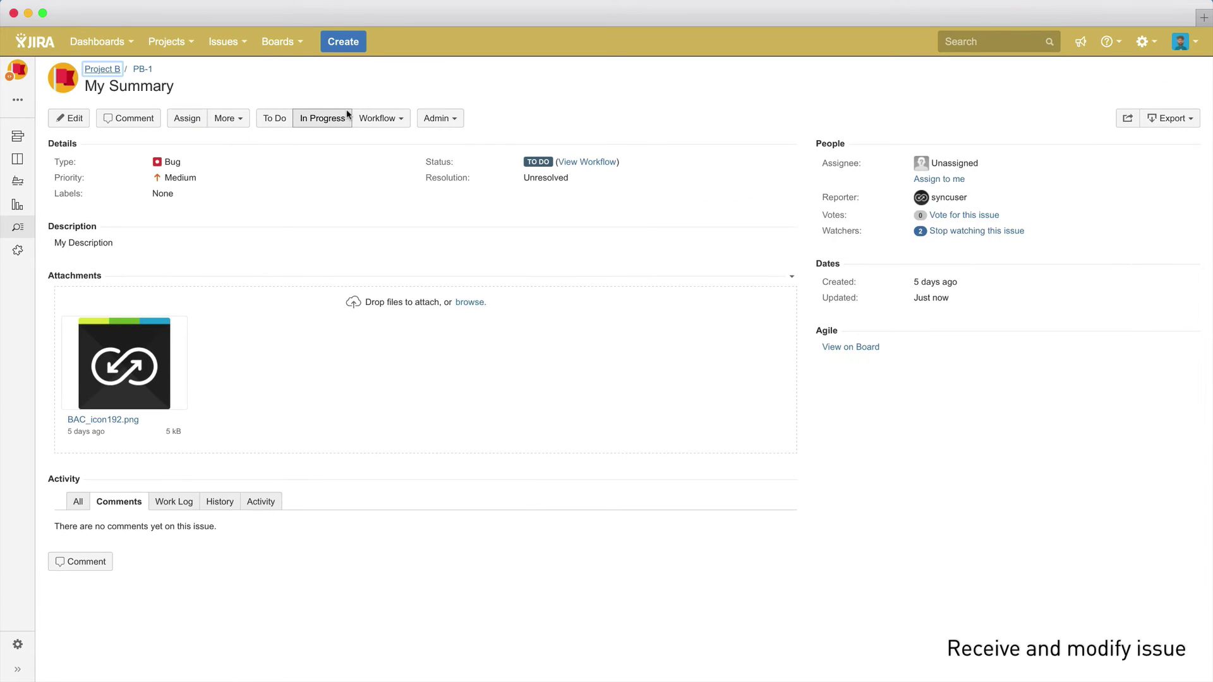
pyautogui.click(175, 85)
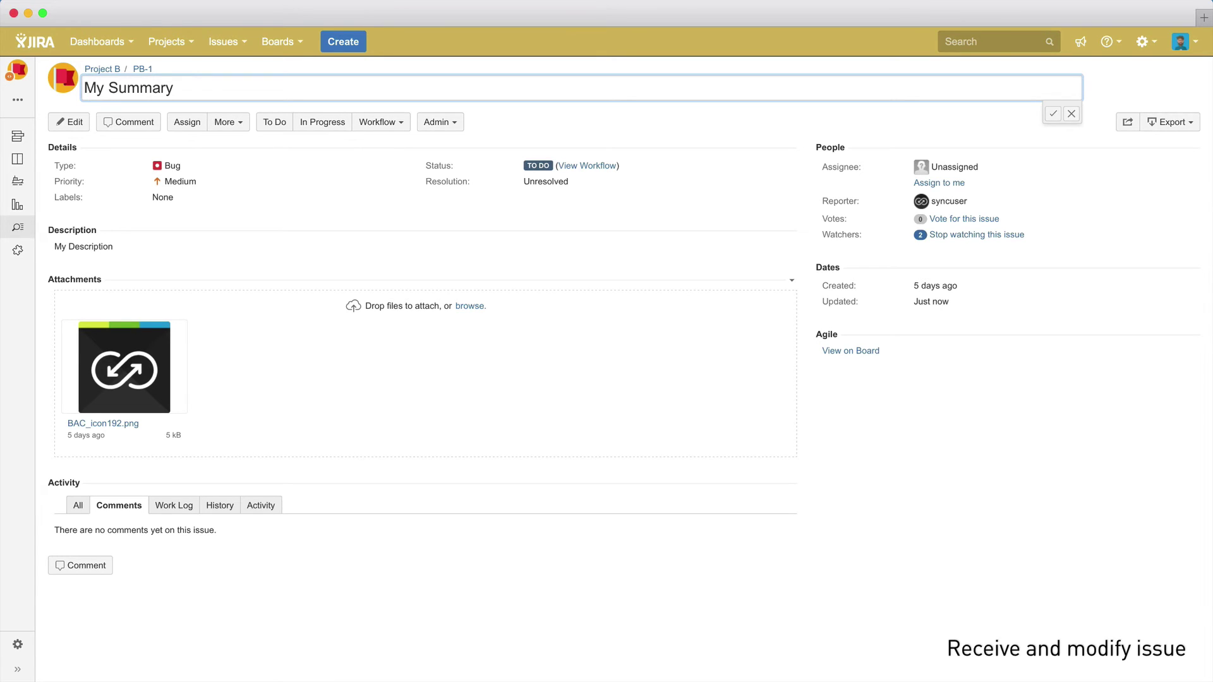
pyautogui.write('!')
pyautogui.press('Return')
pyautogui.click(74, 275)
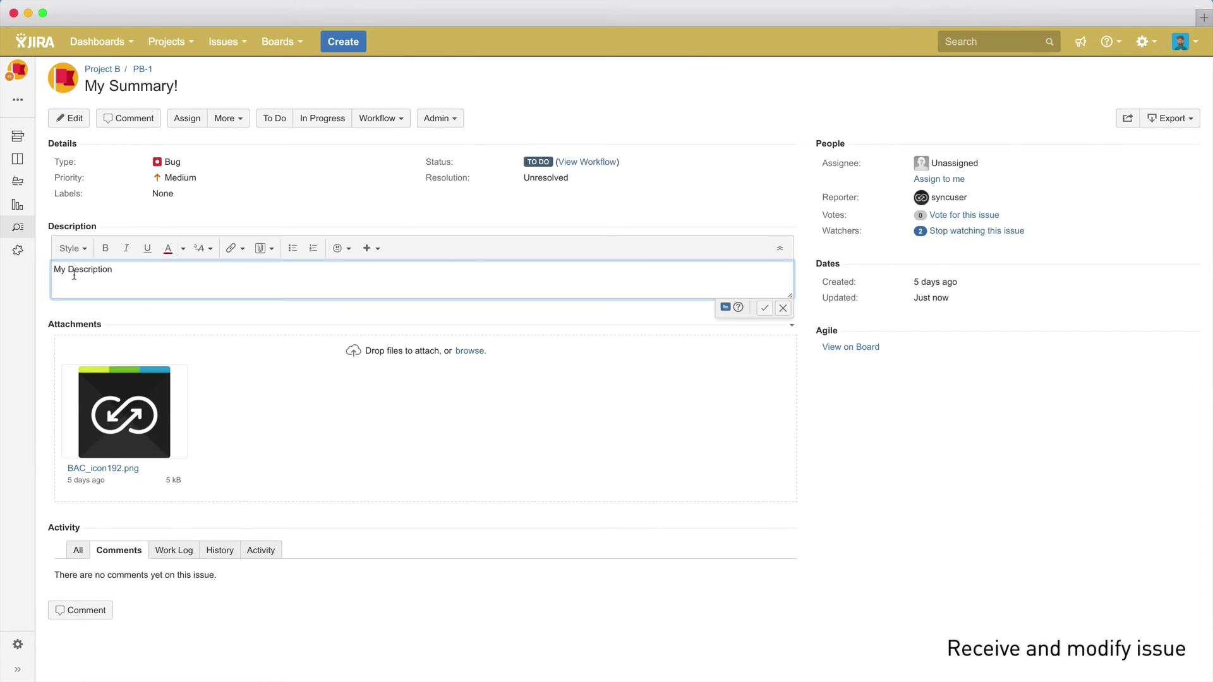
pyautogui.write('!')
pyautogui.click(764, 308)
# Step: Add the comment 'My comment.' to PB-1
pyautogui.click(113, 560)
pyautogui.write('My comment.')
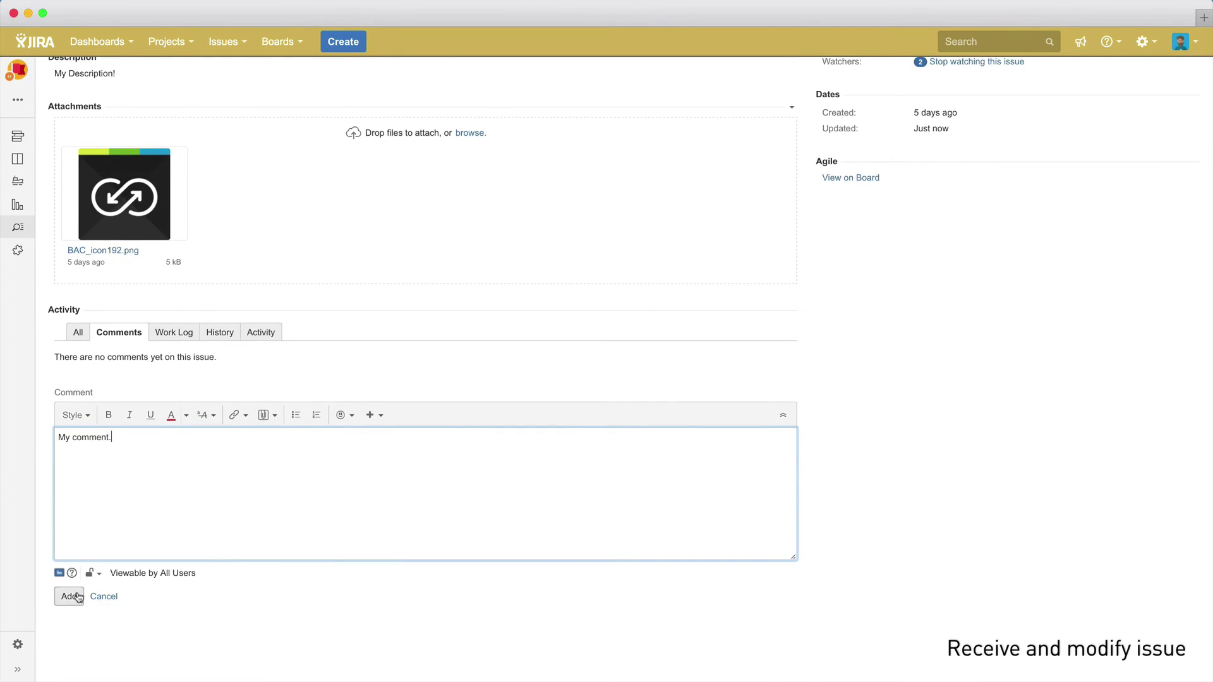
pyautogui.click(70, 597)
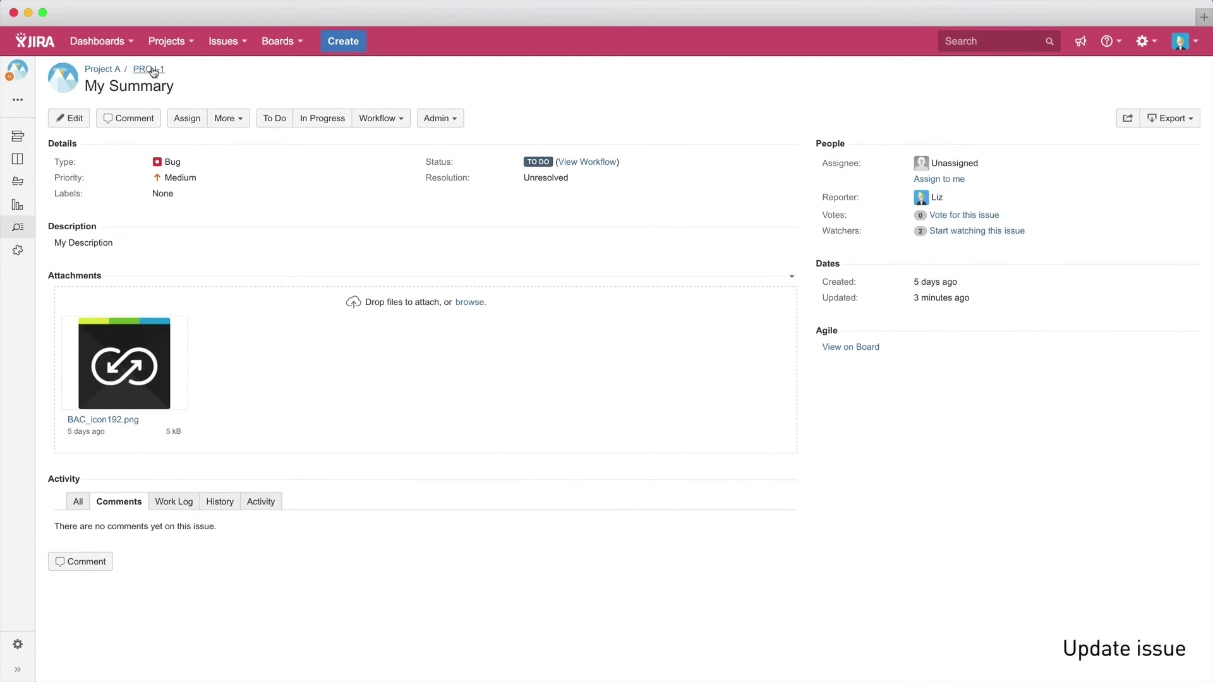
# Step: Reload PROJ-1 from its breadcrumb to check the synced summary, description and comment
pyautogui.click(153, 71)
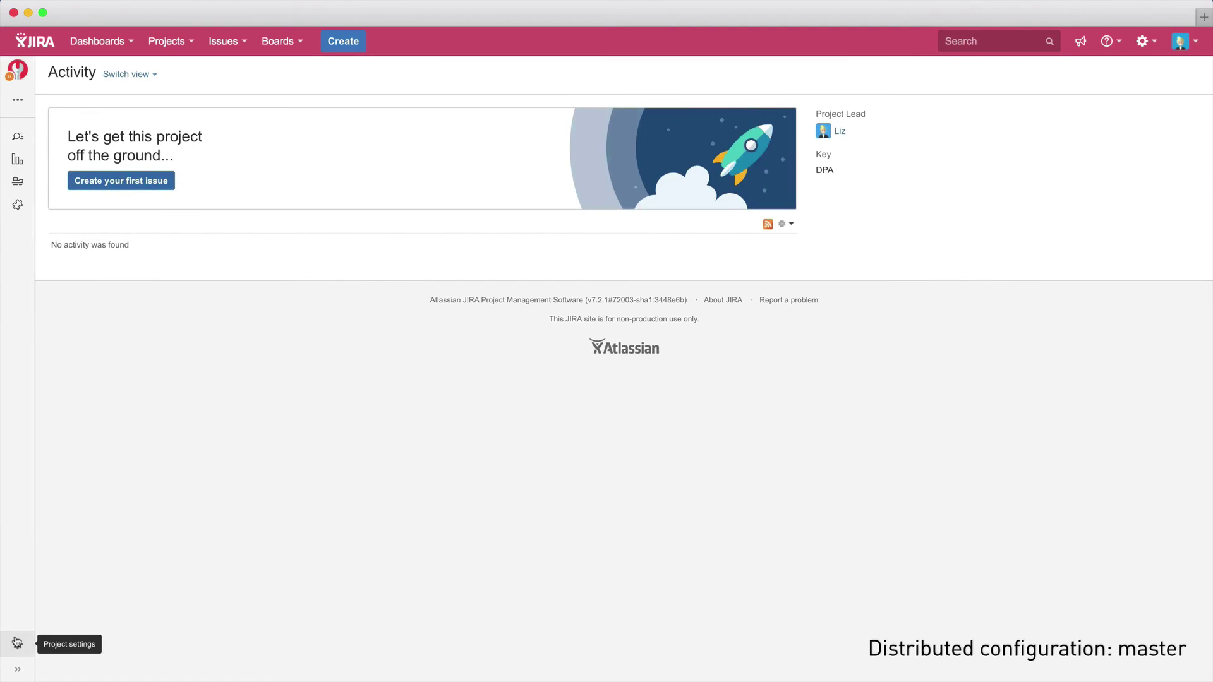
# Step: Start a new Distributed Configuration - Master integration from the project's Issue Synchronization settings
pyautogui.click(17, 643)
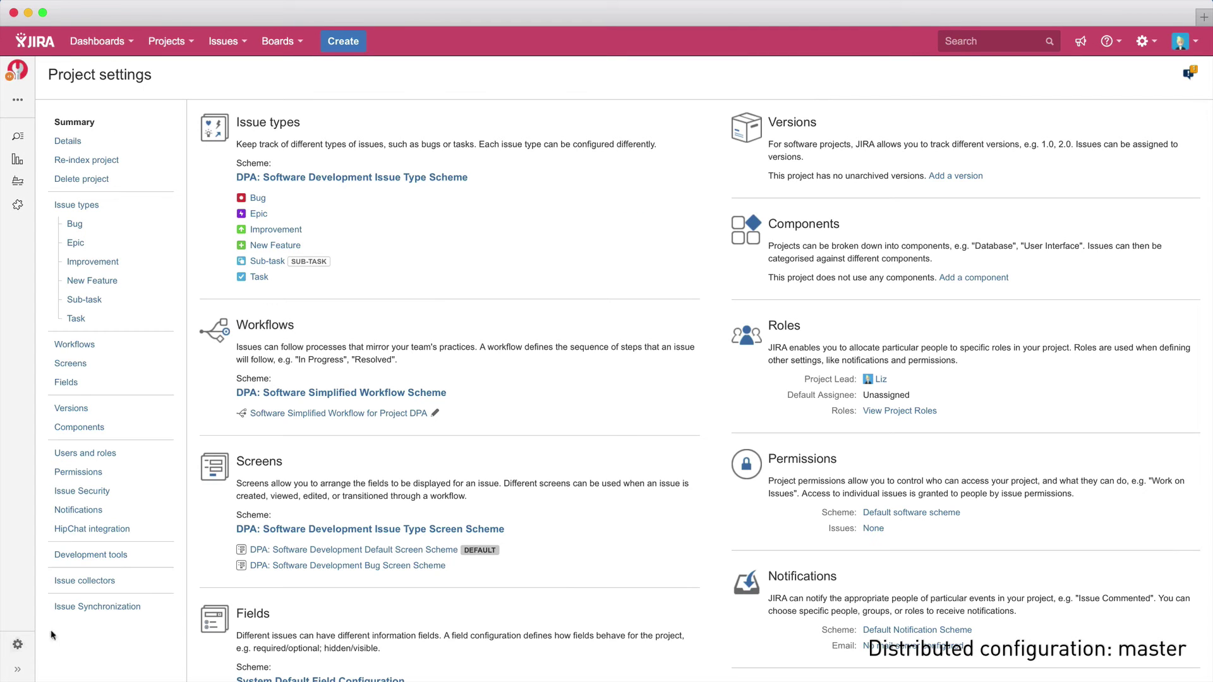
pyautogui.click(86, 608)
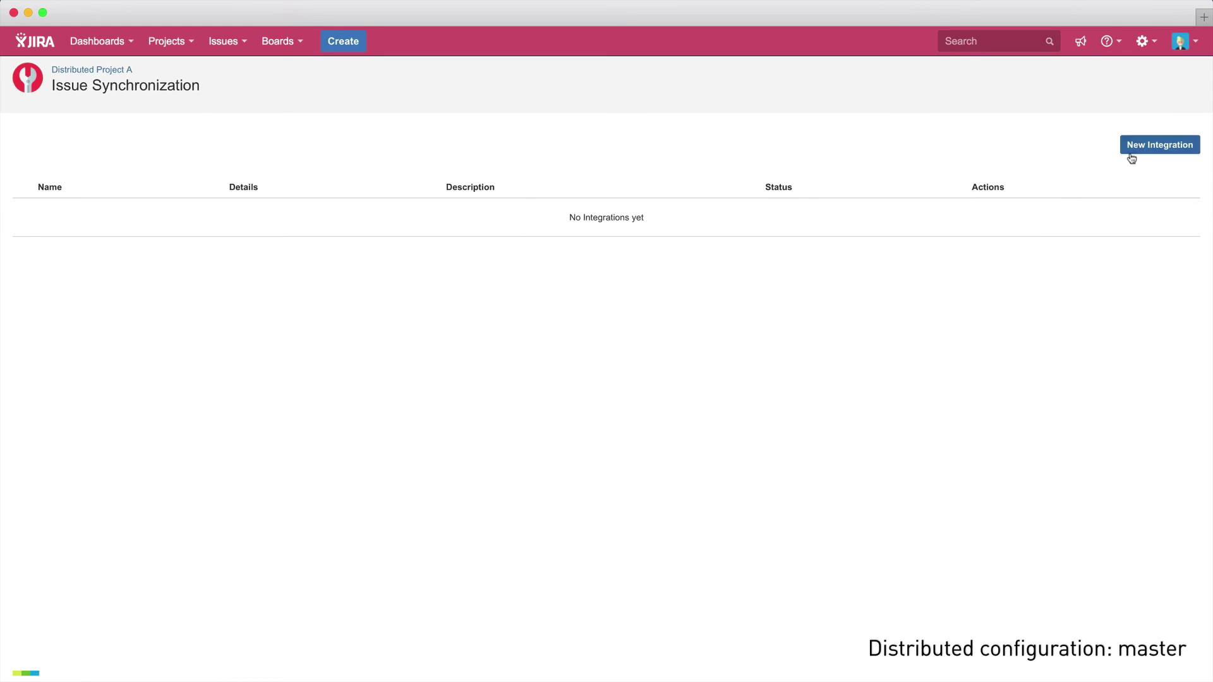
pyautogui.click(1132, 156)
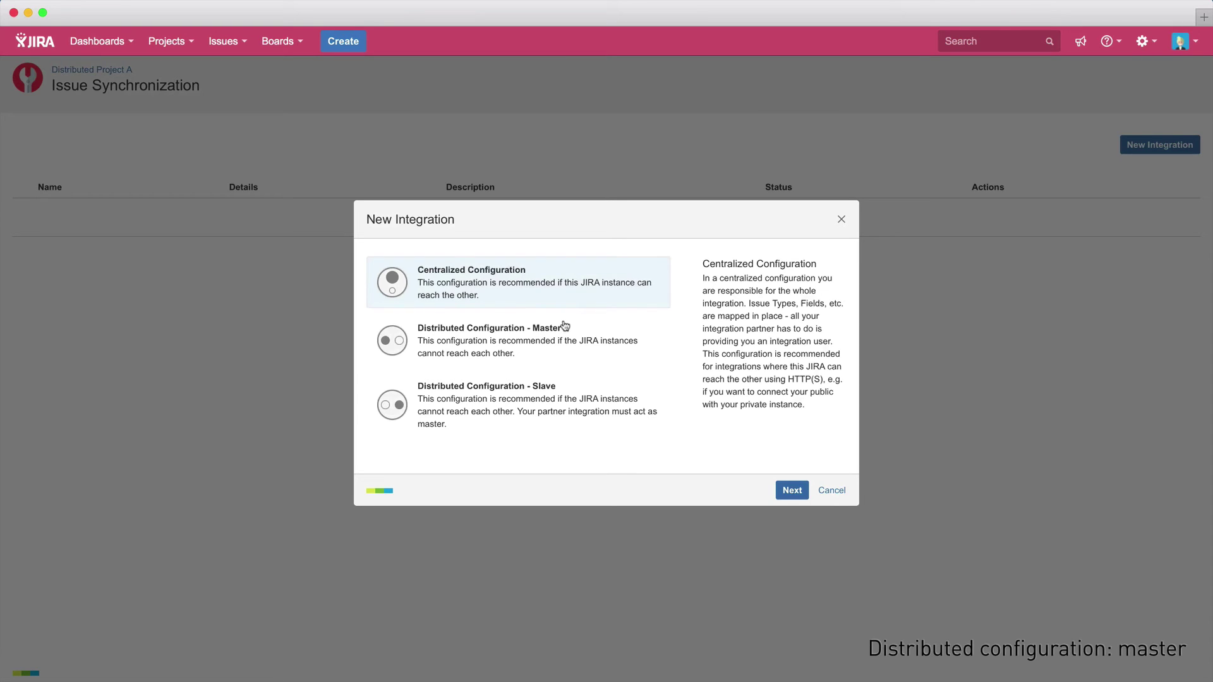
pyautogui.click(564, 327)
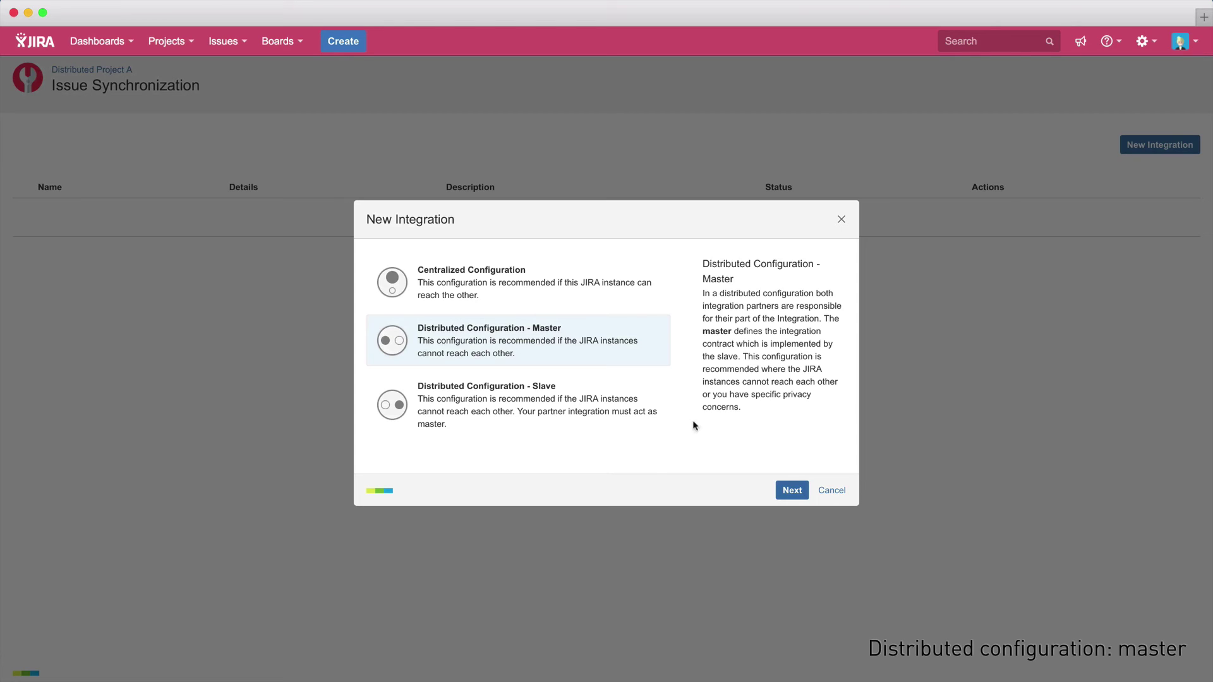
pyautogui.click(791, 490)
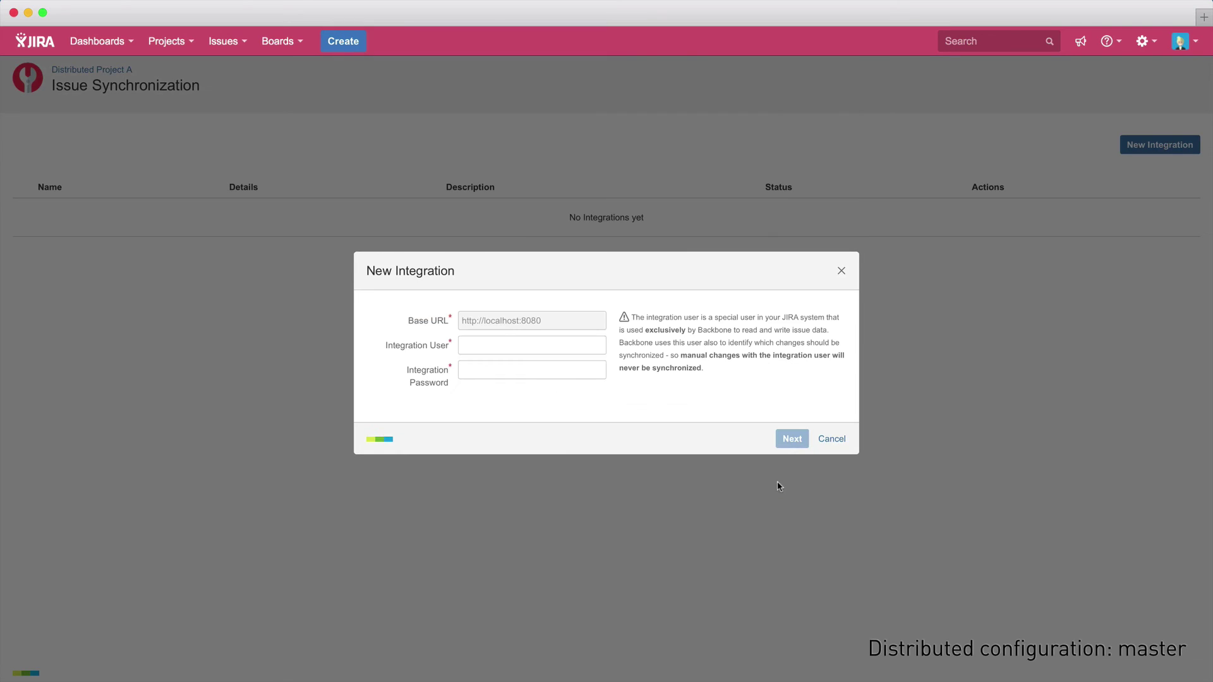
# Step: Enter the integration user, choose the e-mail connection and fill in the IMAPS receive settings
pyautogui.click(544, 354)
pyautogui.click(785, 439)
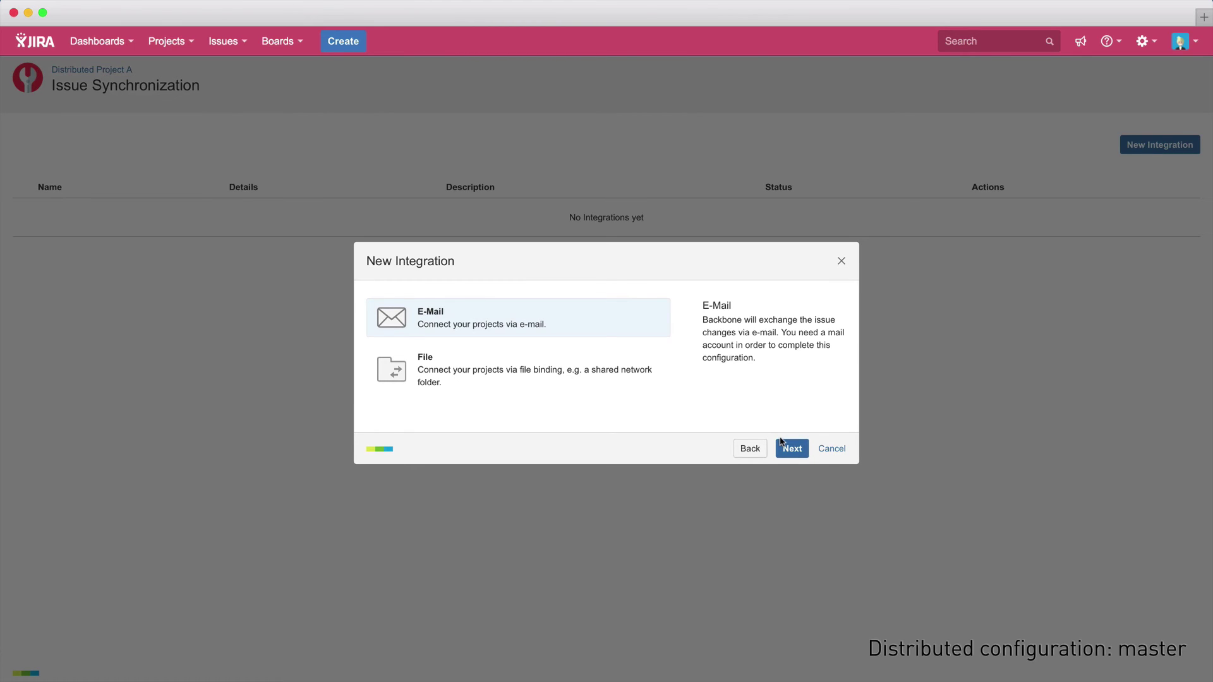
pyautogui.click(784, 445)
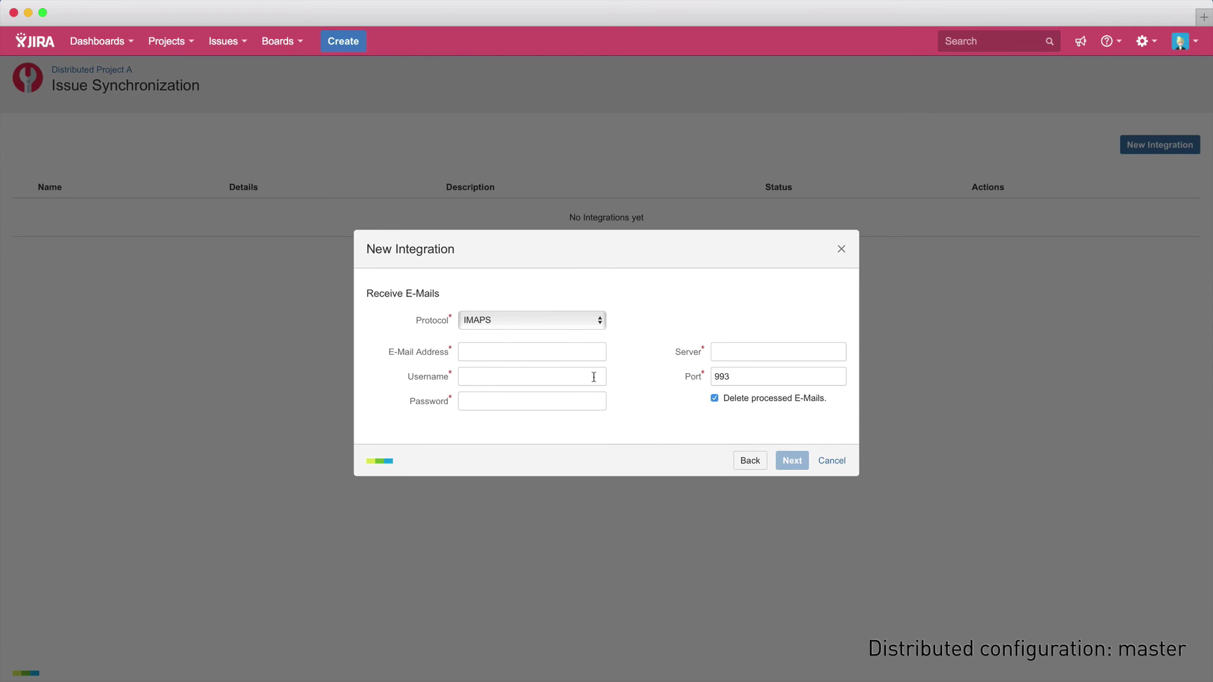
pyautogui.click(528, 352)
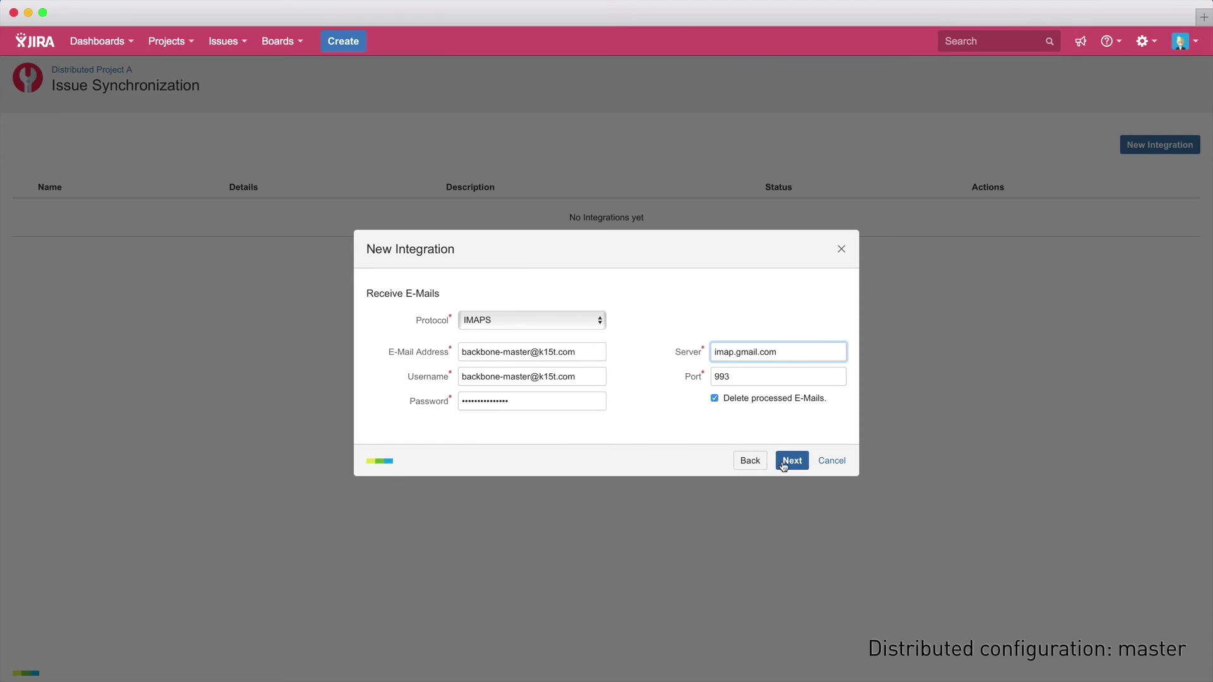
pyautogui.click(784, 464)
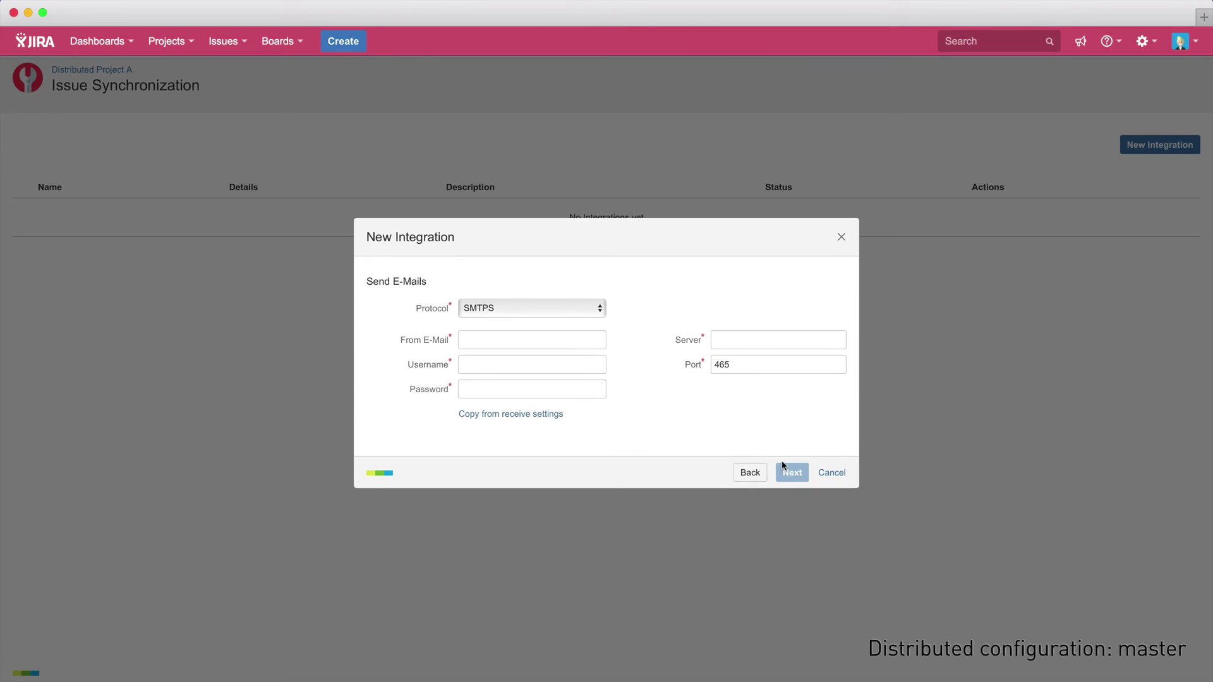
# Step: Reuse the receive account for SMTPS sending, keep encryption on, then save and close
pyautogui.click(510, 417)
pyautogui.click(733, 340)
pyautogui.hotkey('ctrl', 'v')
pyautogui.click(786, 473)
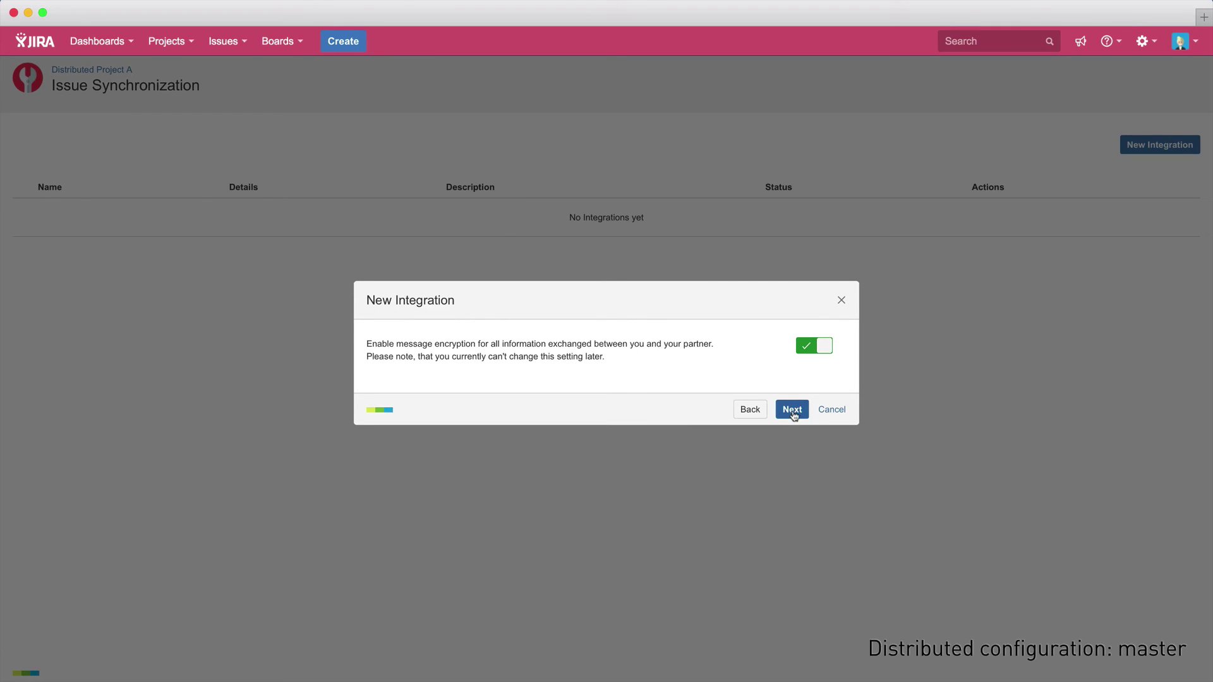
pyautogui.click(792, 410)
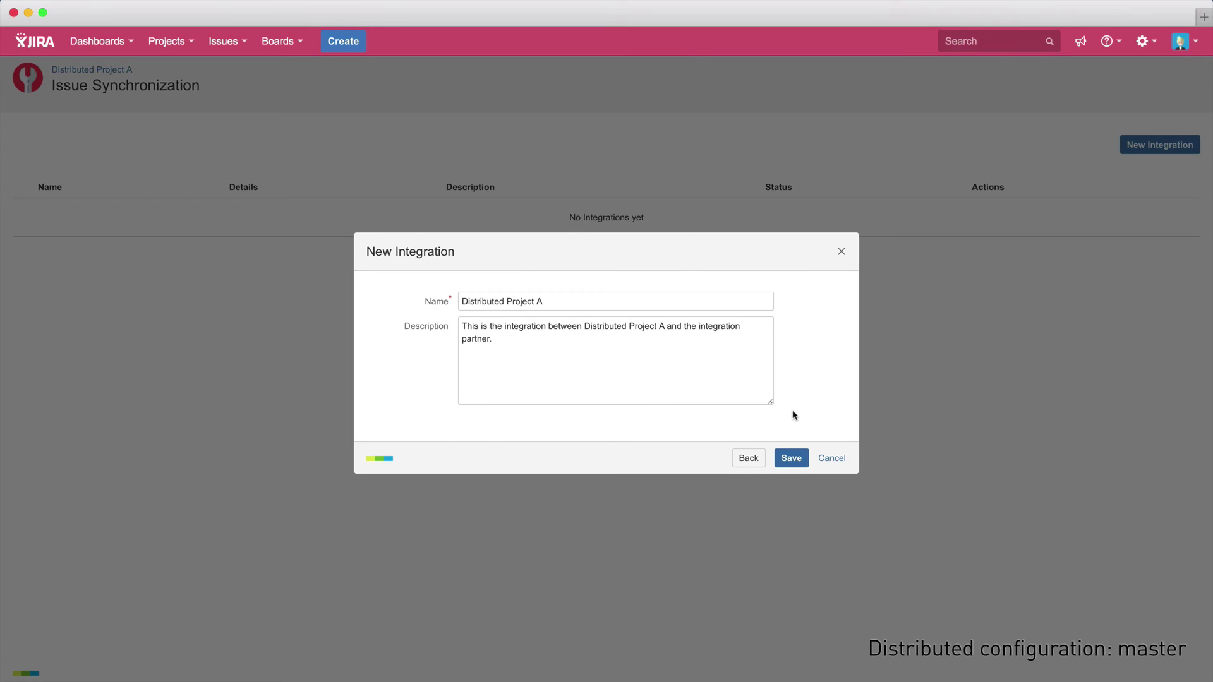
pyautogui.click(790, 458)
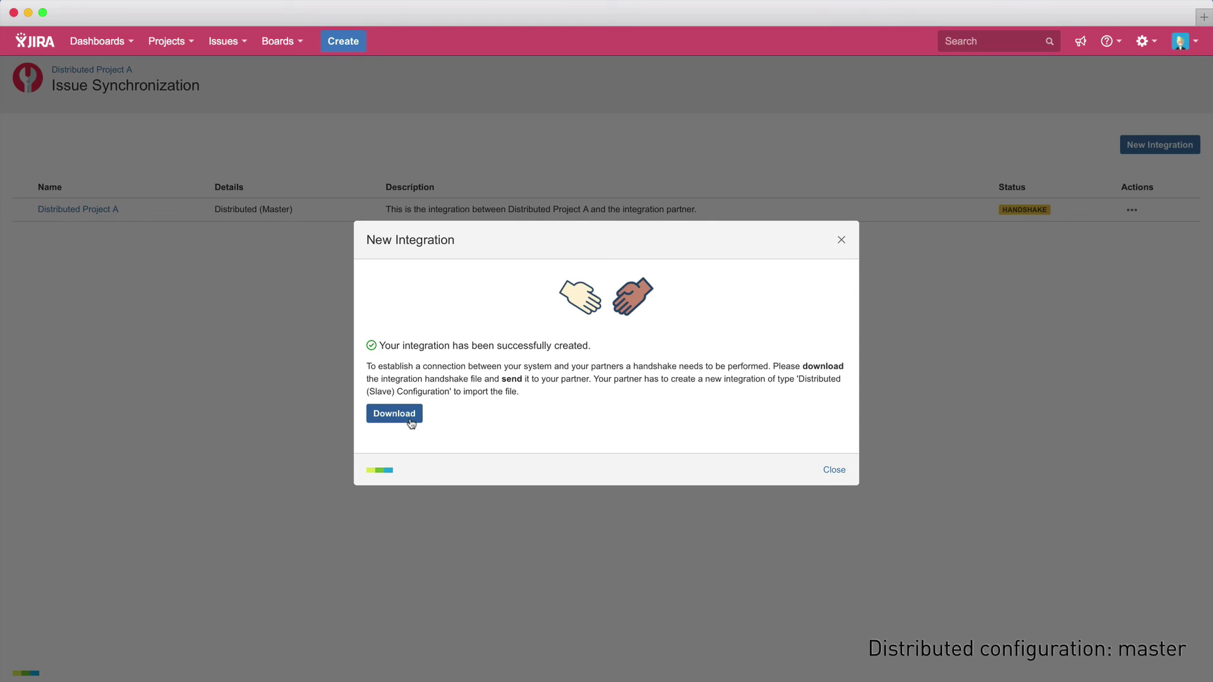
pyautogui.click(834, 470)
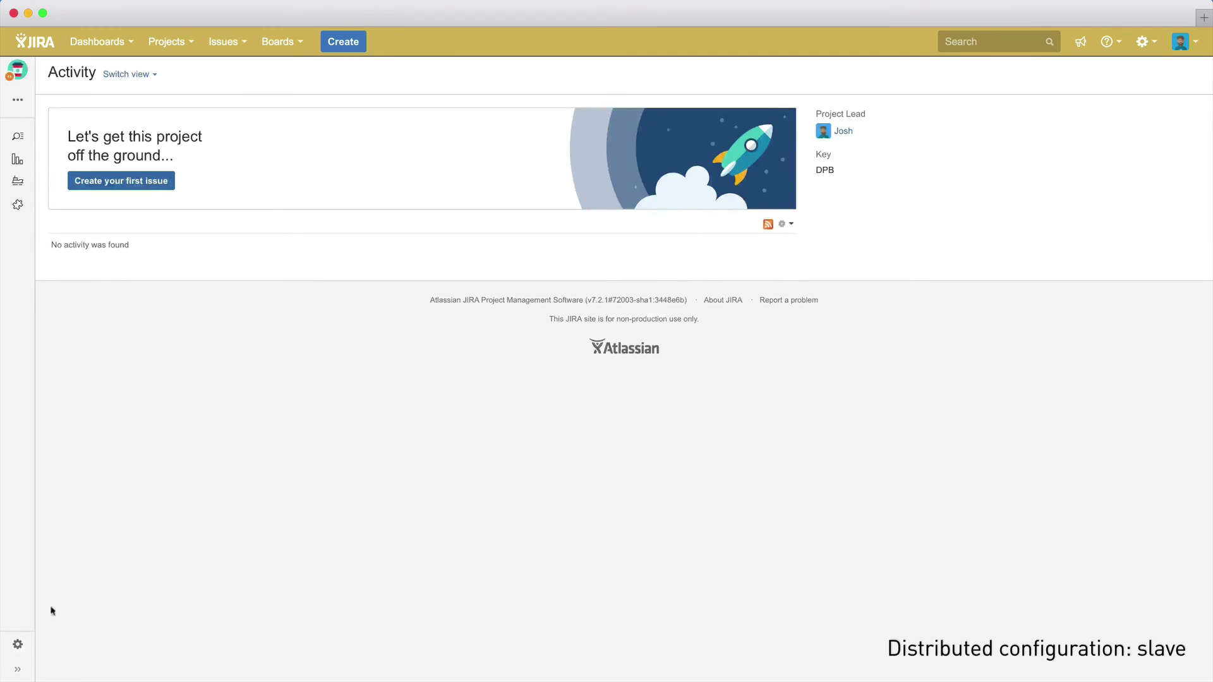
# Step: Start a Distributed Configuration - Slave integration and load the partner's handshake.json
pyautogui.click(17, 644)
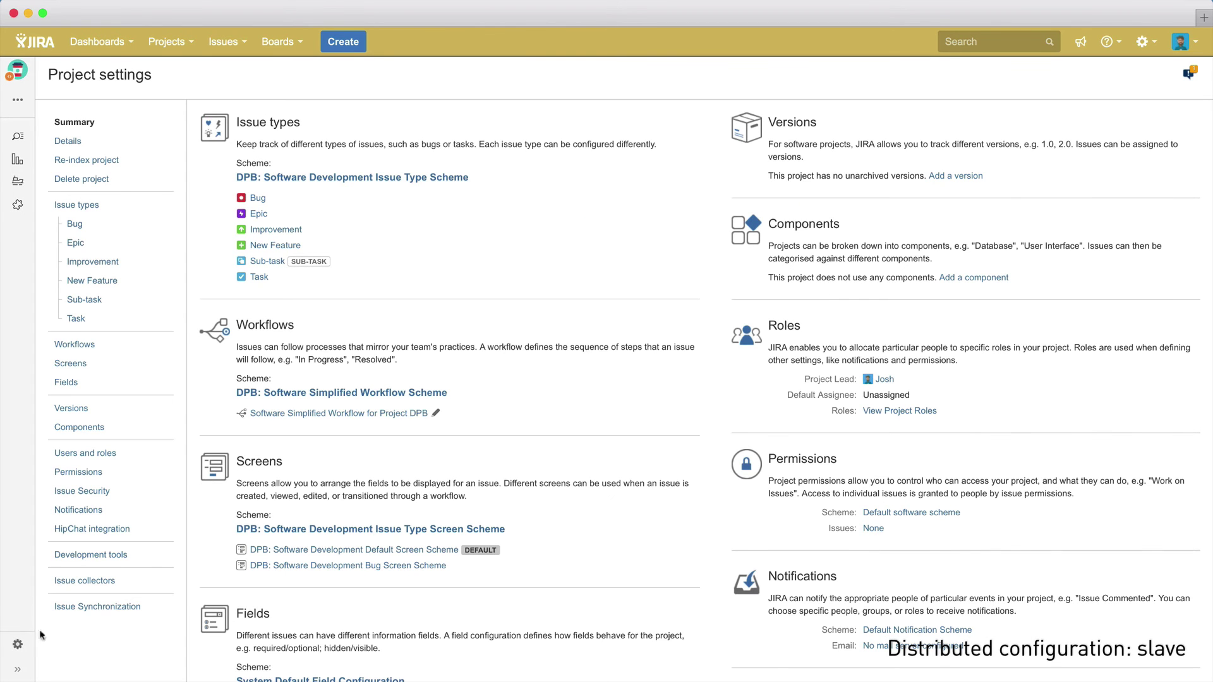
pyautogui.click(95, 607)
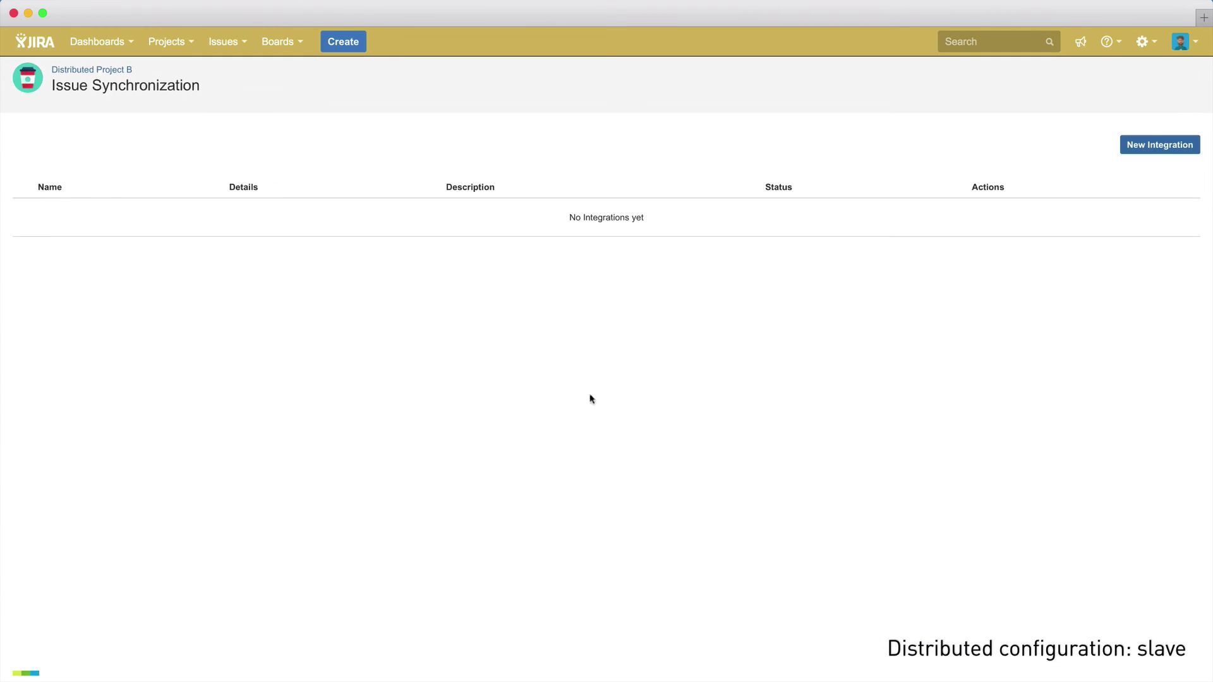
pyautogui.click(1156, 142)
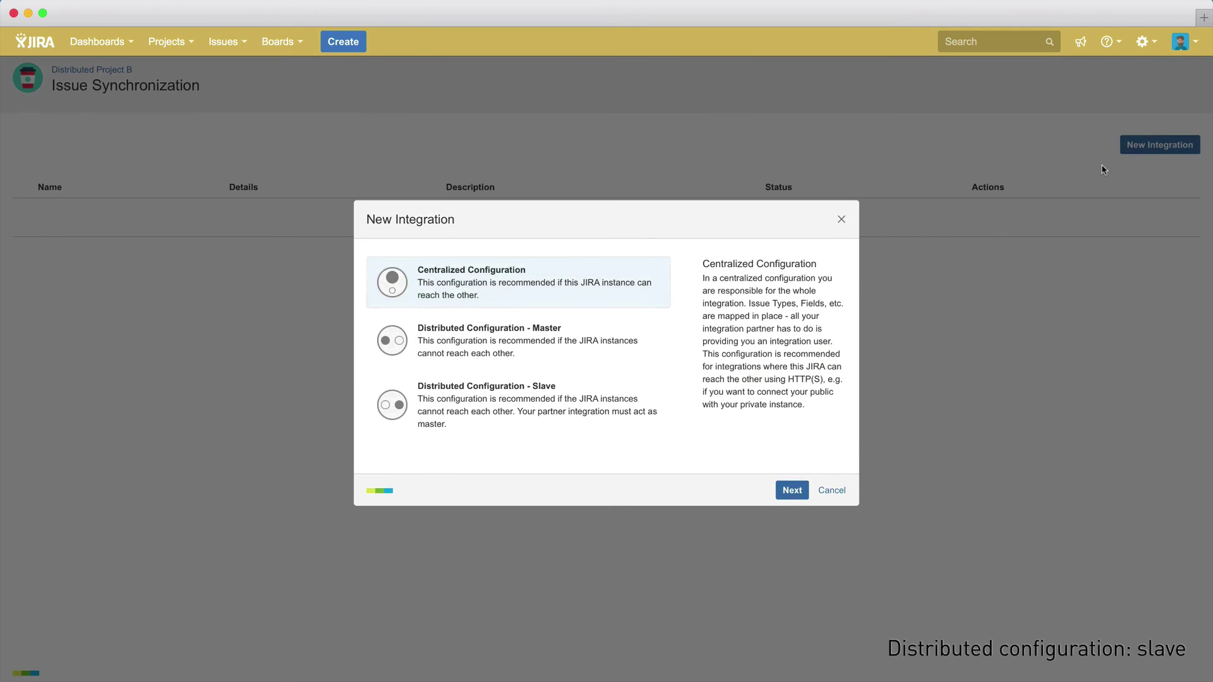
pyautogui.click(595, 405)
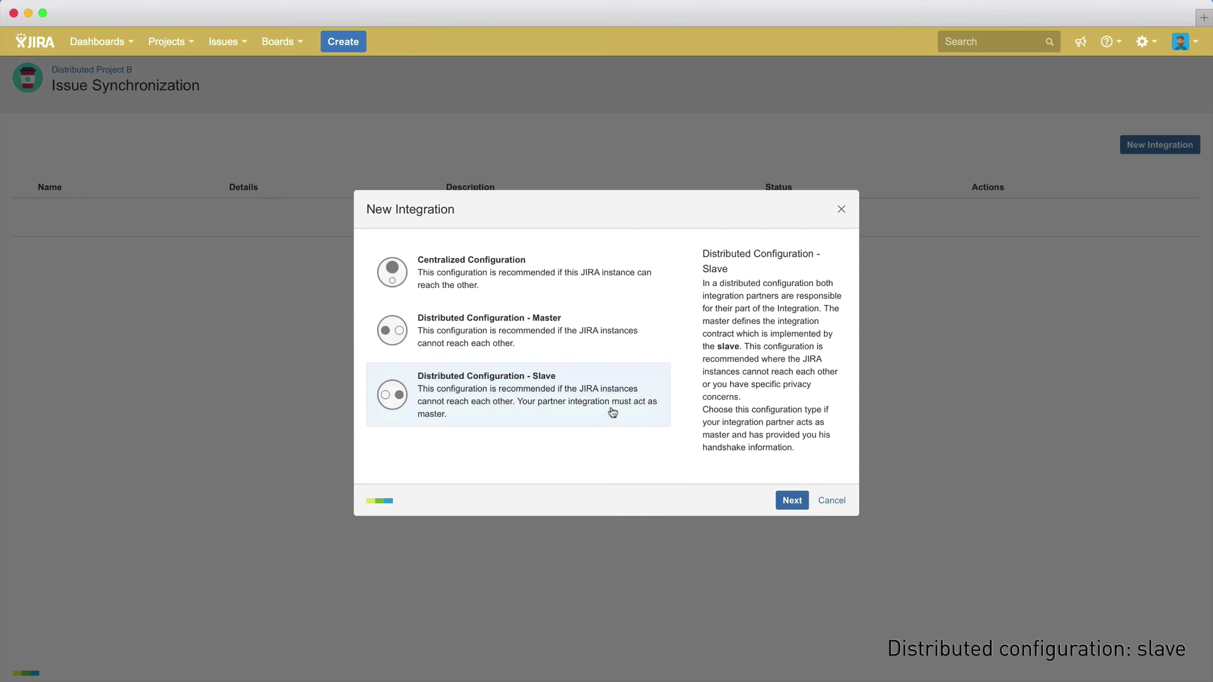
pyautogui.click(791, 500)
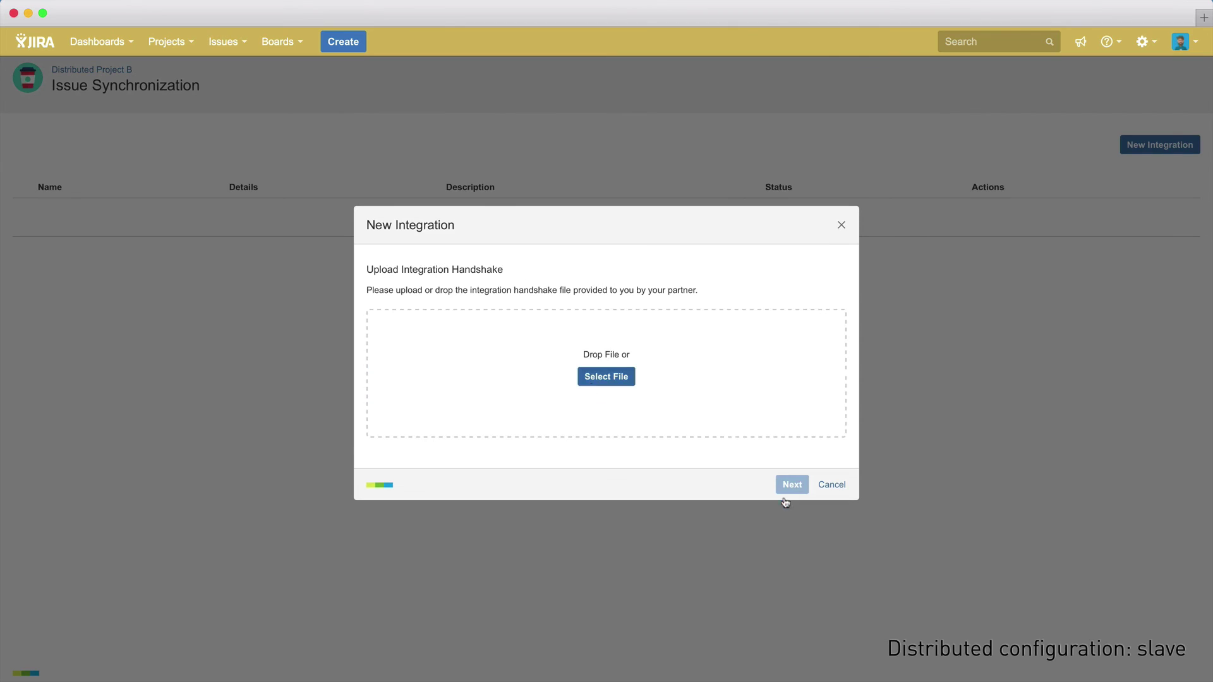
pyautogui.click(593, 387)
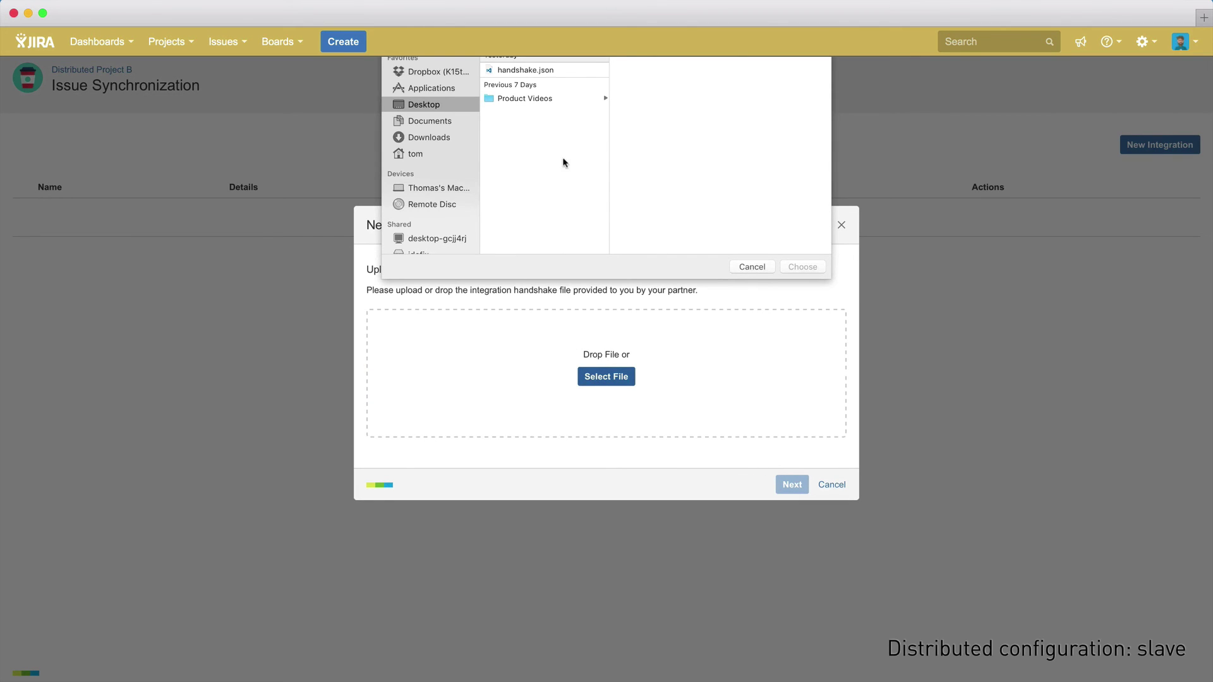
pyautogui.click(532, 73)
pyautogui.doubleClick(532, 70)
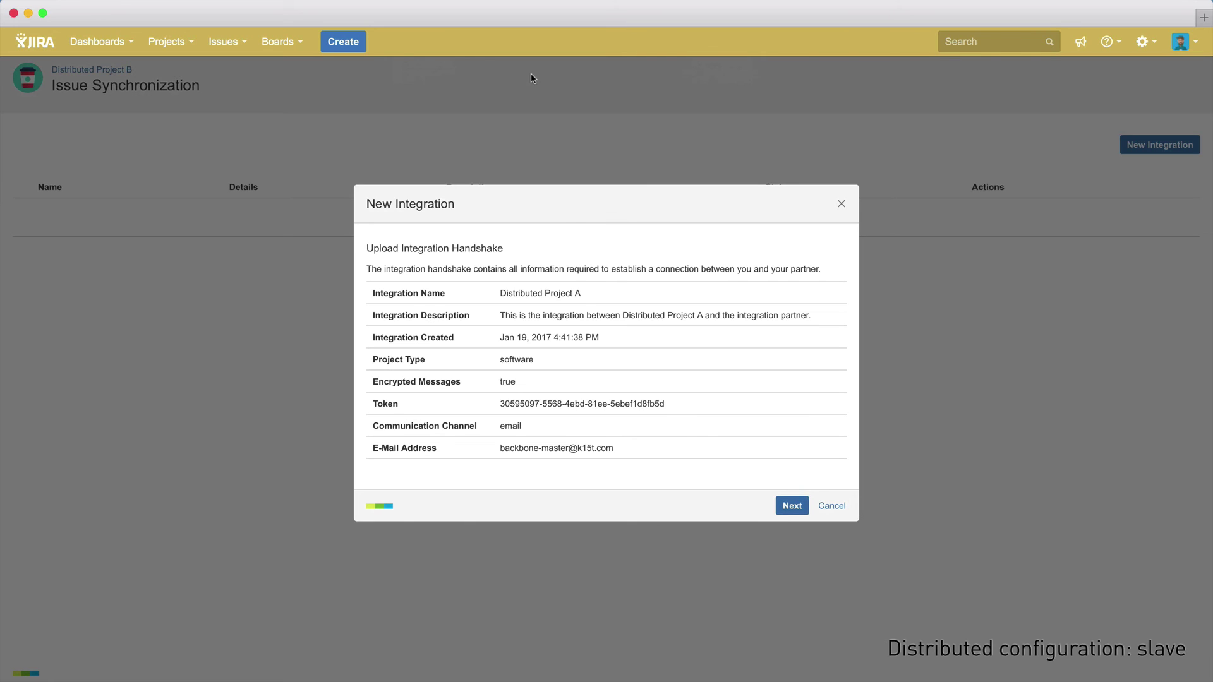
# Step: Accept the handshake, set integration user 'backbone' and incoming mail server imap.gmail.com
pyautogui.click(784, 505)
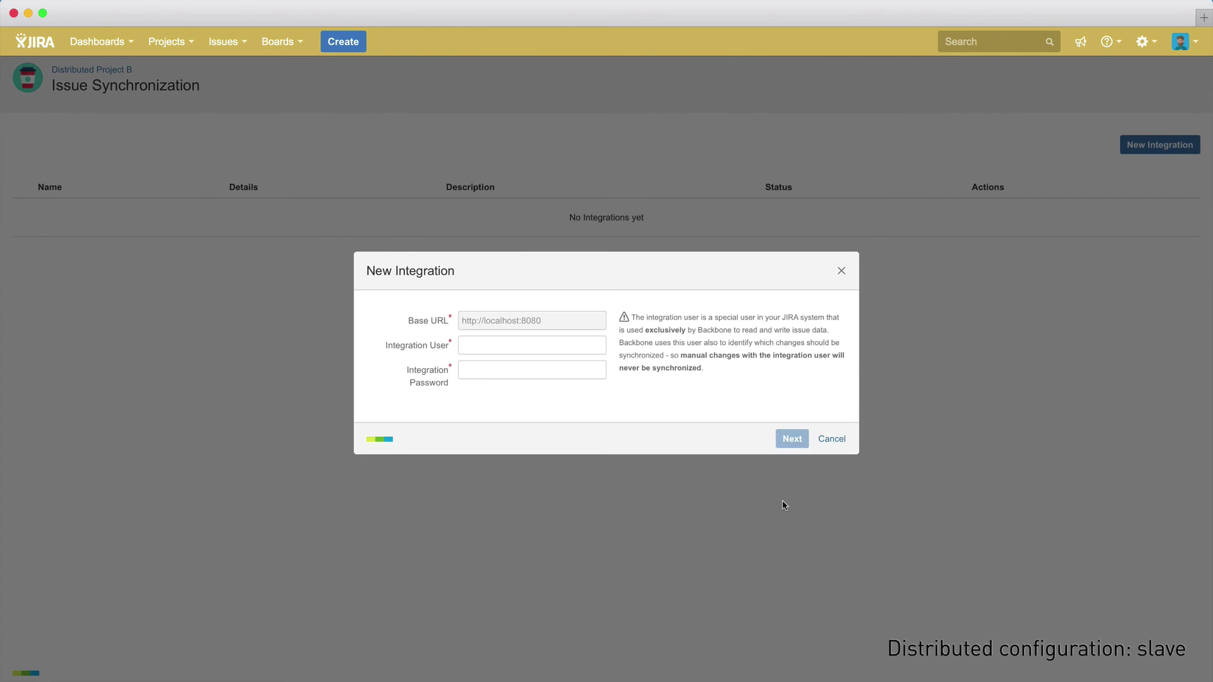
pyautogui.click(571, 346)
pyautogui.write('backbone')
pyautogui.press('Tab')
pyautogui.click(792, 438)
pyautogui.click(760, 352)
pyautogui.write('imap.gmail.com')
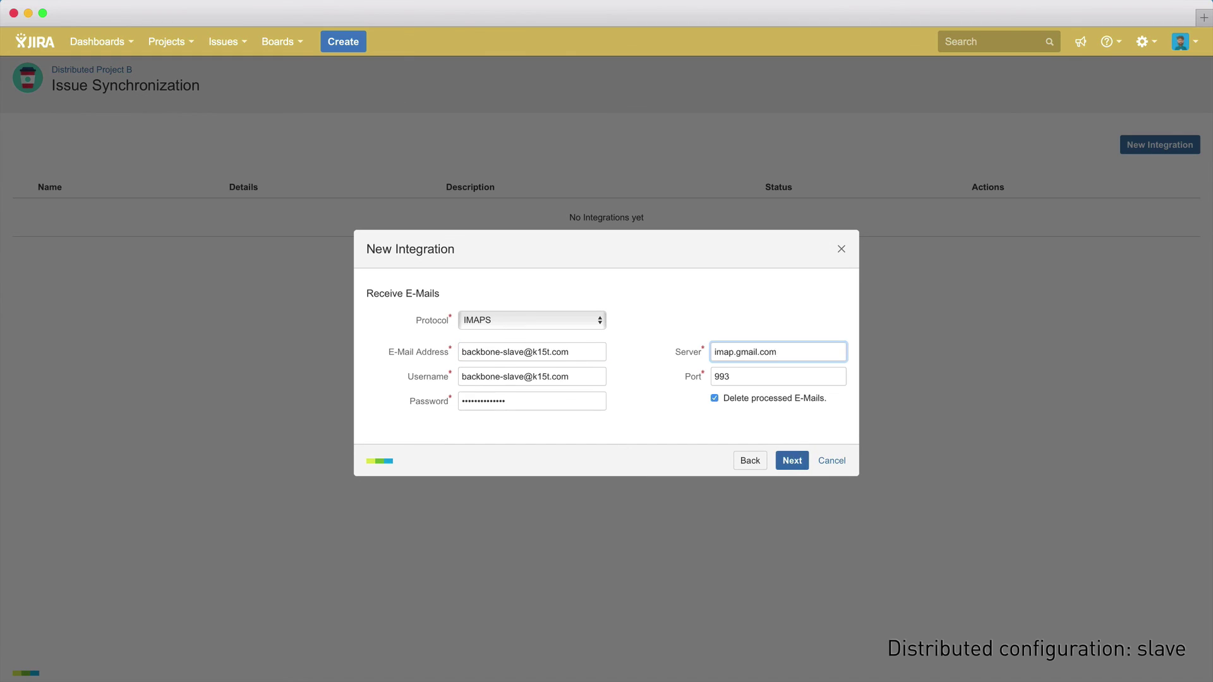
pyautogui.click(793, 460)
# Step: Reuse the receive settings with outgoing server smtp.gmail.com, then save and close
pyautogui.click(550, 414)
pyautogui.click(759, 352)
pyautogui.write('smtp.gmail.com')
pyautogui.click(792, 472)
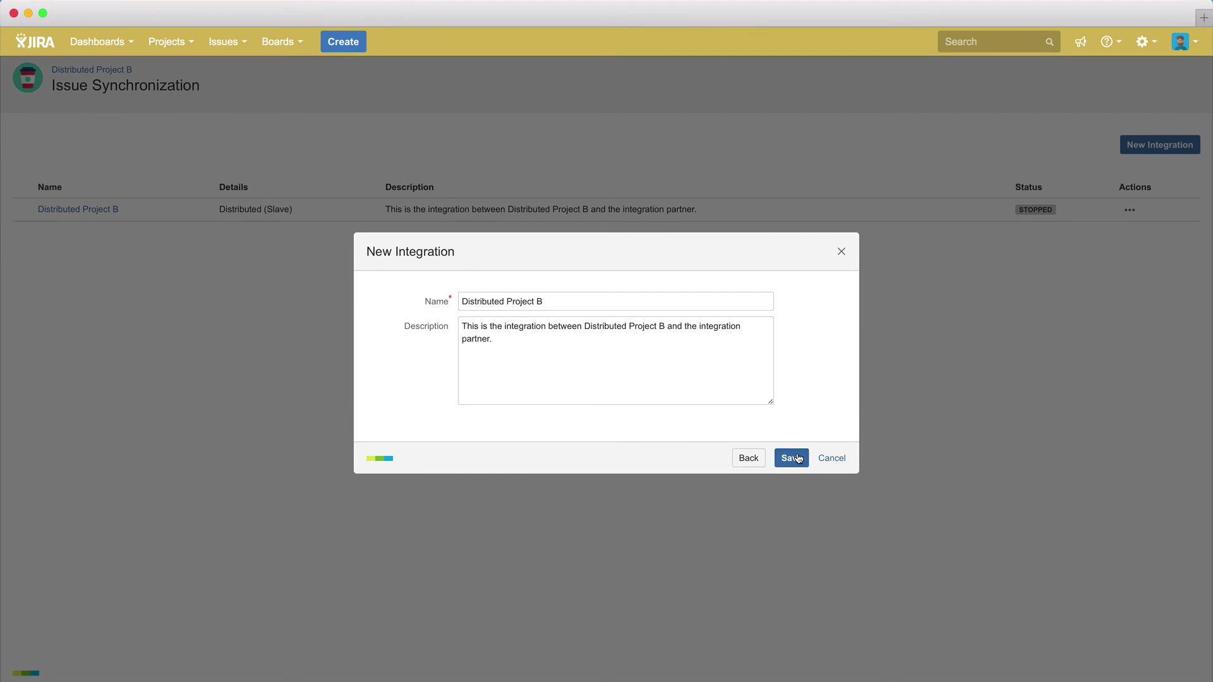
pyautogui.click(791, 458)
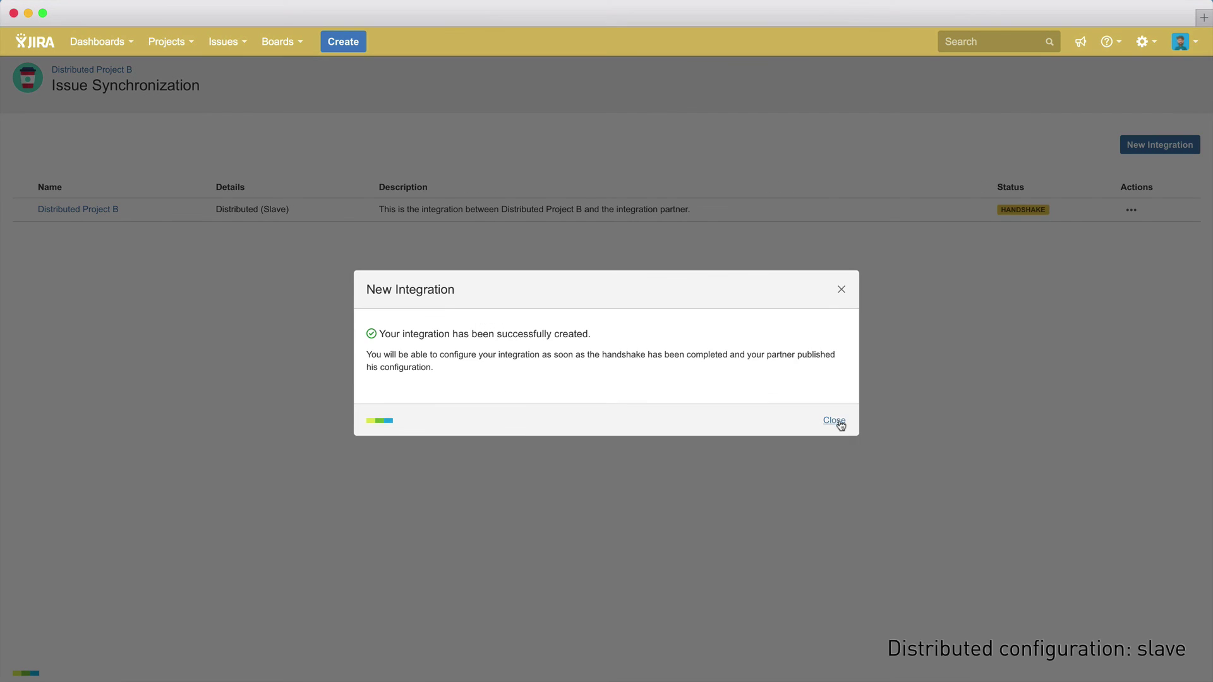
pyautogui.click(834, 420)
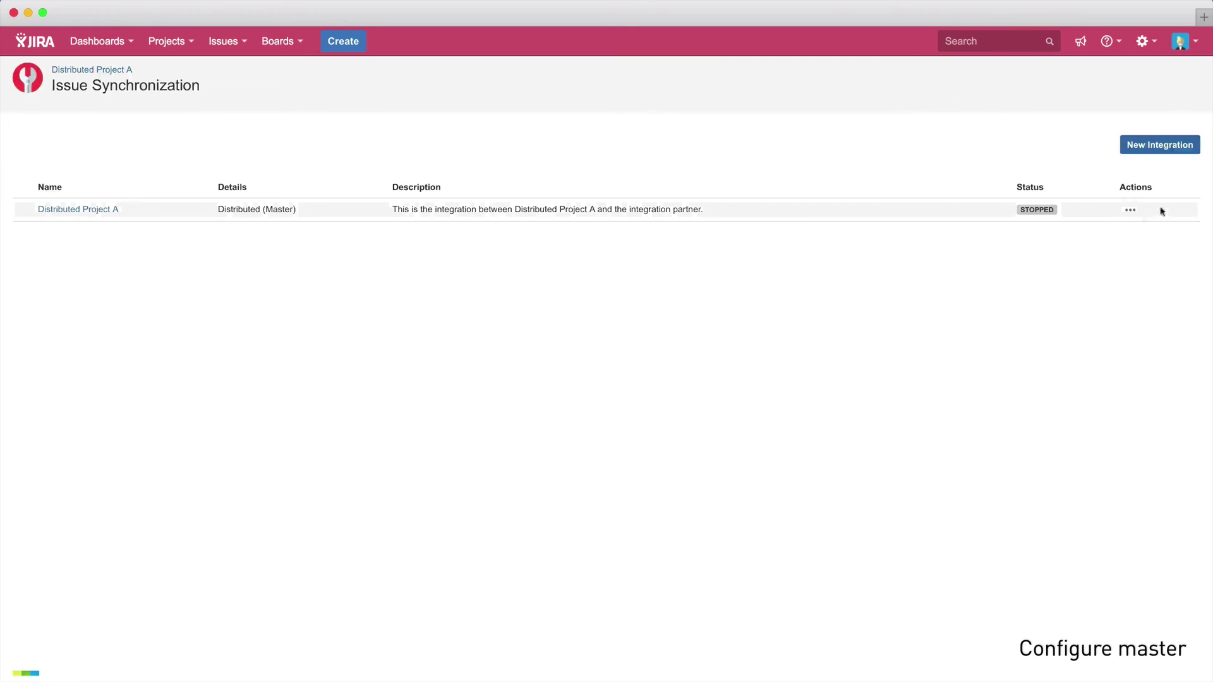
# Step: Draft Distributed Project A's configuration with a two-way Task issue type mapping
pyautogui.click(1130, 209)
pyautogui.click(1094, 246)
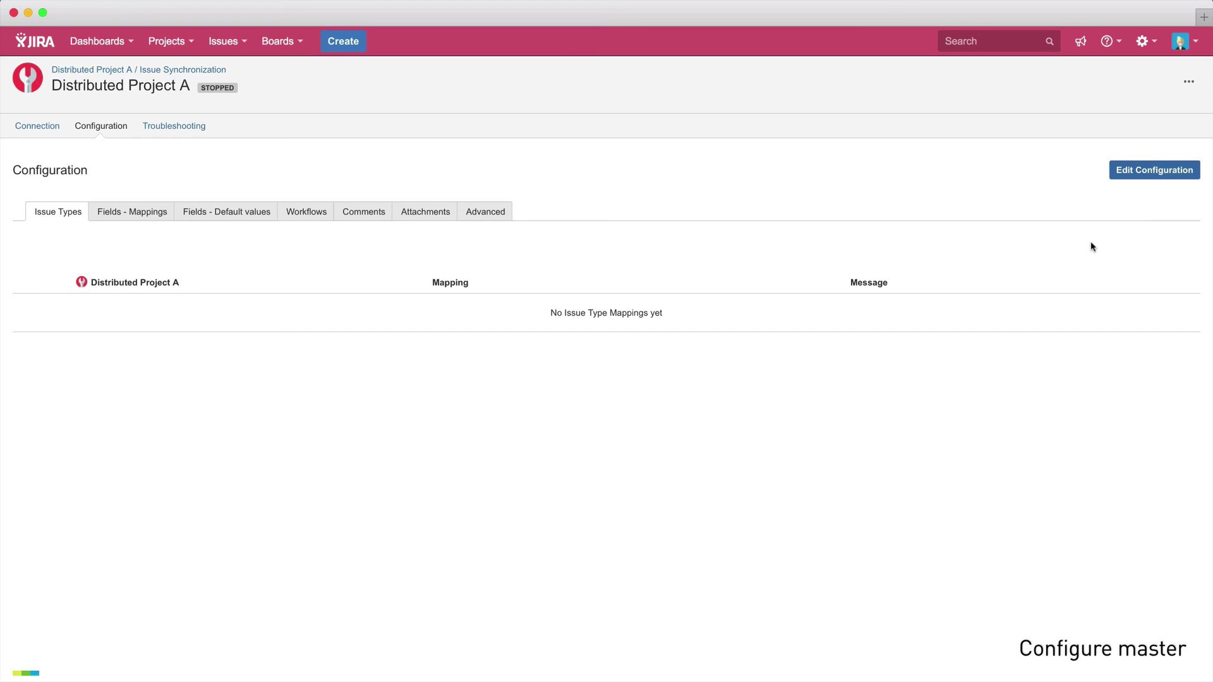
pyautogui.click(1135, 171)
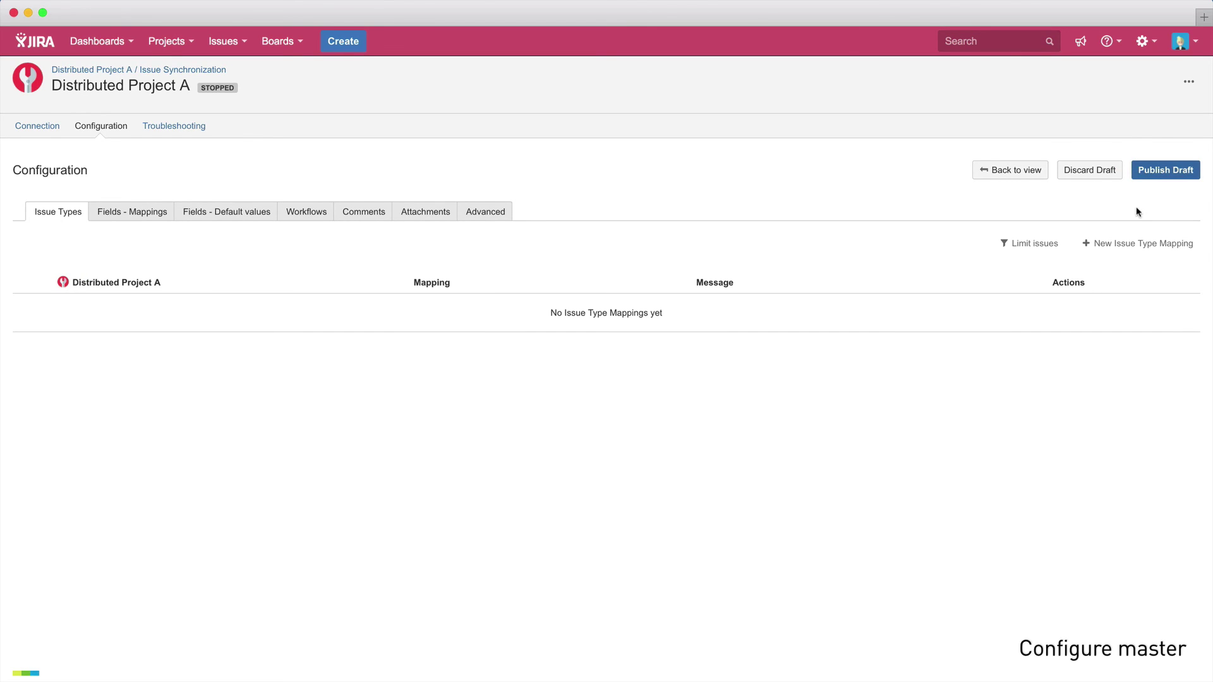
pyautogui.click(1122, 245)
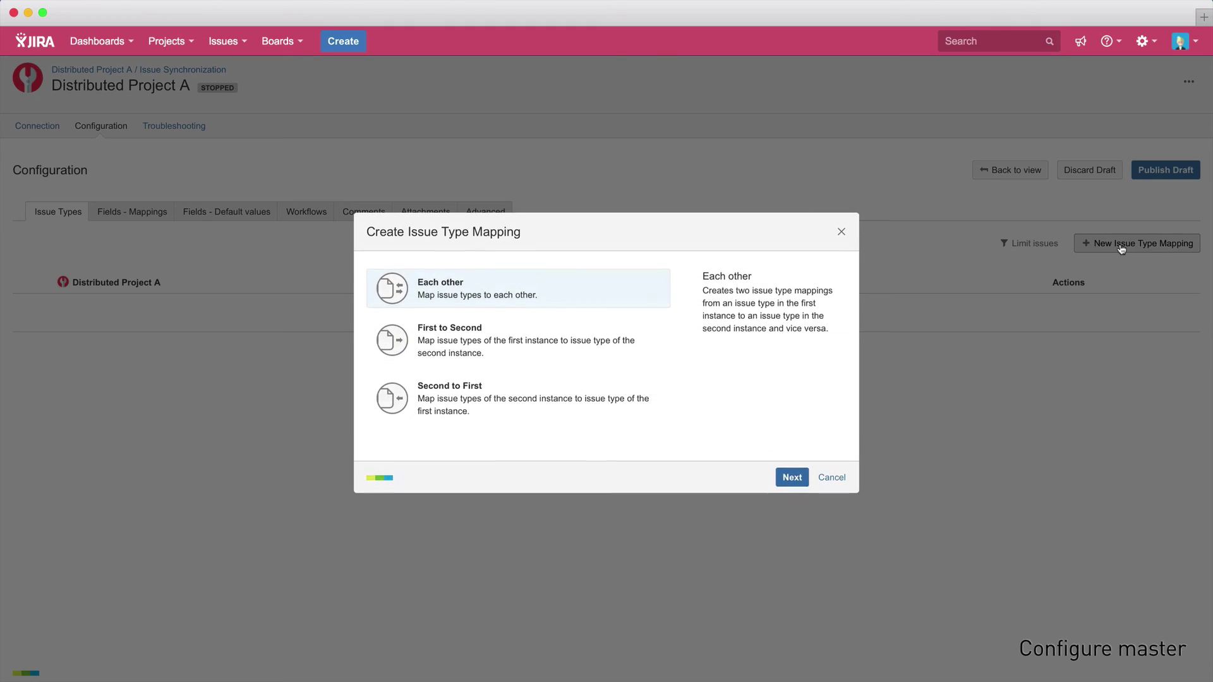
pyautogui.click(794, 480)
pyautogui.click(543, 375)
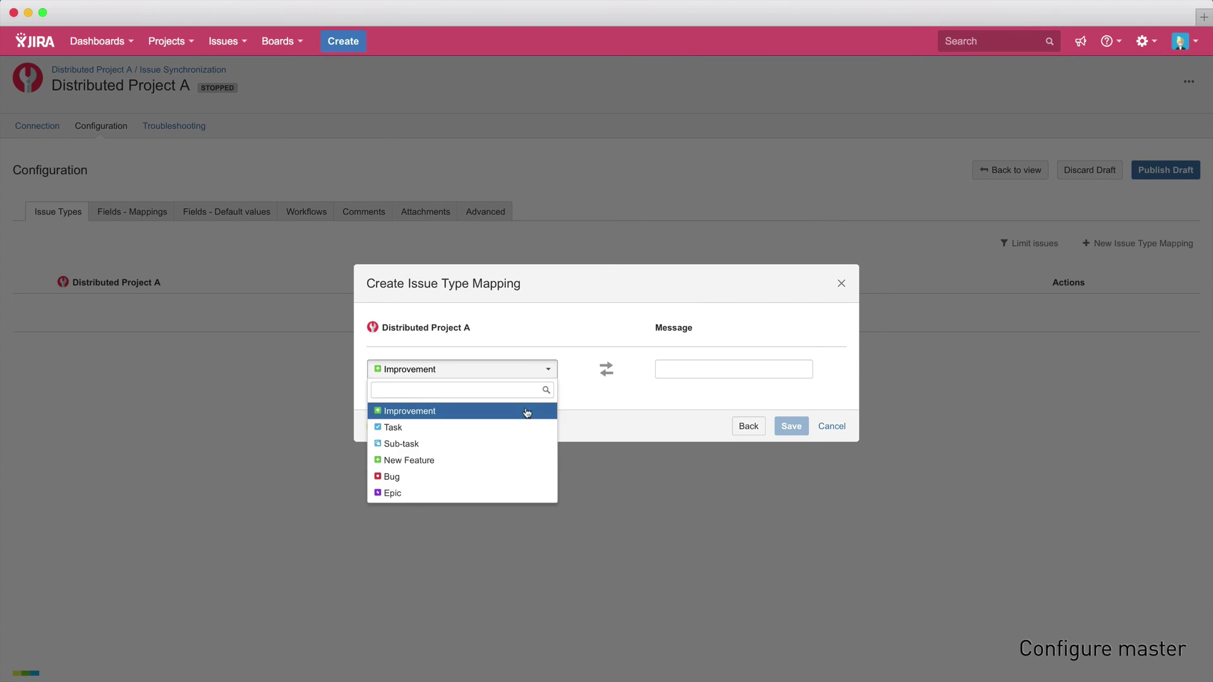
pyautogui.click(508, 427)
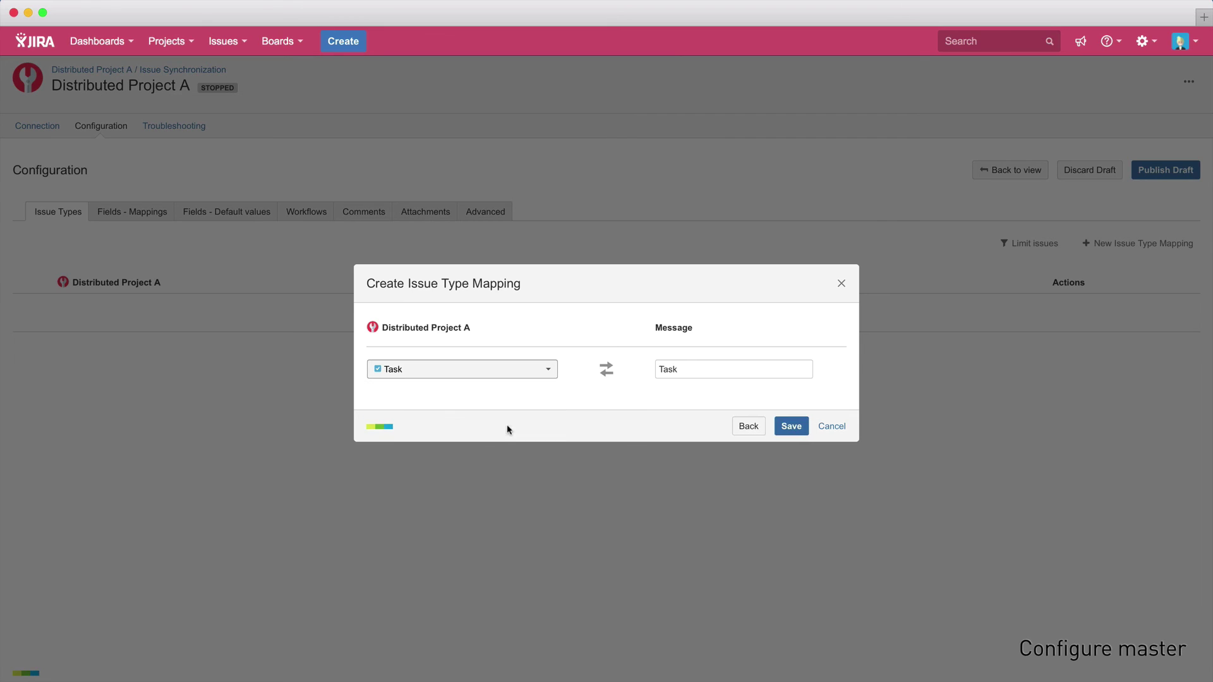
pyautogui.click(791, 426)
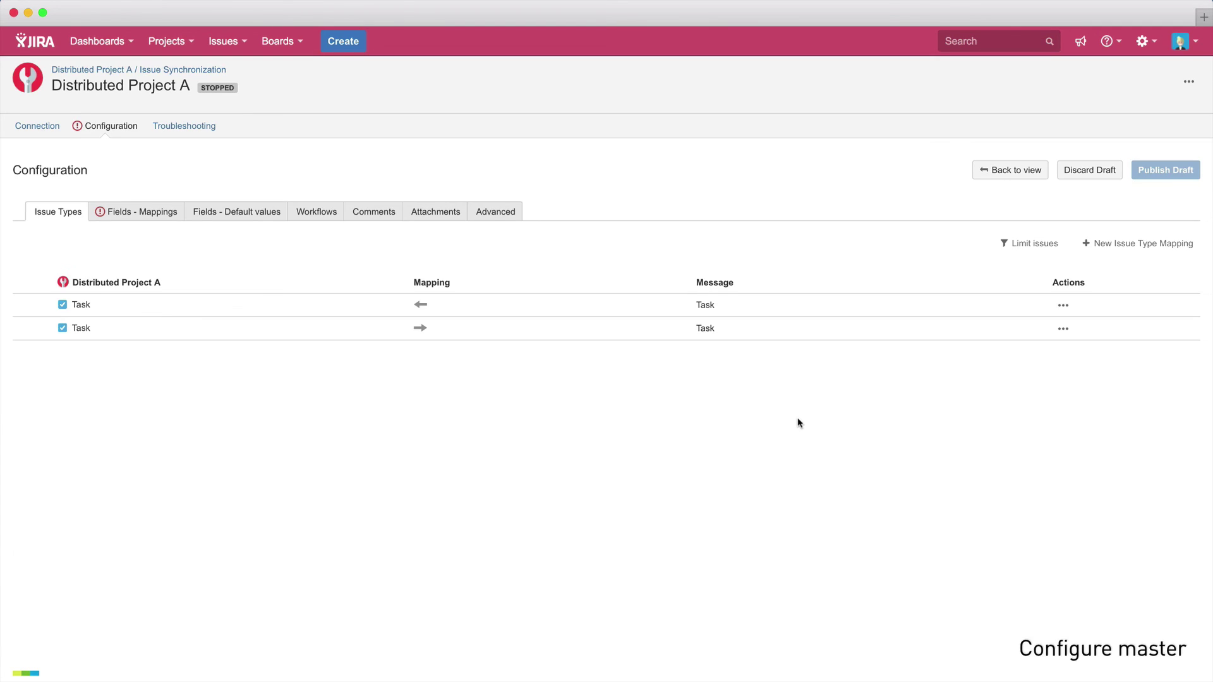
# Step: Add a bidirectional field mapping for Summary
pyautogui.click(182, 215)
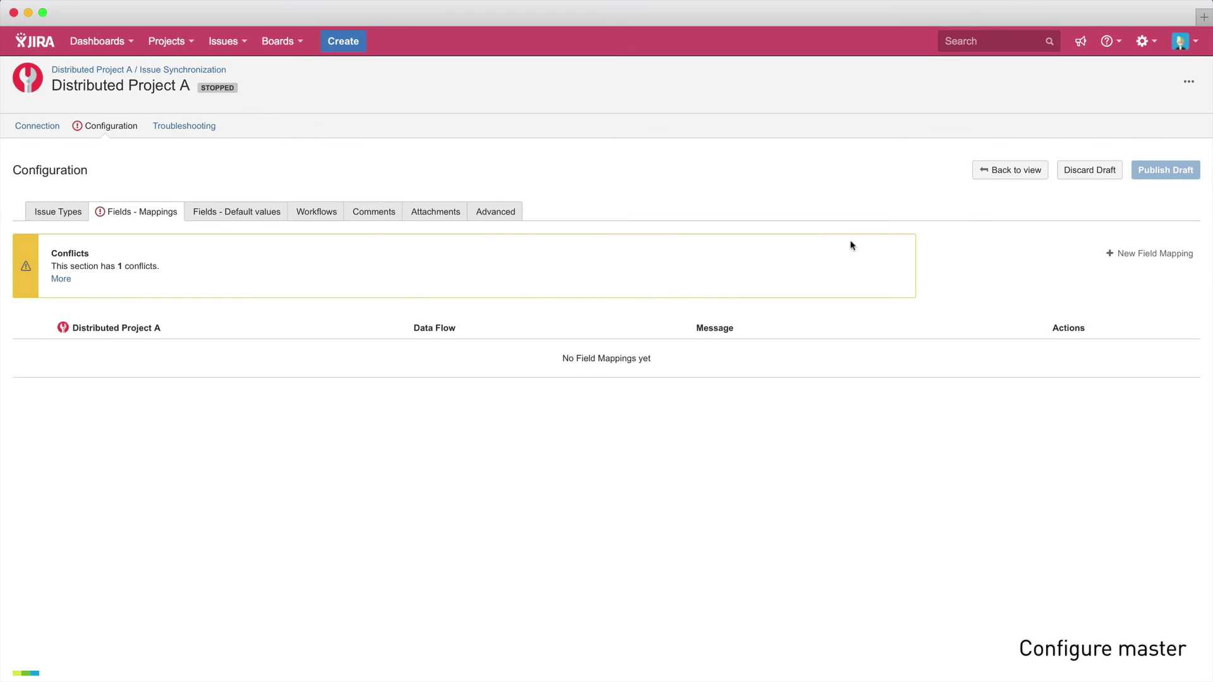
pyautogui.click(1127, 253)
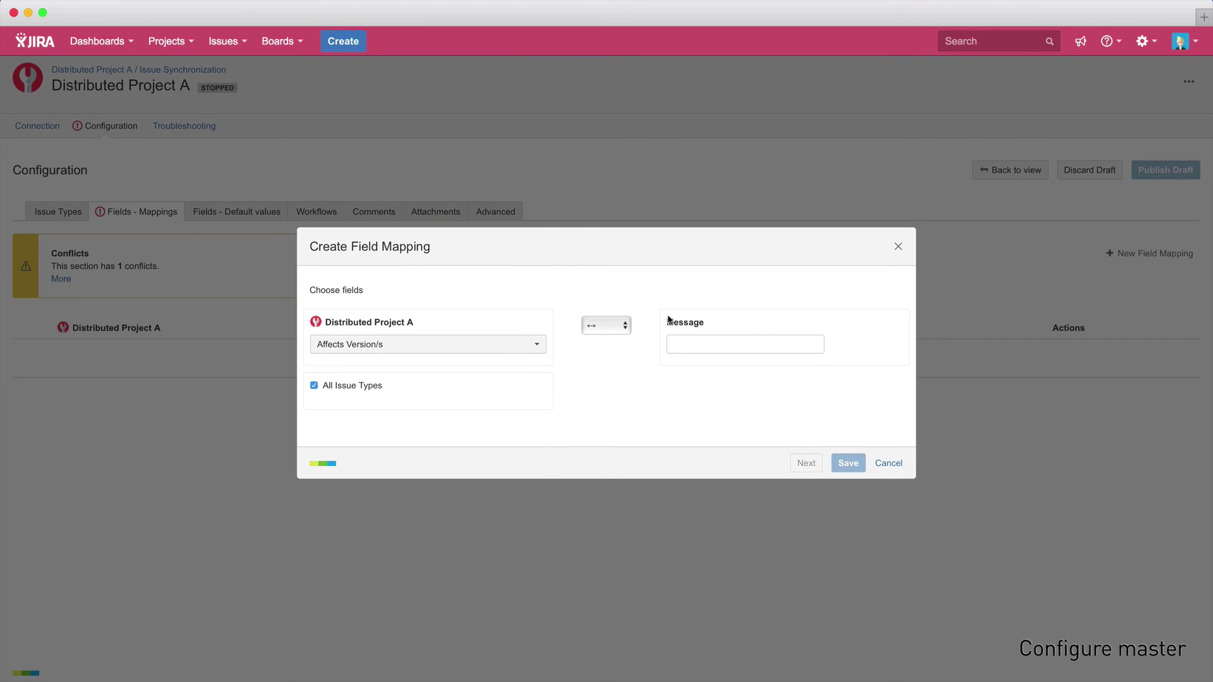
pyautogui.click(522, 346)
pyautogui.write('summ')
pyautogui.press('Return')
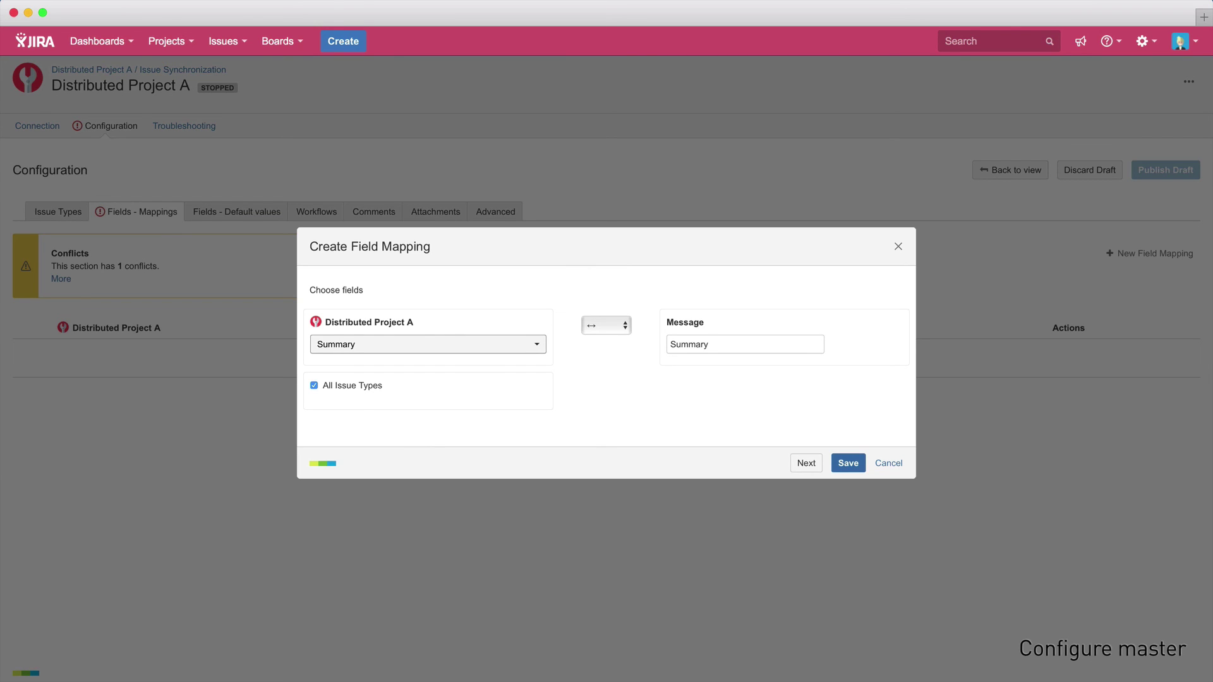
pyautogui.click(833, 465)
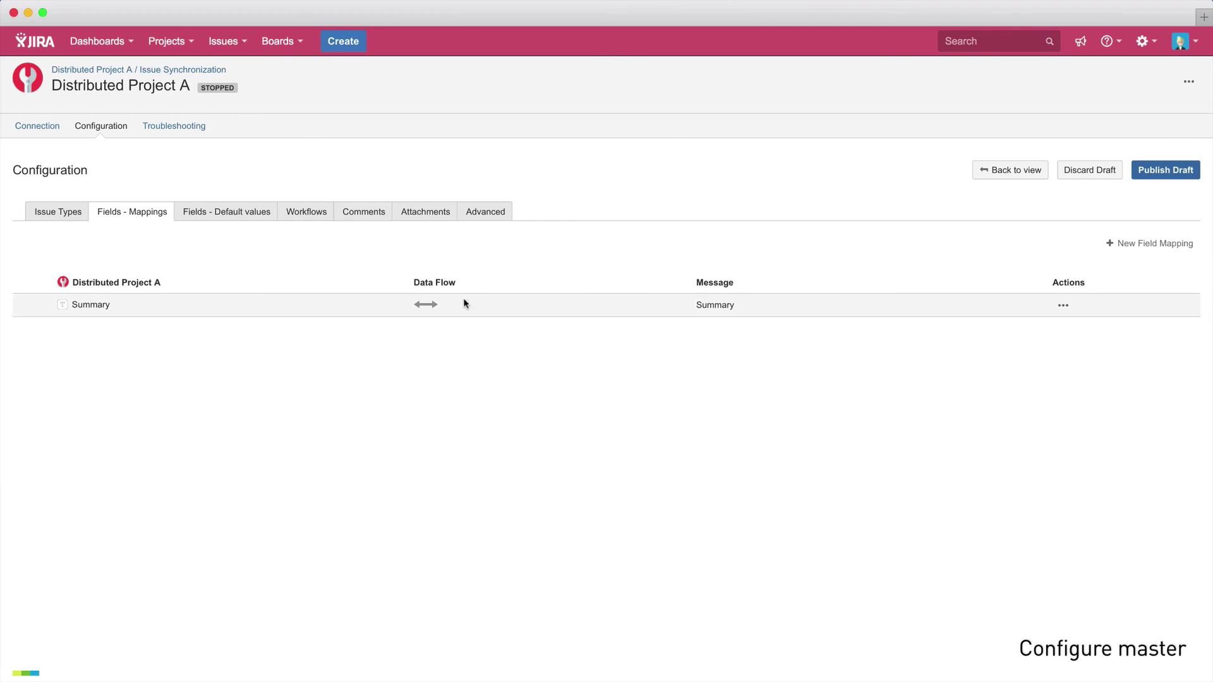
# Step: Switch Attachments Synchronisation on in the draft
pyautogui.click(347, 217)
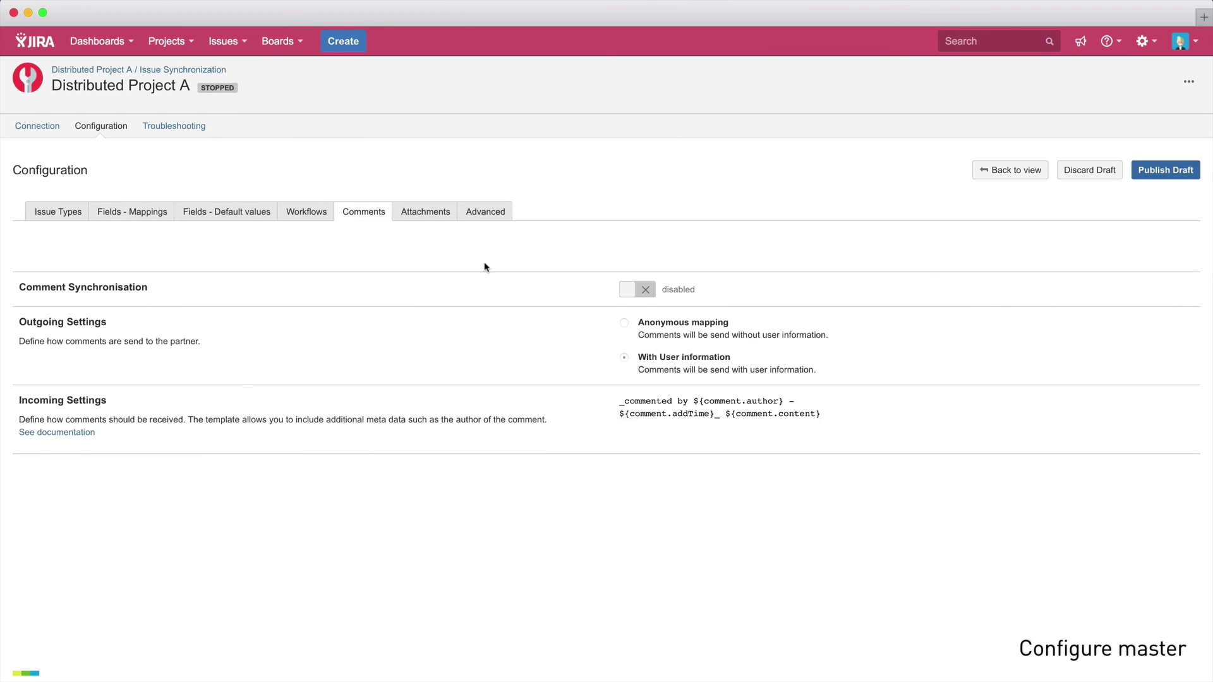
pyautogui.click(420, 218)
pyautogui.click(657, 289)
# Step: Publish the draft with the partner note 'Initial Configuration.'
pyautogui.click(1144, 177)
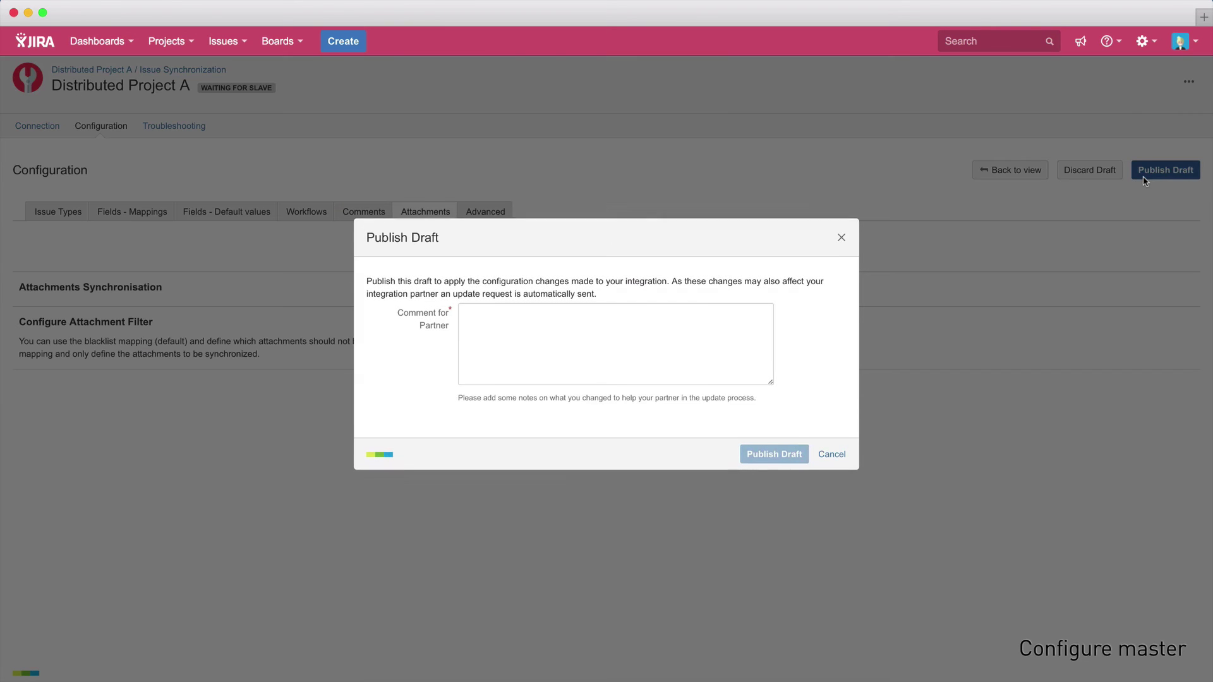
pyautogui.write('Initial Configuration.')
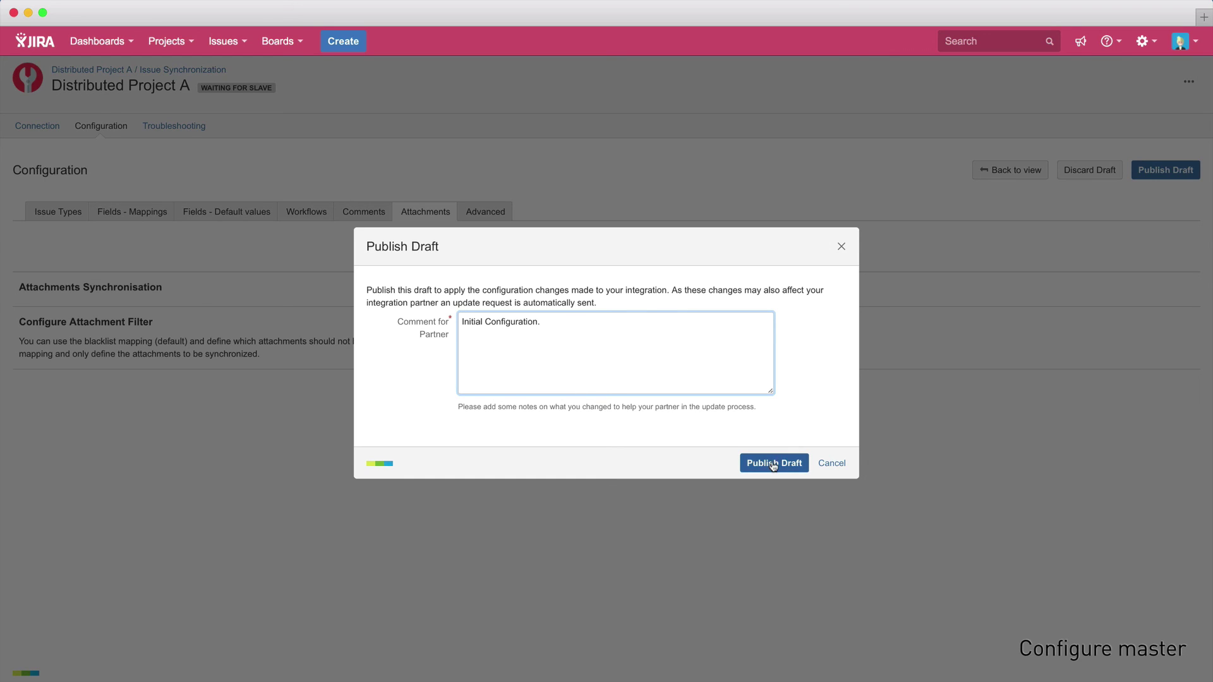
pyautogui.click(773, 465)
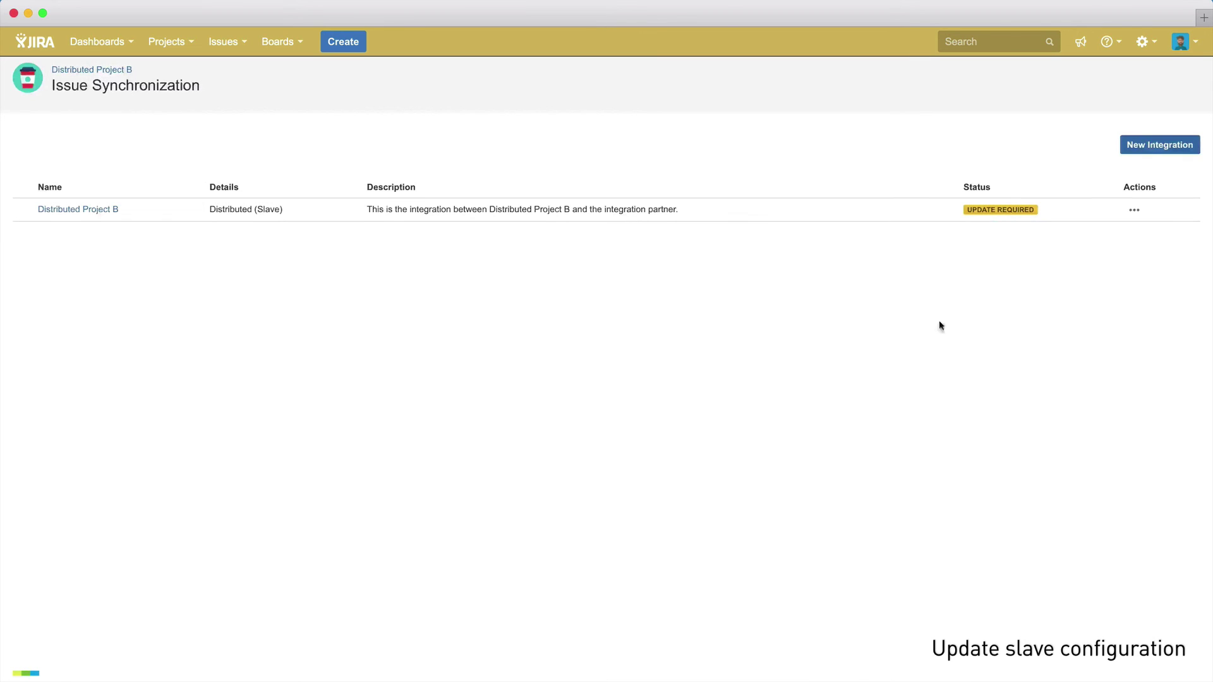
# Step: Import the master's configuration update into Distributed Project B's draft
pyautogui.click(1134, 210)
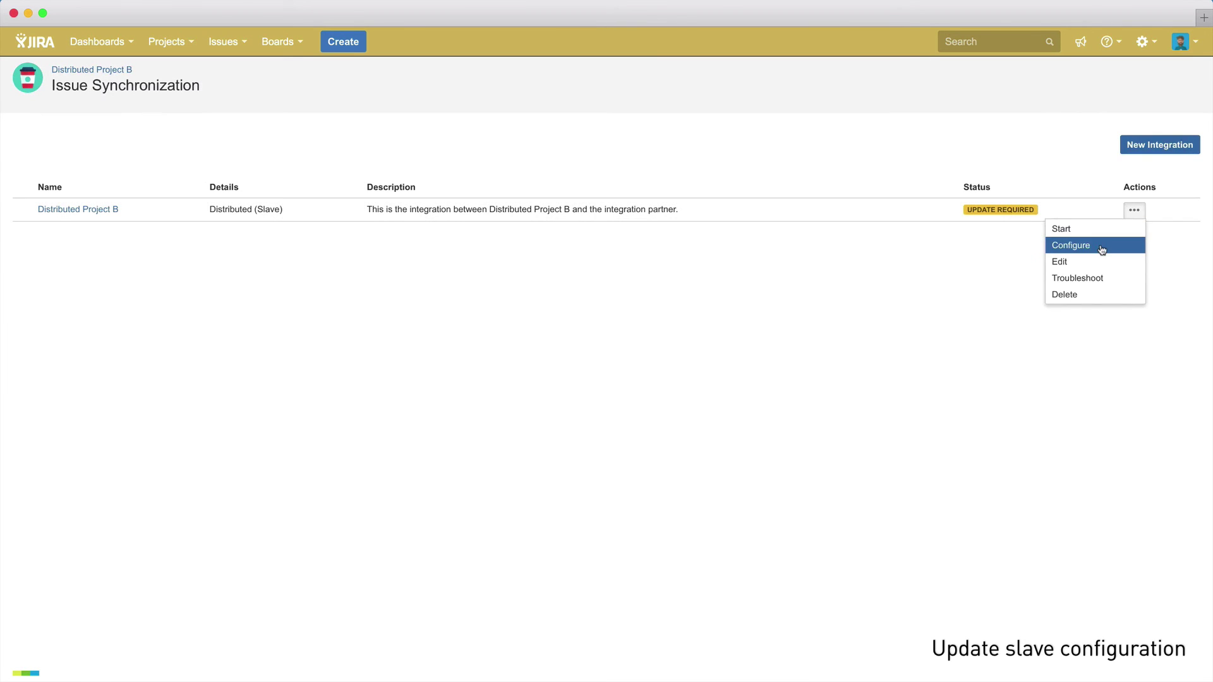
pyautogui.click(1102, 250)
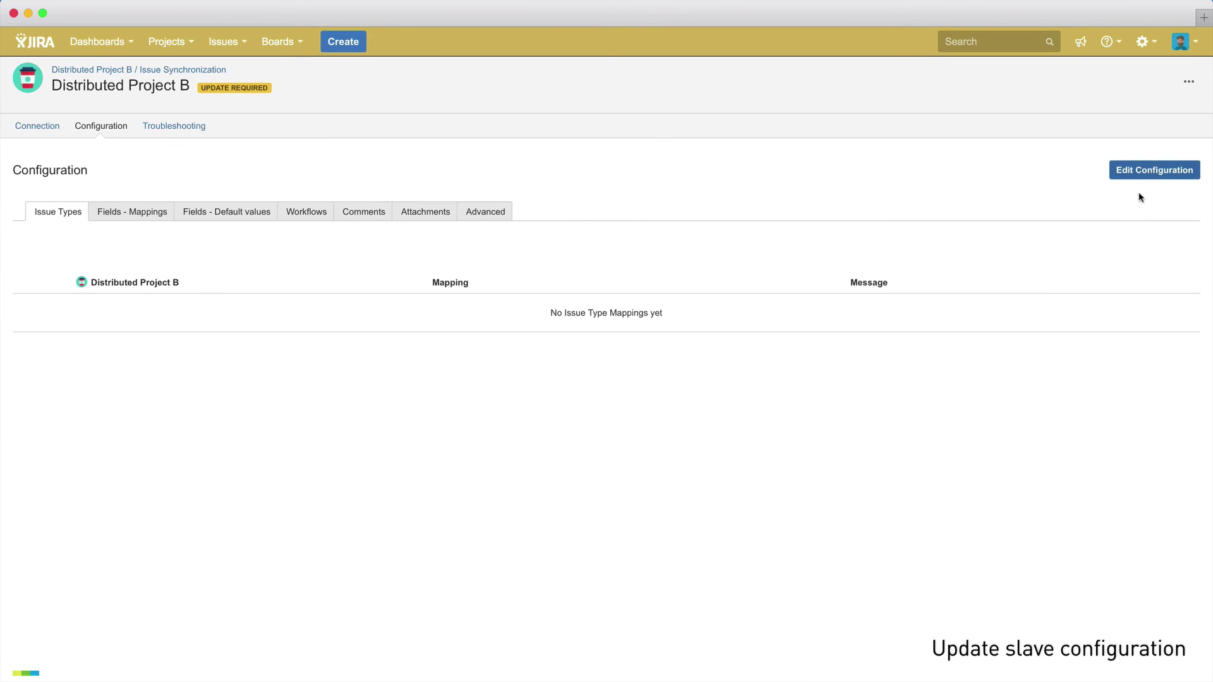
pyautogui.click(1144, 177)
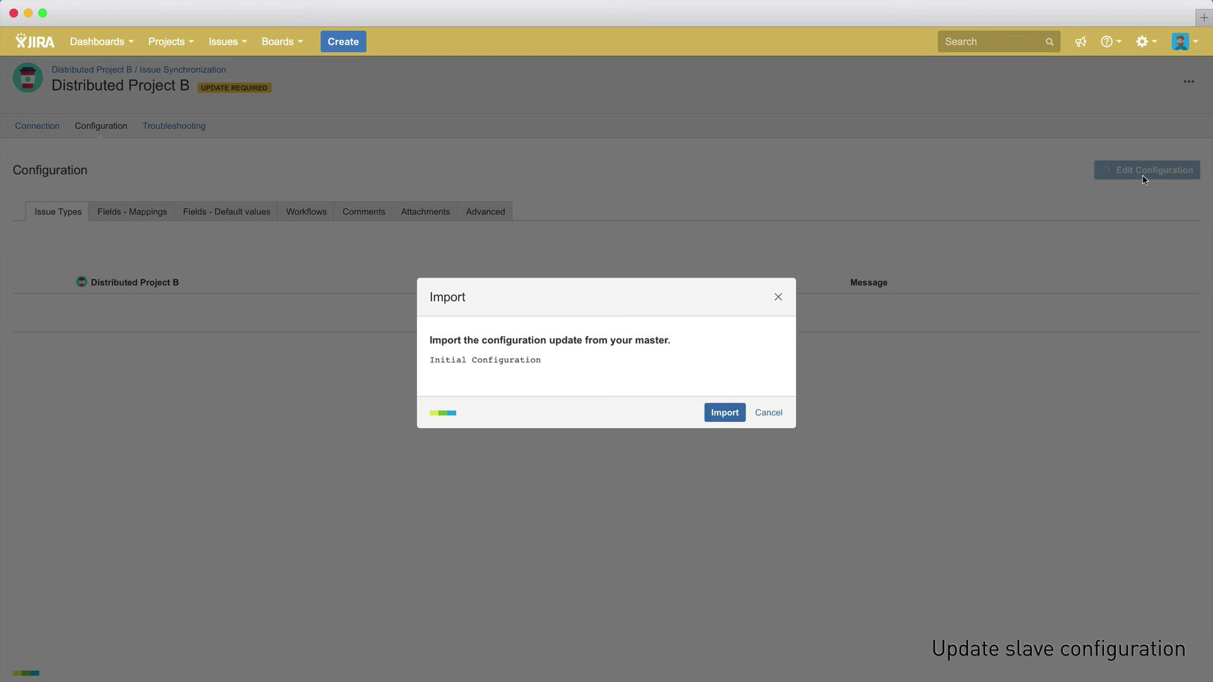
pyautogui.click(724, 413)
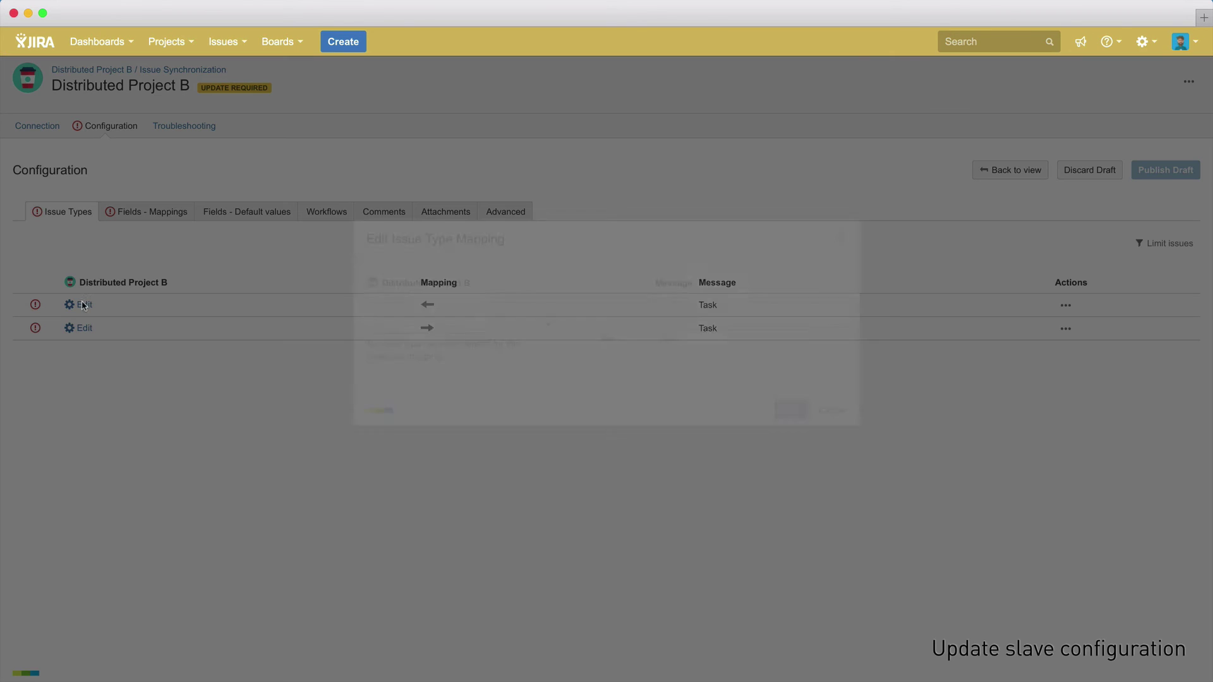
# Step: Set both imported issue type mappings to Task
pyautogui.click(400, 354)
pyautogui.click(411, 409)
pyautogui.click(791, 426)
pyautogui.click(84, 328)
pyautogui.click(461, 353)
pyautogui.click(404, 387)
pyautogui.click(777, 428)
# Step: Map the imported field mapping to the Summary field
pyautogui.click(142, 211)
pyautogui.click(84, 350)
pyautogui.click(428, 344)
pyautogui.write('Summ')
pyautogui.click(468, 402)
pyautogui.click(840, 464)
# Step: Enable attachment synchronisation, publish the draft and start the integration
pyautogui.click(364, 212)
pyautogui.click(453, 220)
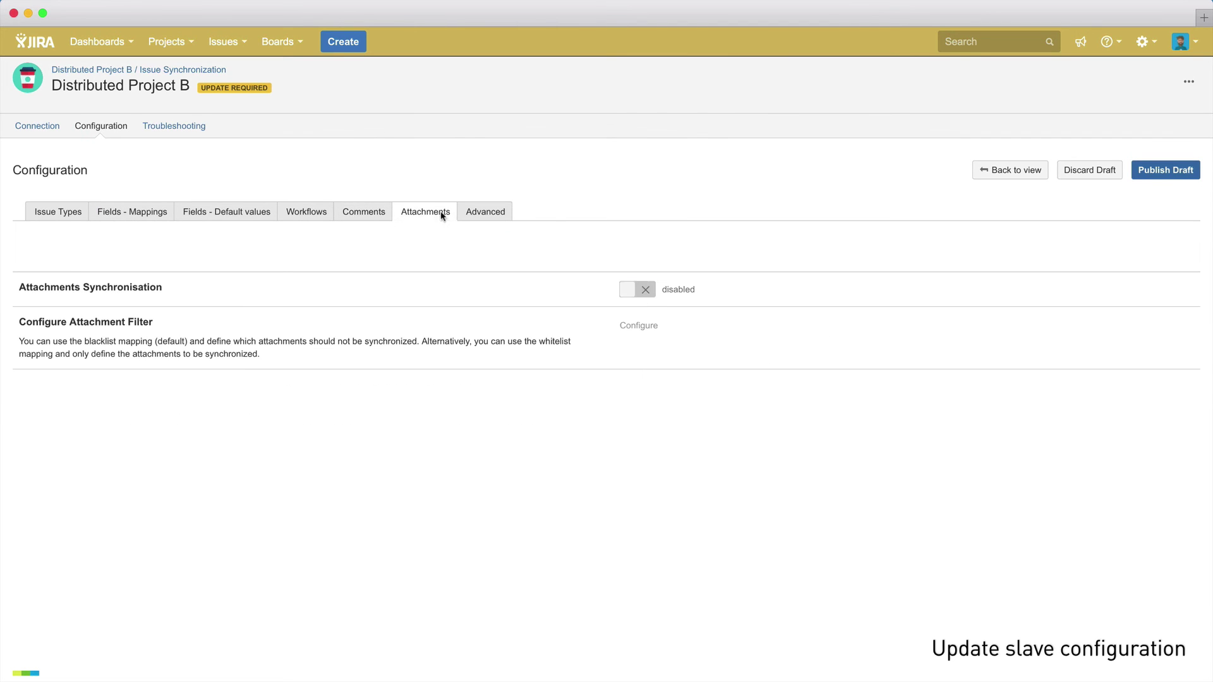
pyautogui.click(637, 290)
pyautogui.click(1161, 171)
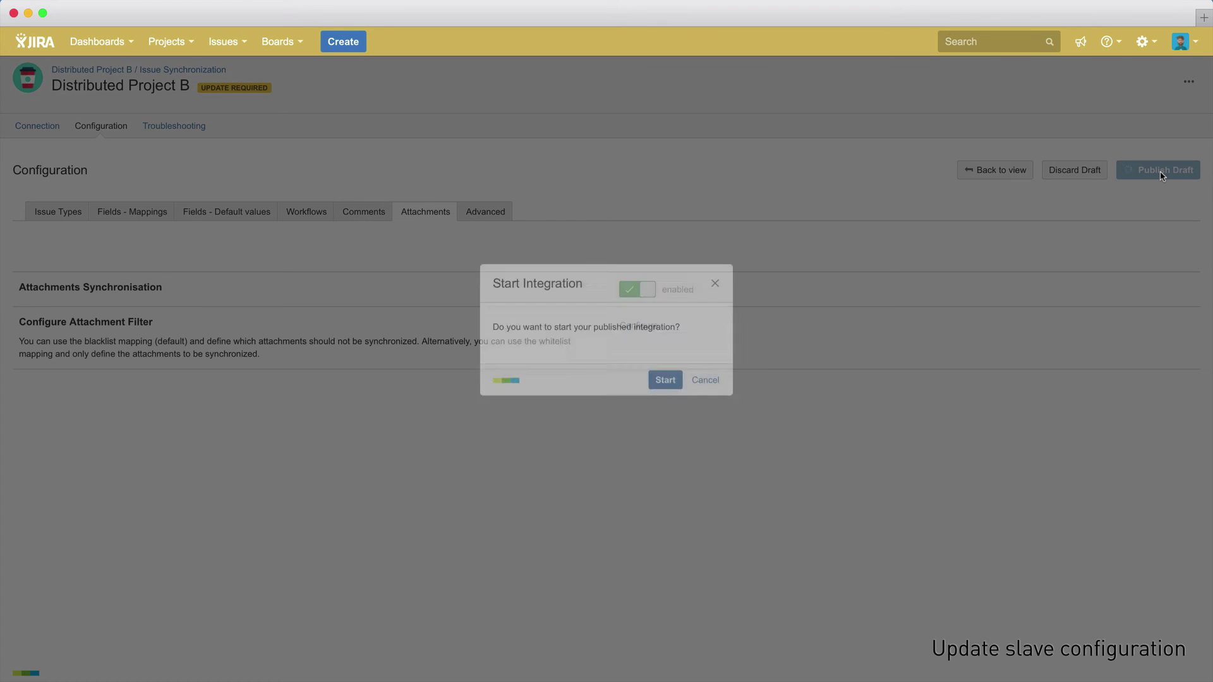
pyautogui.click(664, 388)
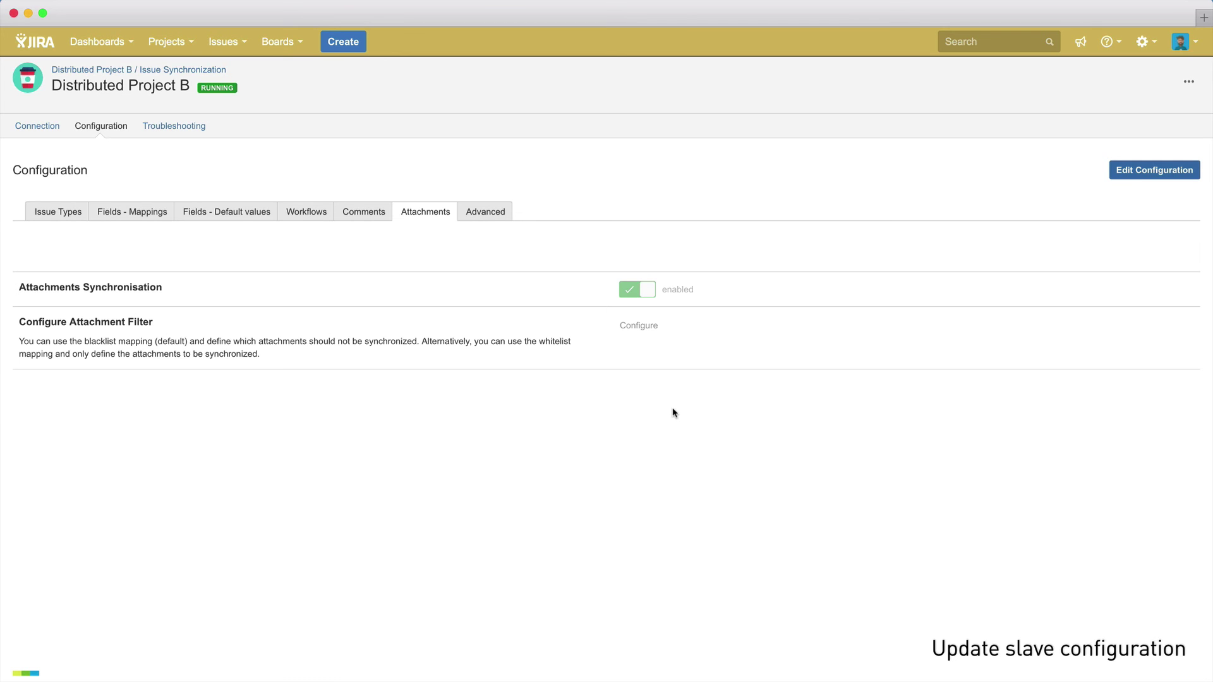